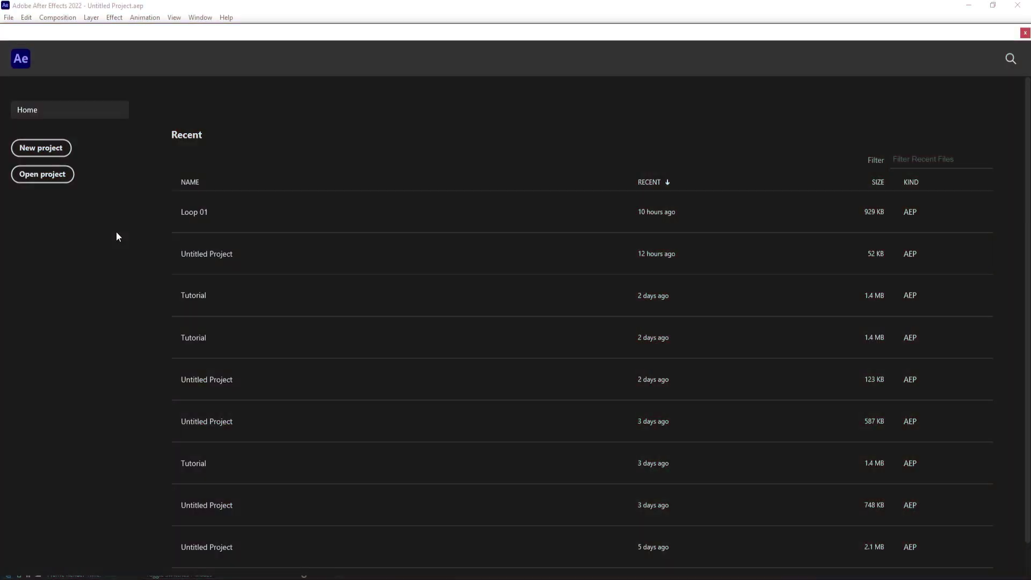
# Start a project with a composition named Main Animation on a white background and show the Title/Action Safe guides
pyautogui.click(62, 148)
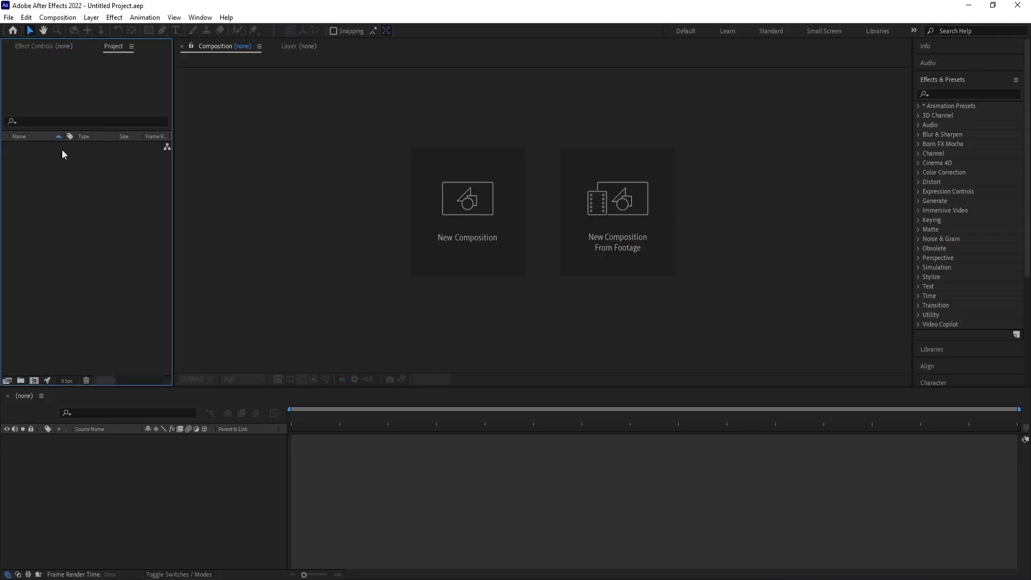
pyautogui.click(439, 226)
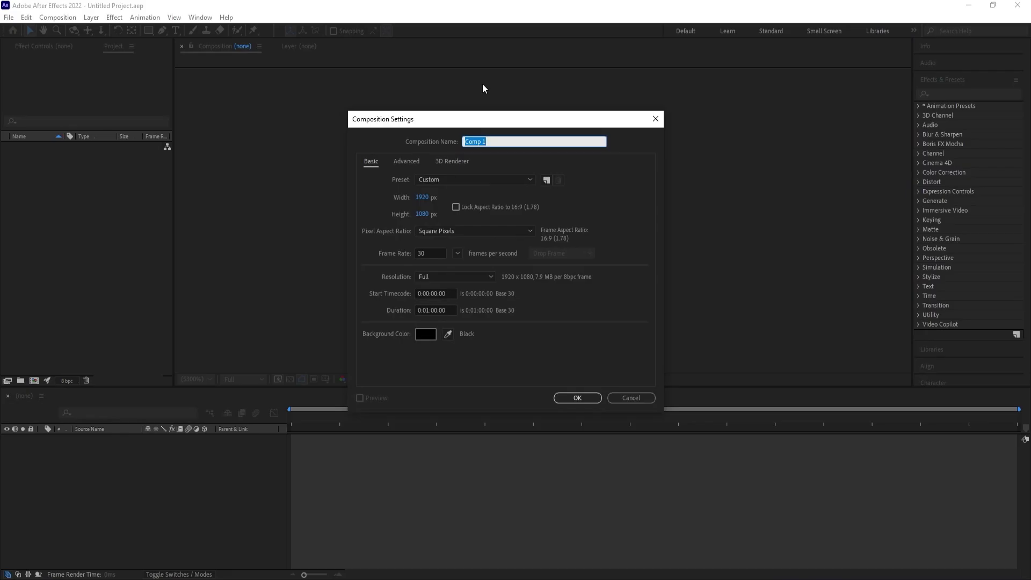
pyautogui.write('Main Animation')
pyautogui.click(429, 310)
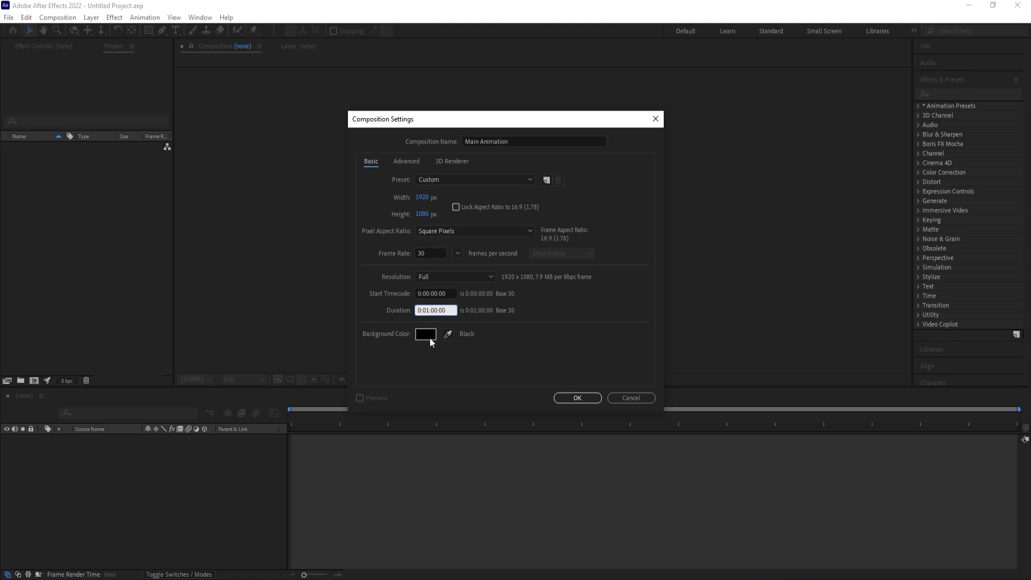
pyautogui.click(426, 334)
pyautogui.moveTo(778, 415); pyautogui.dragTo(720, 320)
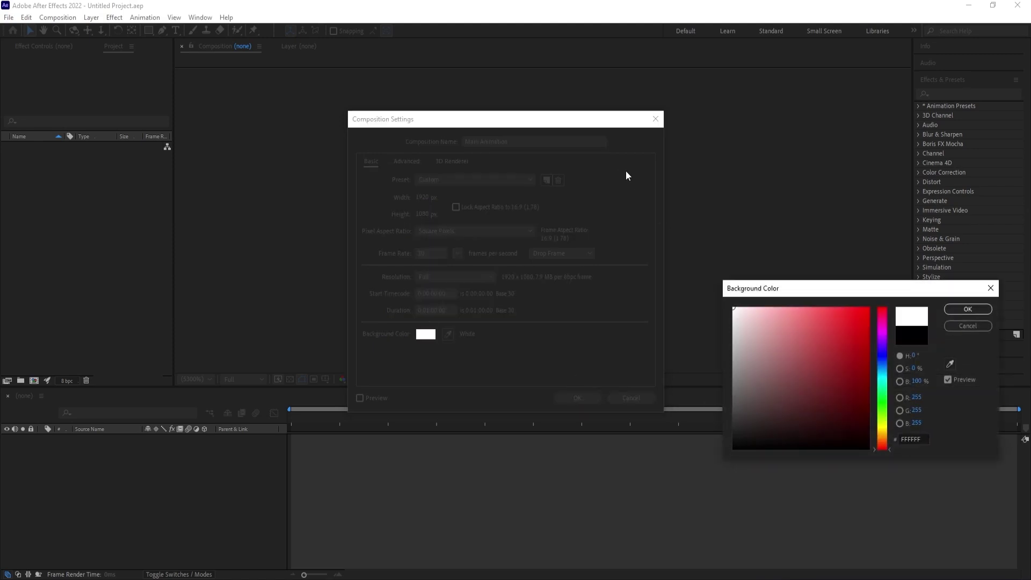
pyautogui.press('Return')
pyautogui.press('Return')
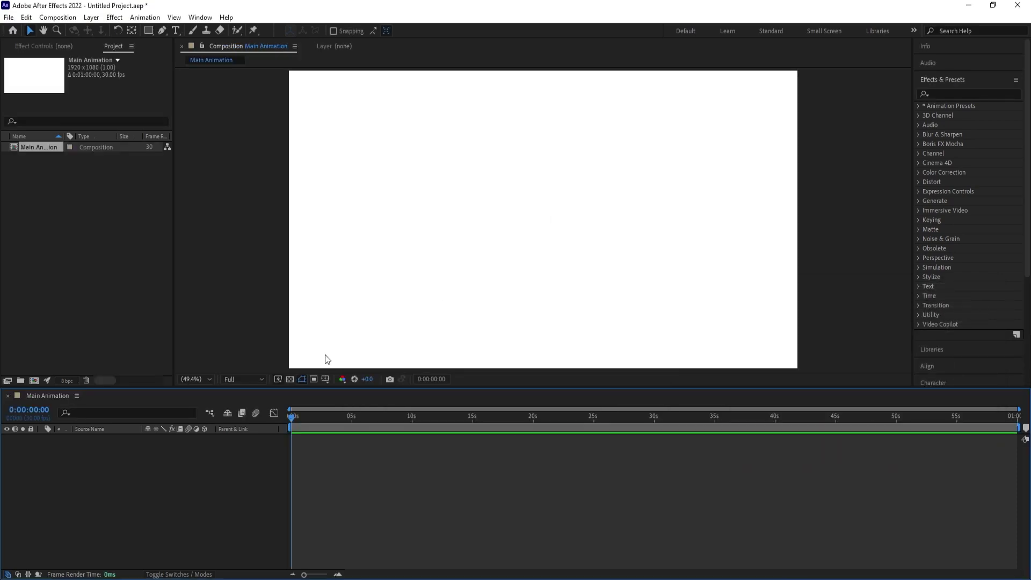
pyautogui.click(325, 379)
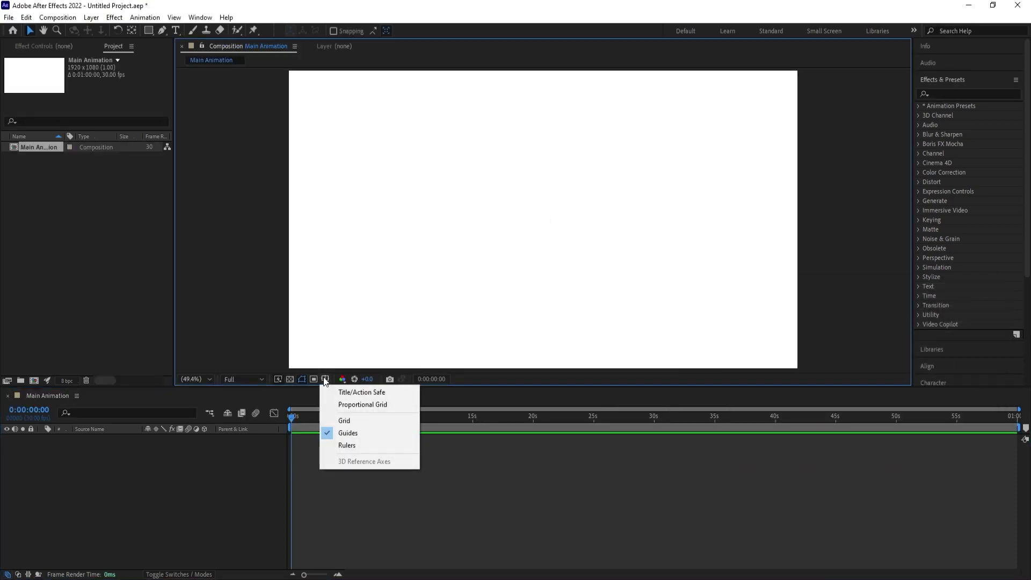
pyautogui.click(343, 393)
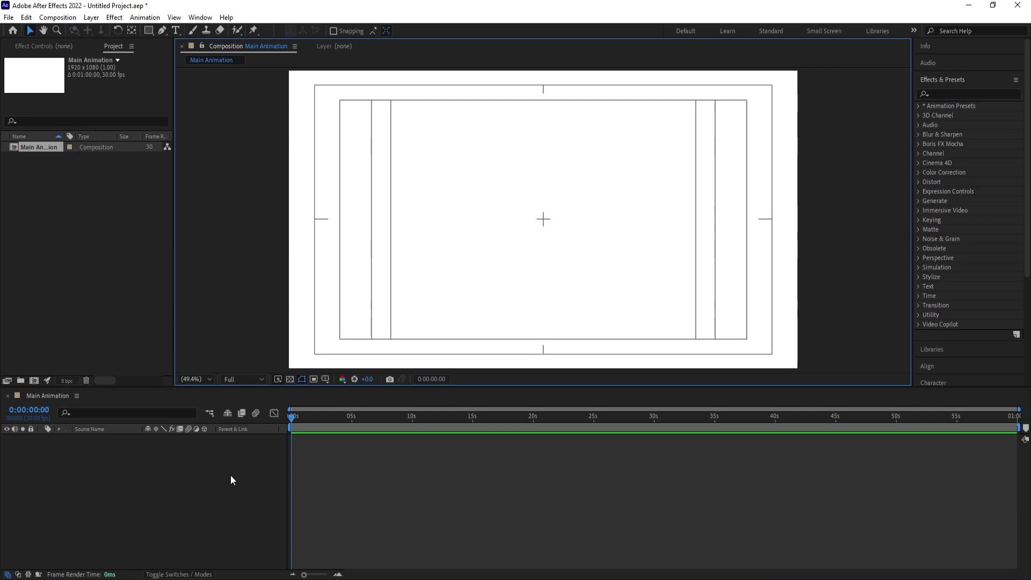
# Create a second composition named Sphere, 500 px wide and 500 px high
pyautogui.hotkey('ctrl', 'n')
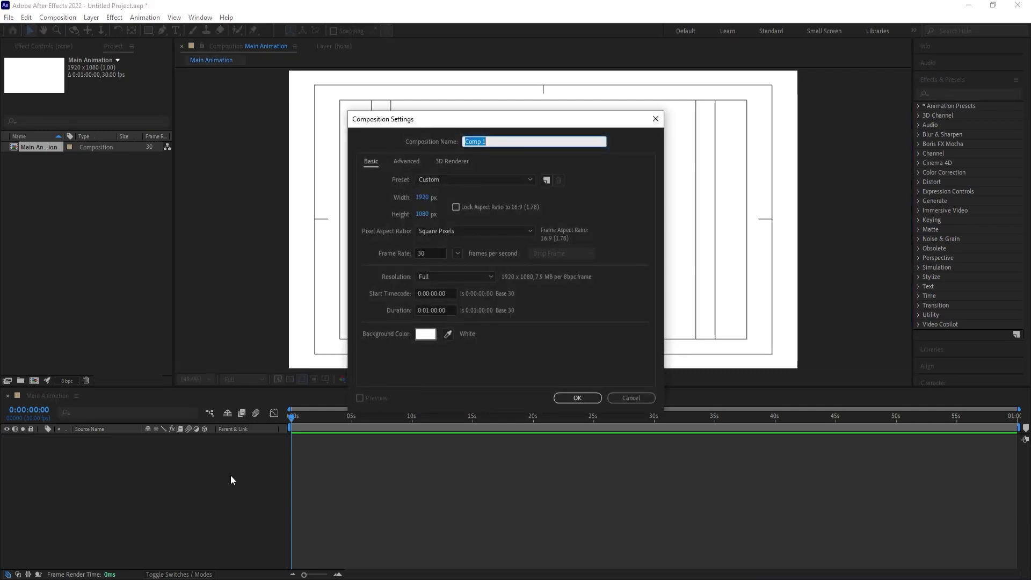
pyautogui.write('Sphere')
pyautogui.click(426, 197)
pyautogui.write('500')
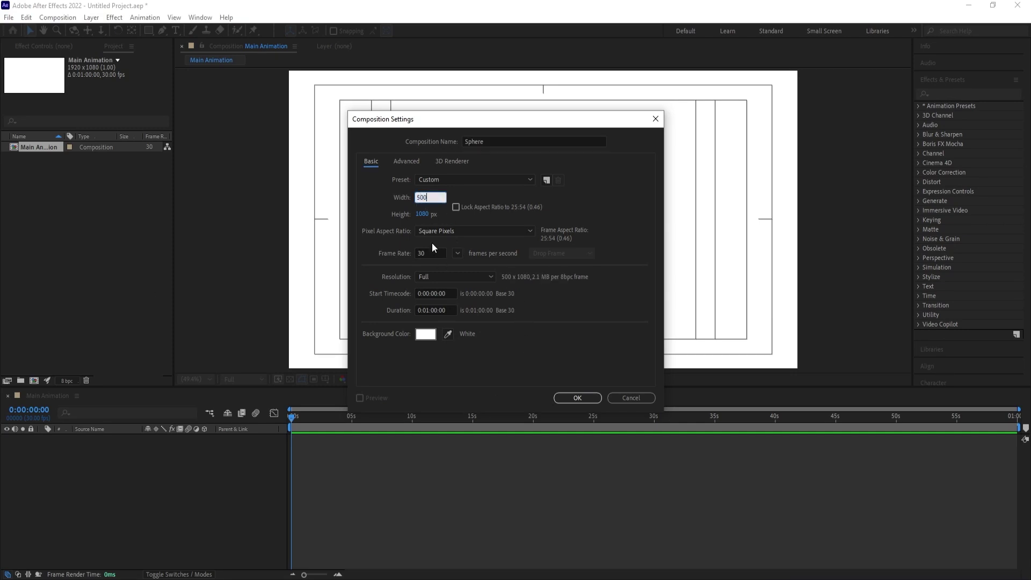
pyautogui.press('Tab')
pyautogui.write('500')
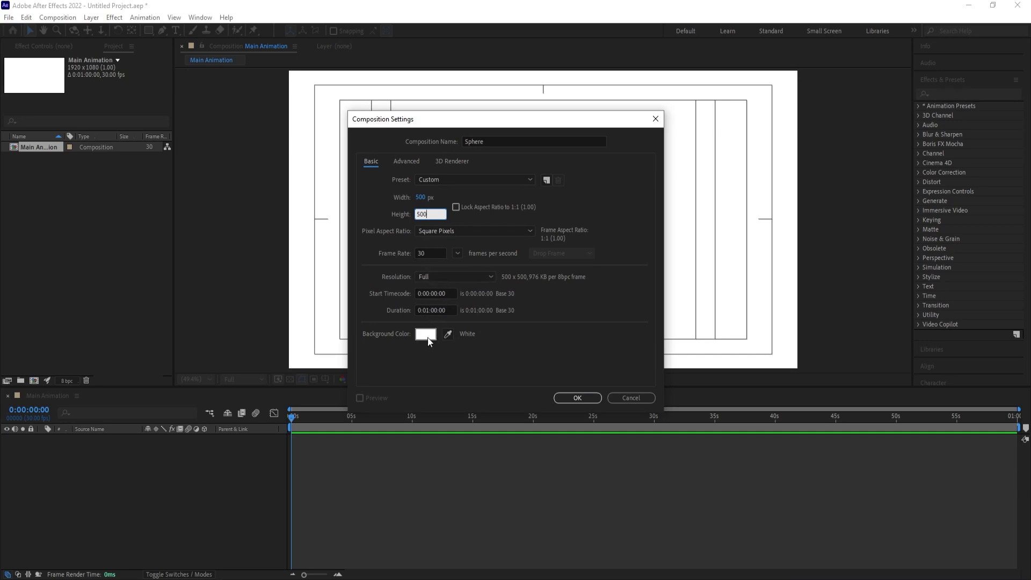
pyautogui.click(593, 397)
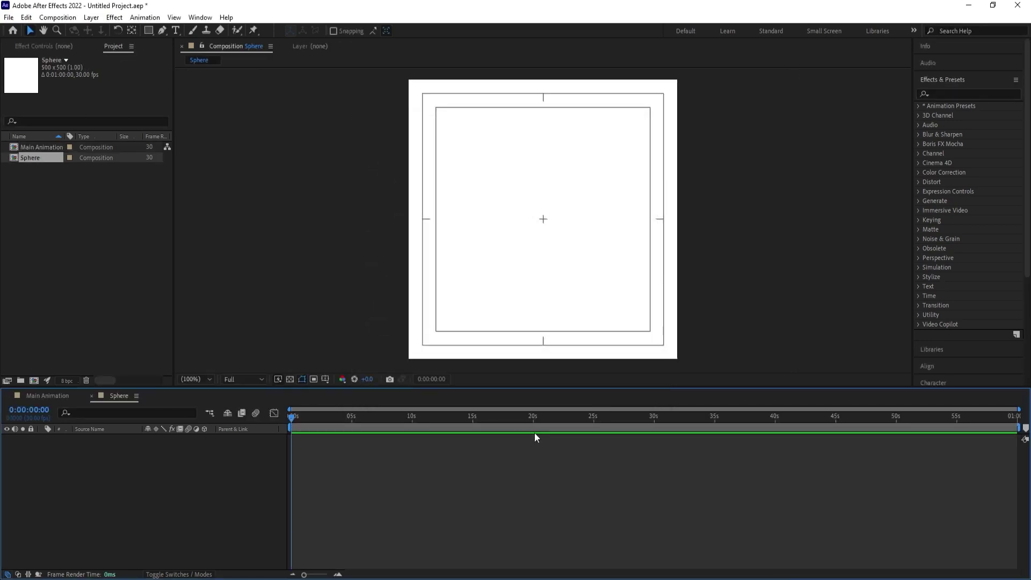
# Add an ellipse shape that fills the whole Sphere composition using the Ellipse tool
pyautogui.click(149, 30)
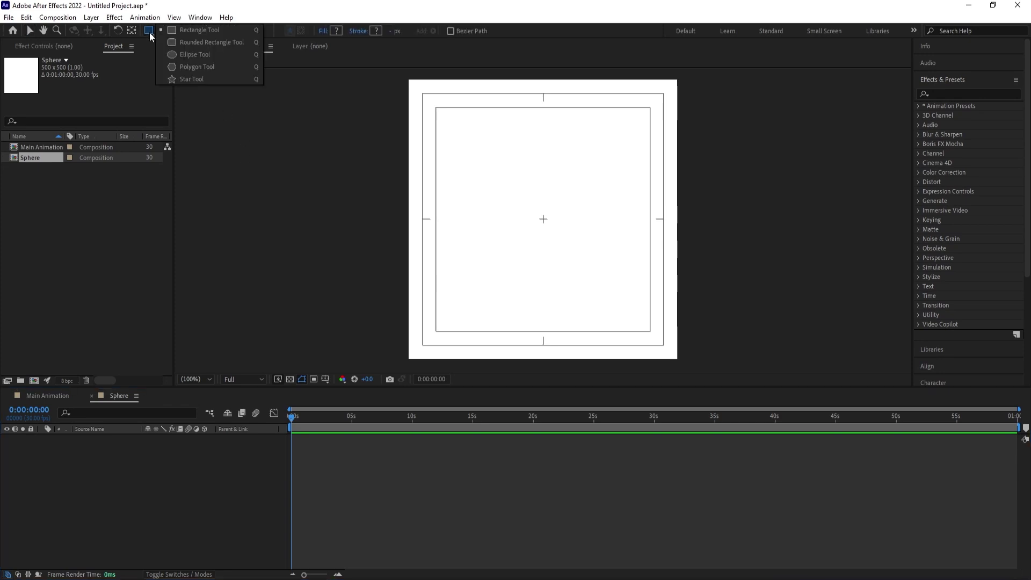
pyautogui.click(165, 54)
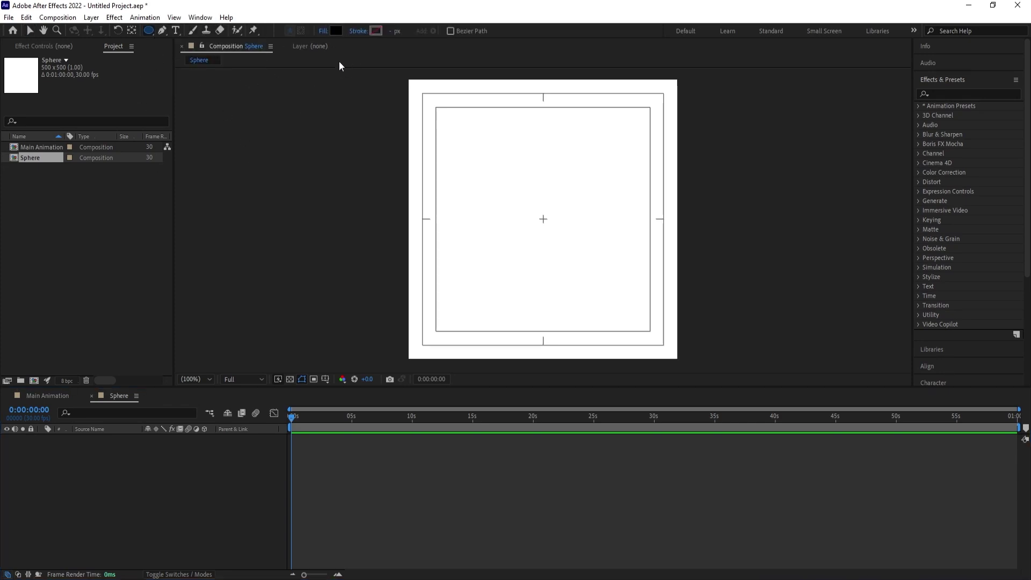
pyautogui.doubleClick(150, 31)
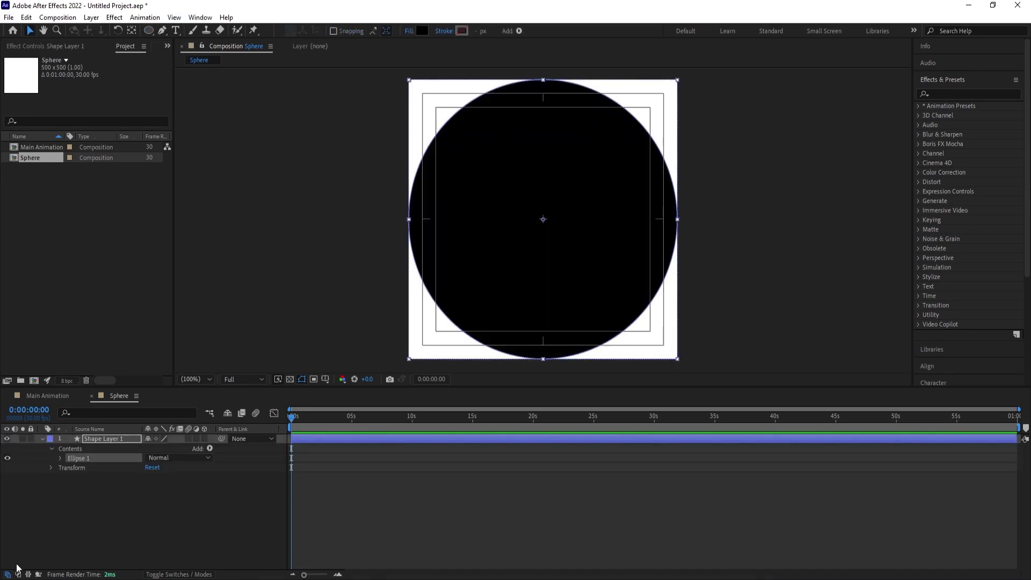
# Collapse the ellipse's shape layer and rename it Black
pyautogui.click(42, 439)
pyautogui.press('Return')
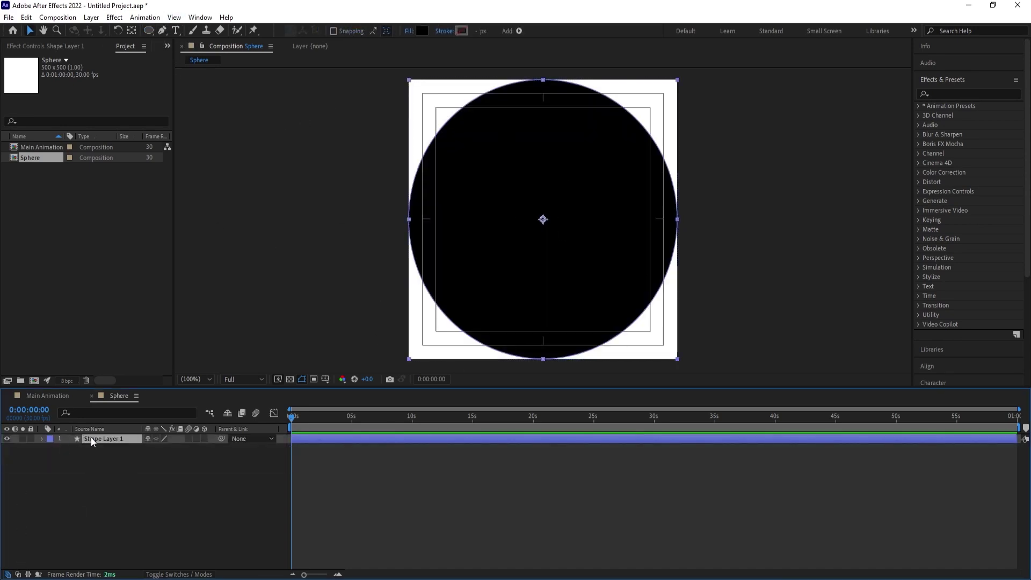
pyautogui.write('Black')
pyautogui.press('Return')
pyautogui.click(89, 508)
# Duplicate the Black layer and rename the copy White
pyautogui.click(99, 438)
pyautogui.hotkey('ctrl', 'd')
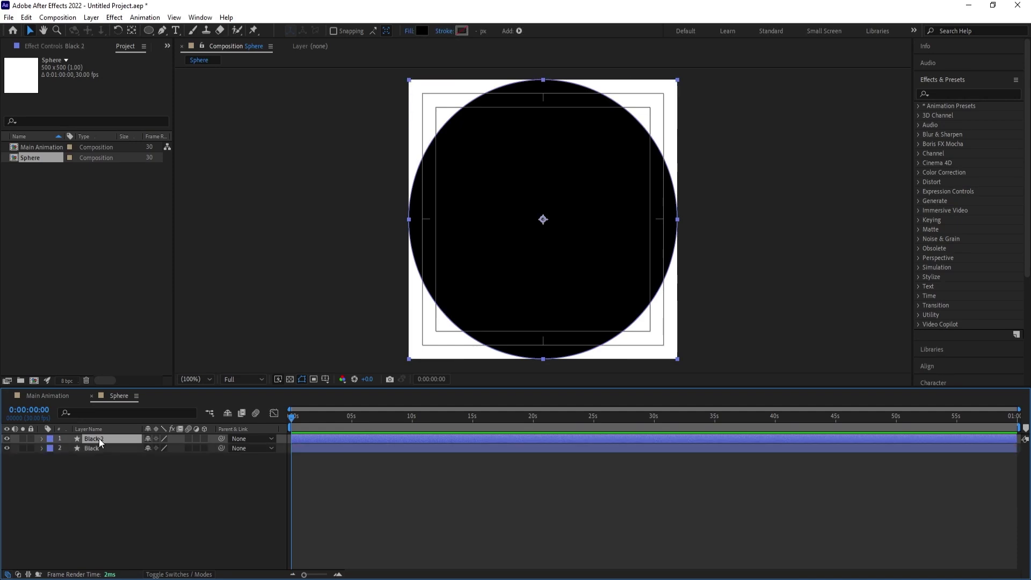
pyautogui.press('Return')
pyautogui.write('White')
pyautogui.press('Return')
pyautogui.press('Return')
pyautogui.click(96, 439)
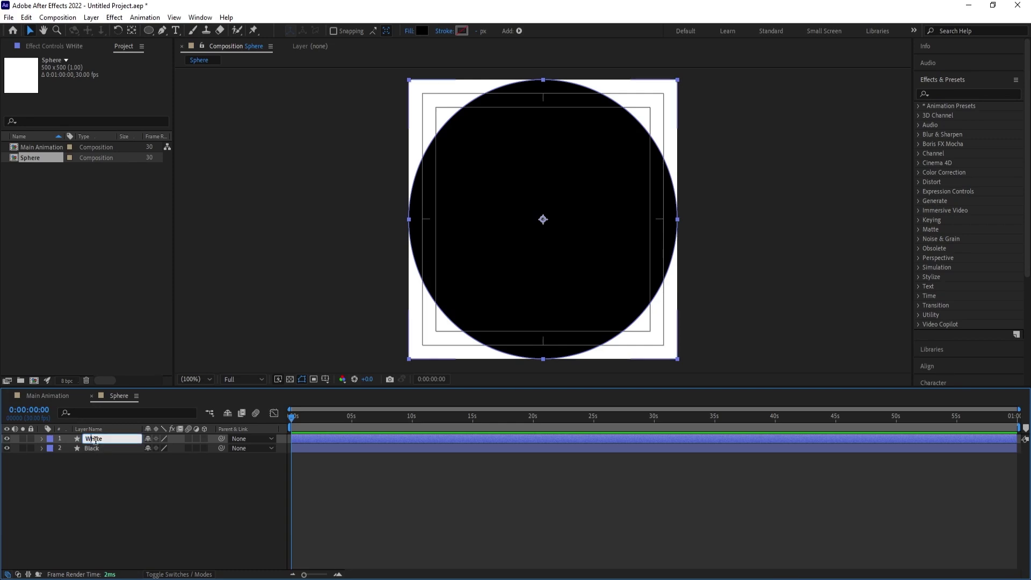
pyautogui.press('BackSpace')
pyautogui.write('h')
pyautogui.press('Return')
pyautogui.click(102, 477)
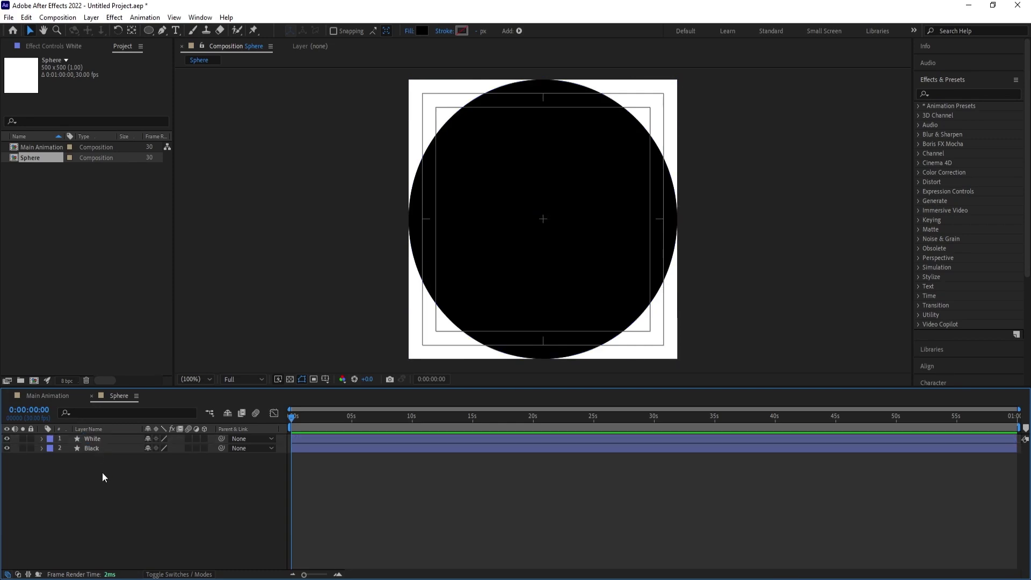
# Change the White layer's shape fill colour to FFFFFF
pyautogui.click(90, 440)
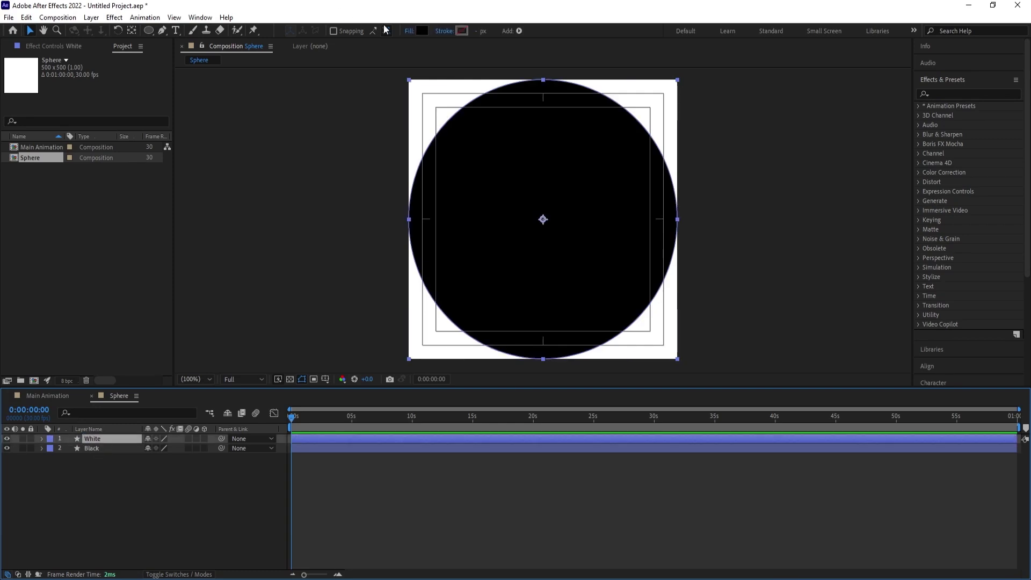
pyautogui.click(422, 31)
pyautogui.write('ffffff')
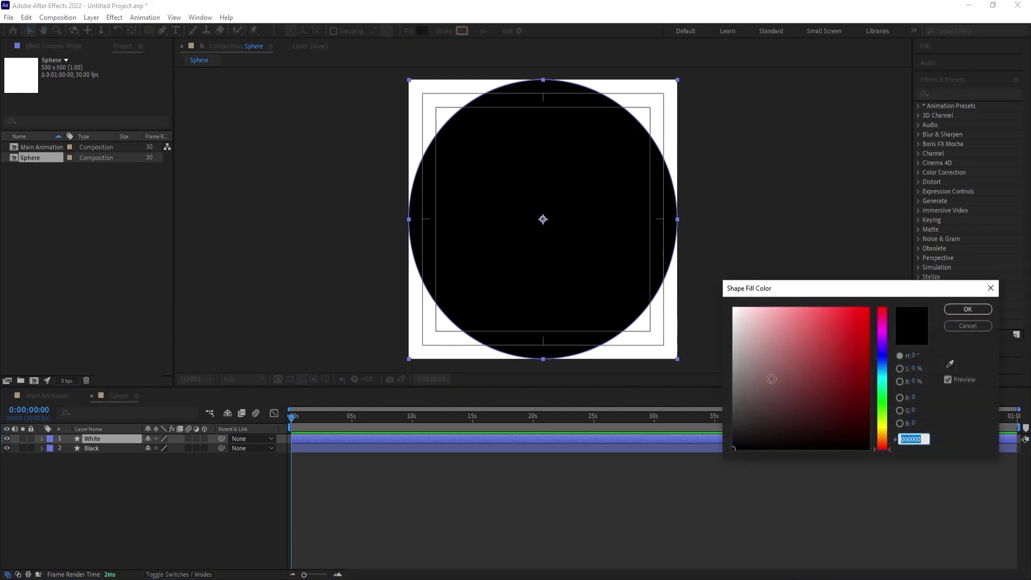
pyautogui.press('Return')
pyautogui.click(93, 499)
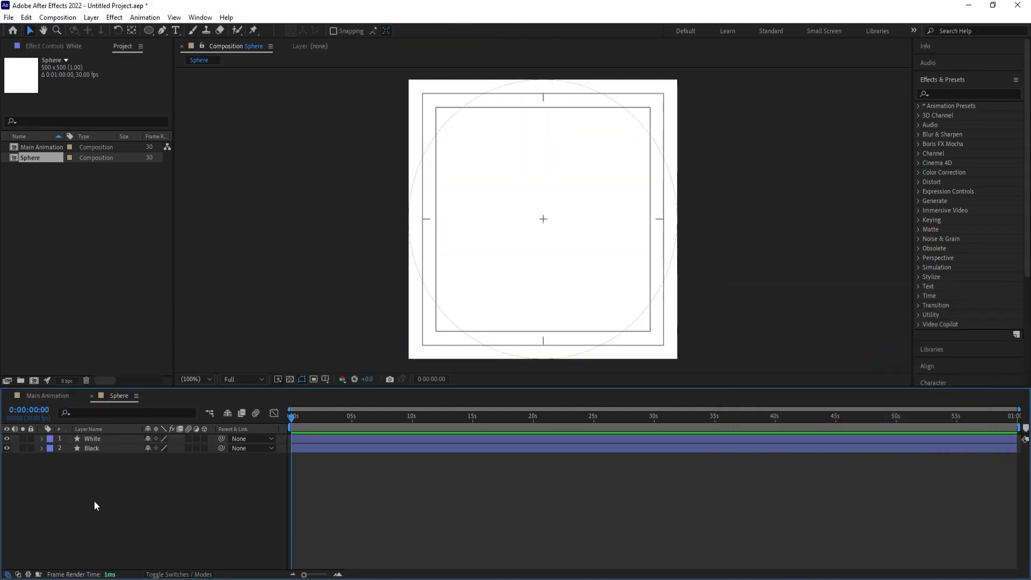
# Find the Linear Wipe animation preset and apply it to the White layer
pyautogui.click(97, 448)
pyautogui.click(96, 439)
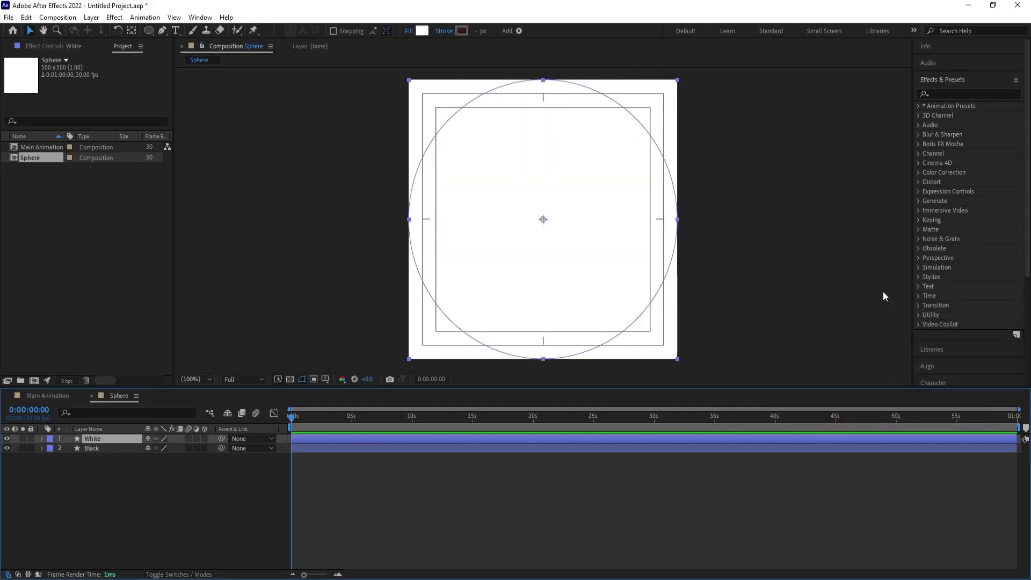
pyautogui.click(943, 93)
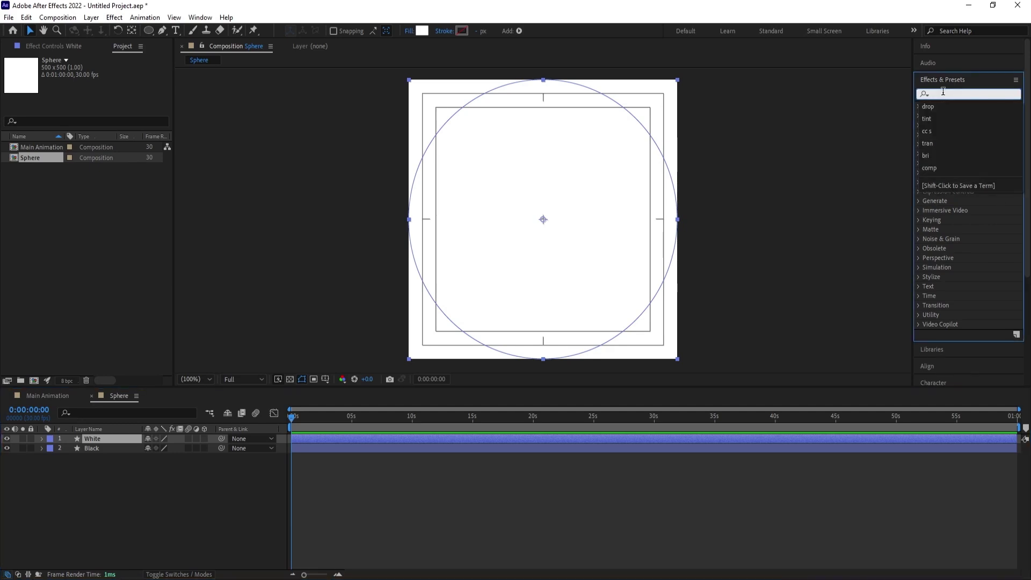
pyautogui.write('linea')
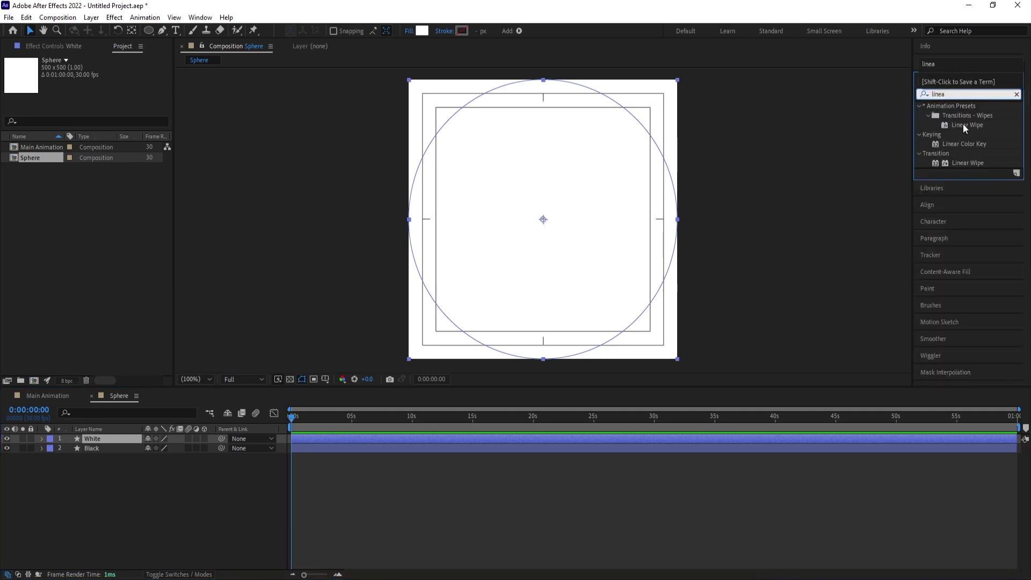
pyautogui.doubleClick(963, 125)
# Hold the White layer's wipe at 50% by removing the Transition Completion keyframes at frame 15, then return to the composition start
pyautogui.press('u')
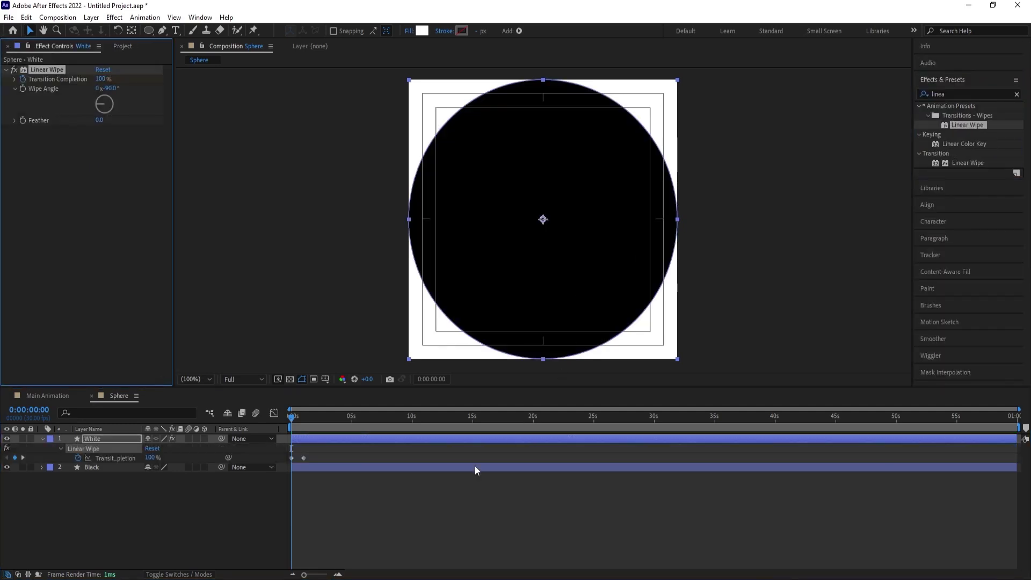
pyautogui.press('=')
pyautogui.press('=')
pyautogui.press('=')
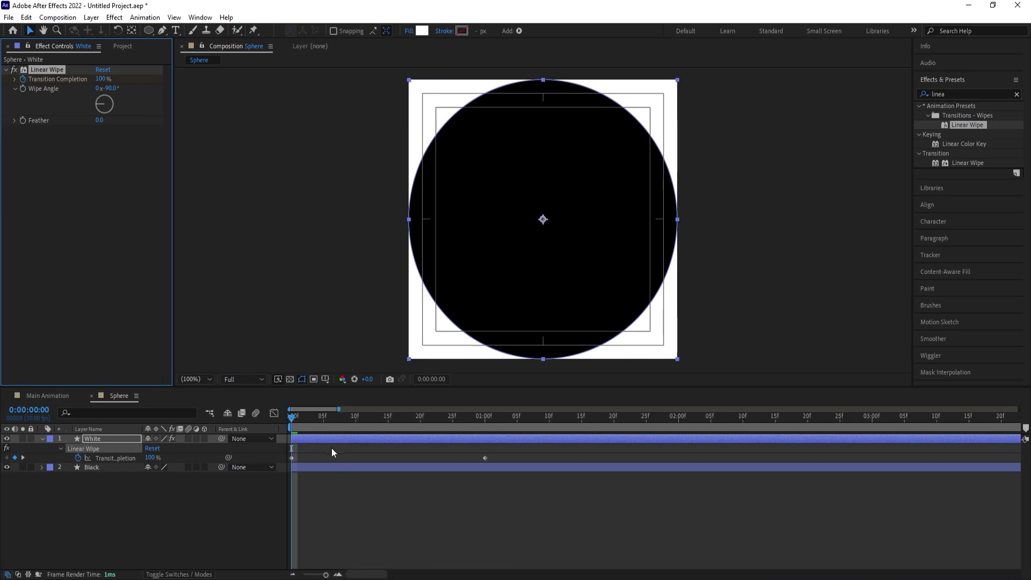
pyautogui.moveTo(295, 424); pyautogui.dragTo(337, 426)
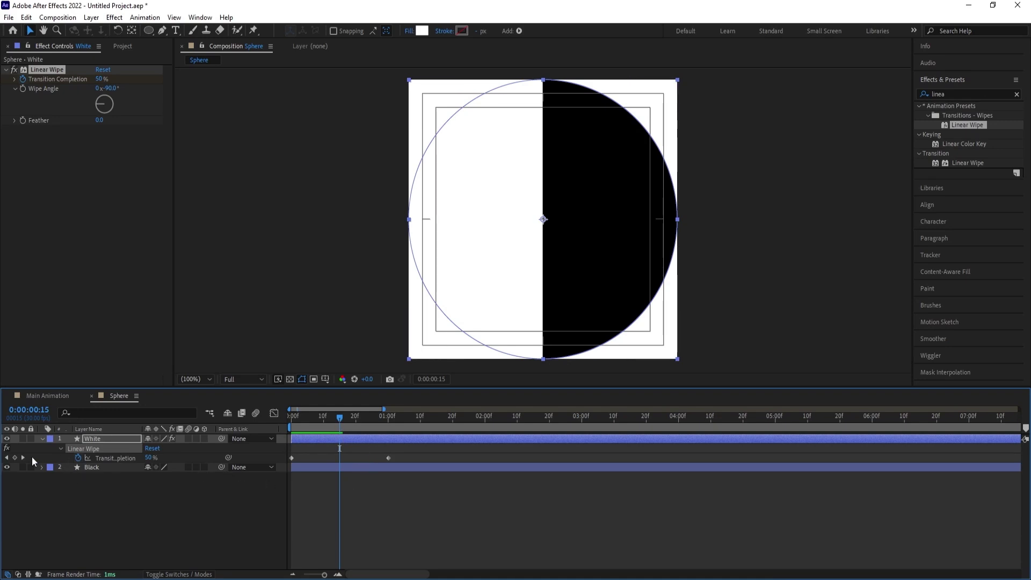
pyautogui.click(121, 457)
pyautogui.press('Delete')
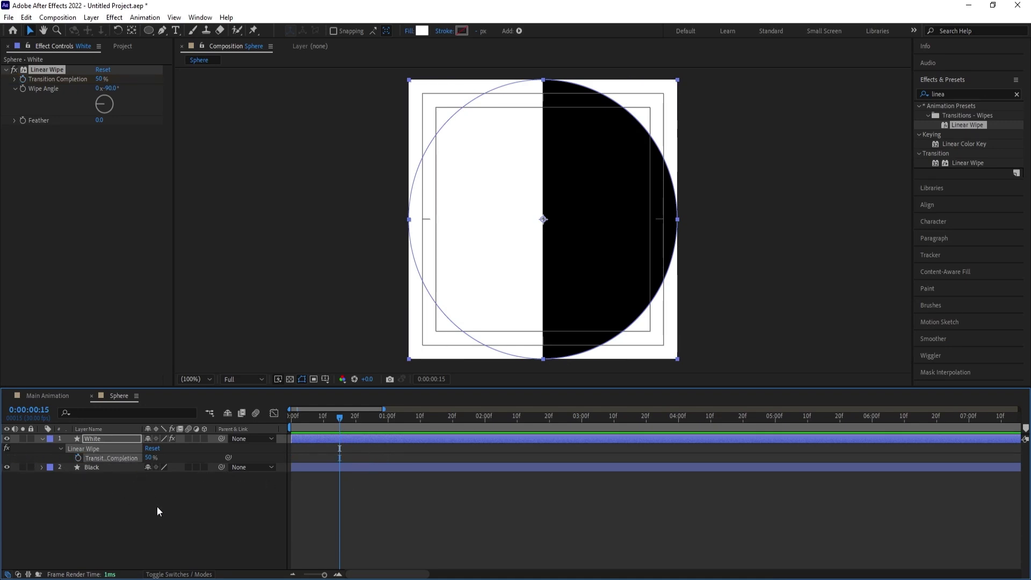
pyautogui.click(157, 507)
pyautogui.press('Home')
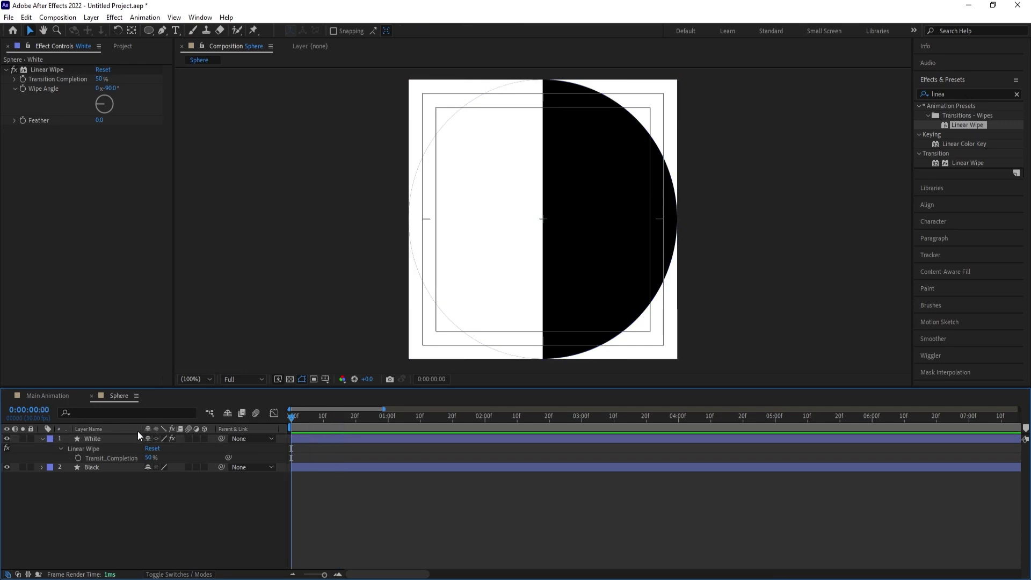
pyautogui.click(42, 439)
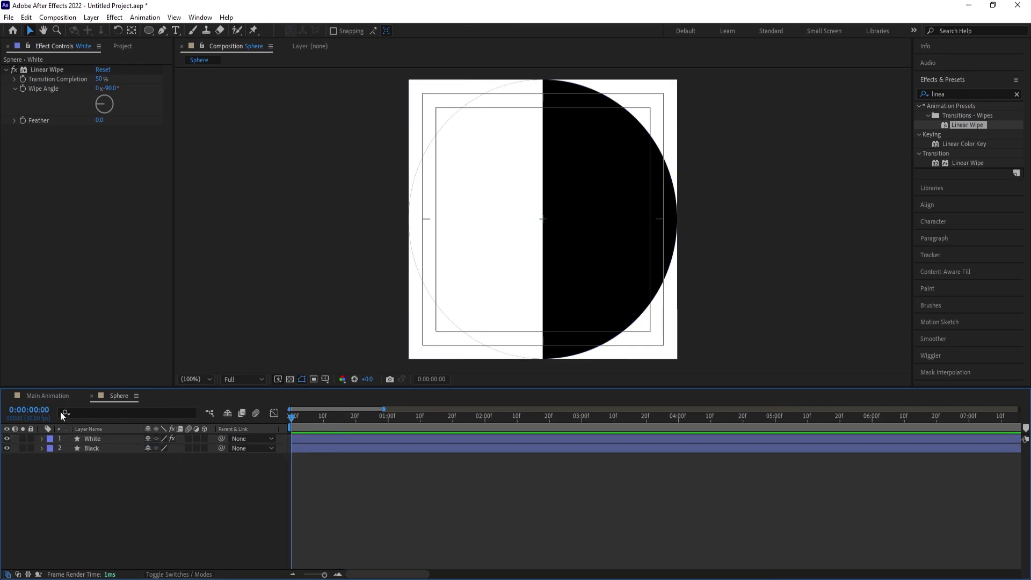
# Place the Sphere composition as a layer in the Main Animation composition
pyautogui.click(50, 395)
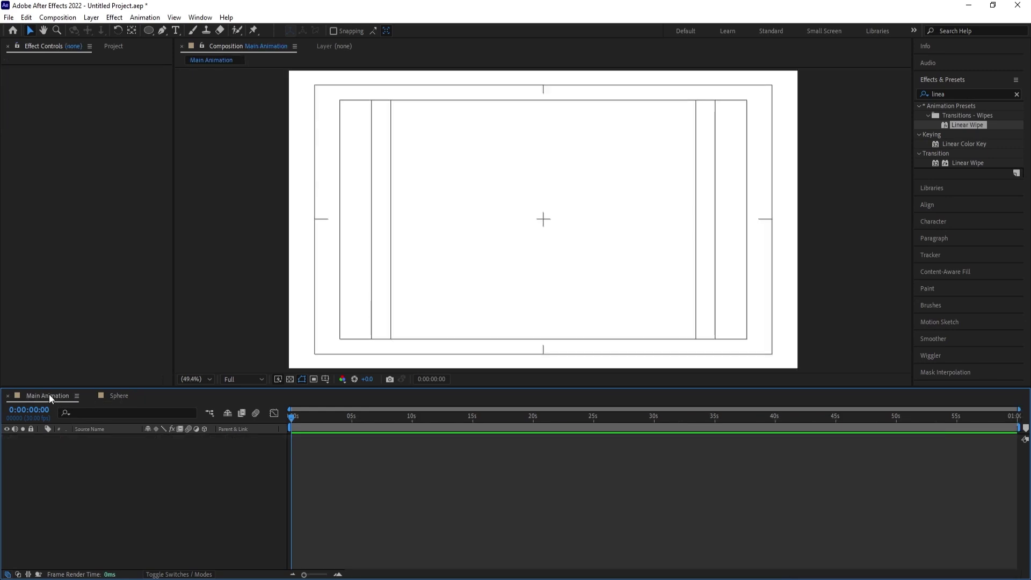
pyautogui.hotkey('ctrl', '0')
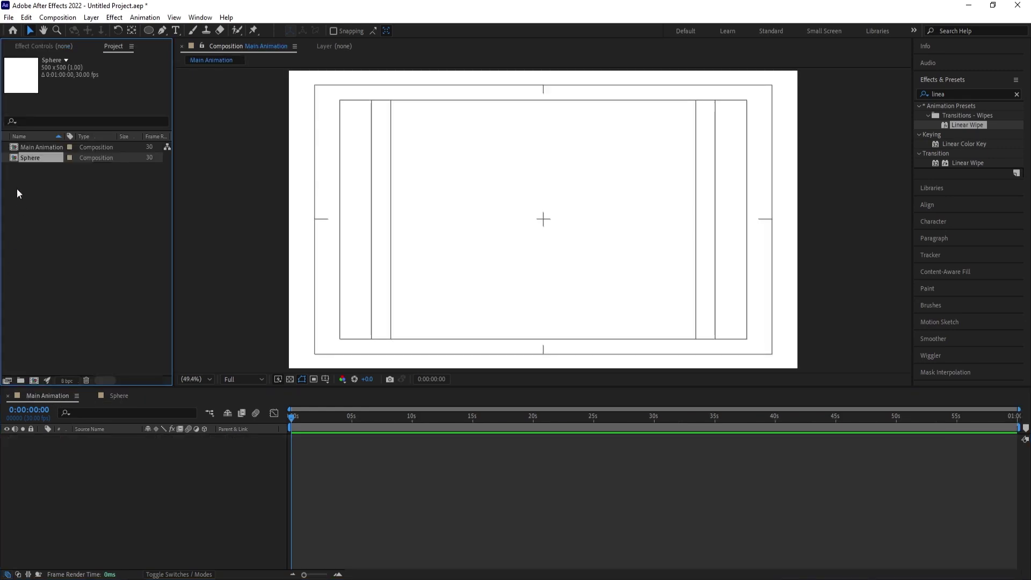
pyautogui.moveTo(28, 159); pyautogui.dragTo(144, 475)
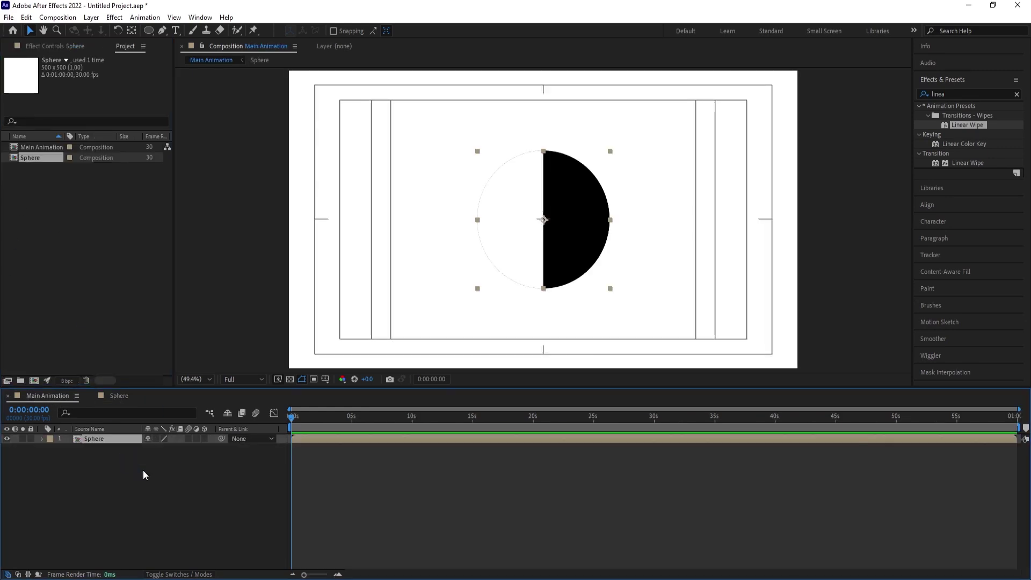
# Add a full-size light grey solid as the background beneath the Sphere layer and lock it
pyautogui.hotkey('ctrl', 'y')
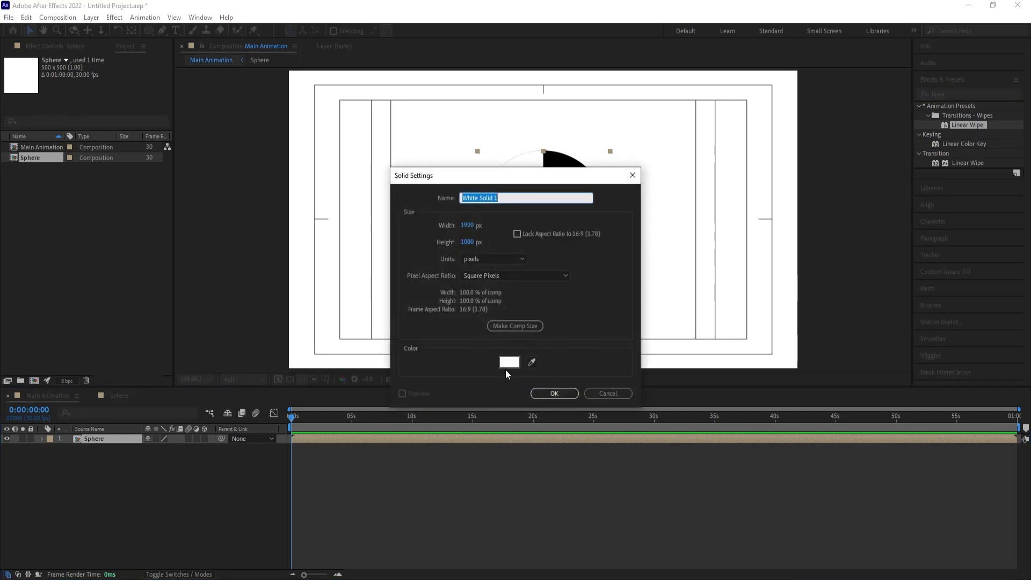
pyautogui.click(509, 362)
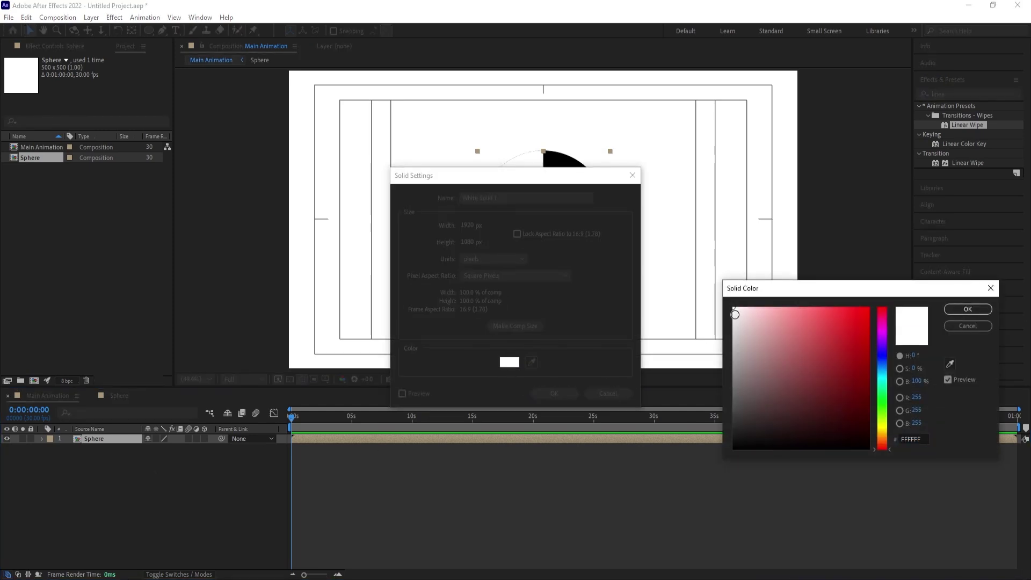
pyautogui.press('Return')
pyautogui.press('Return')
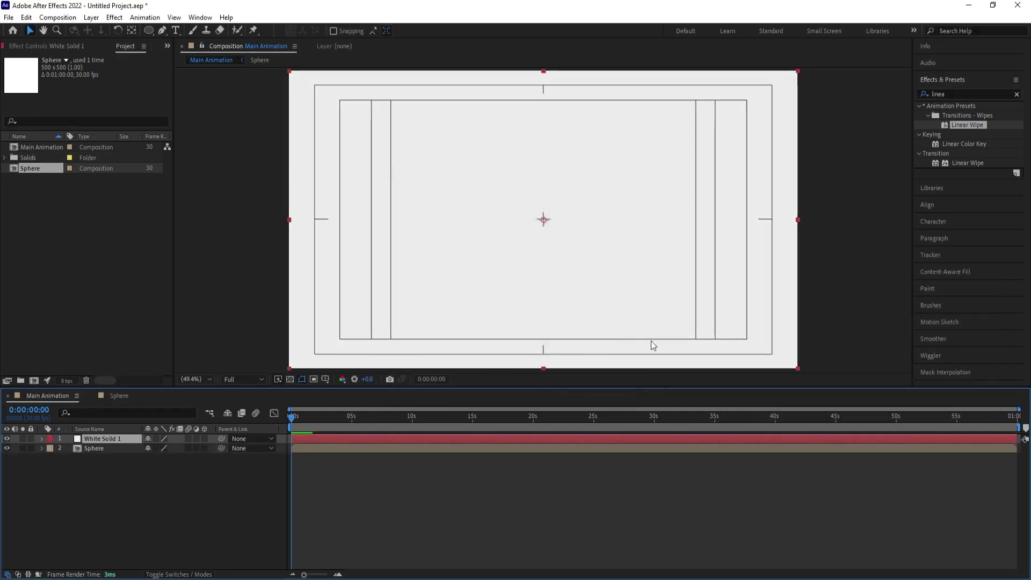
pyautogui.moveTo(115, 437); pyautogui.dragTo(117, 488)
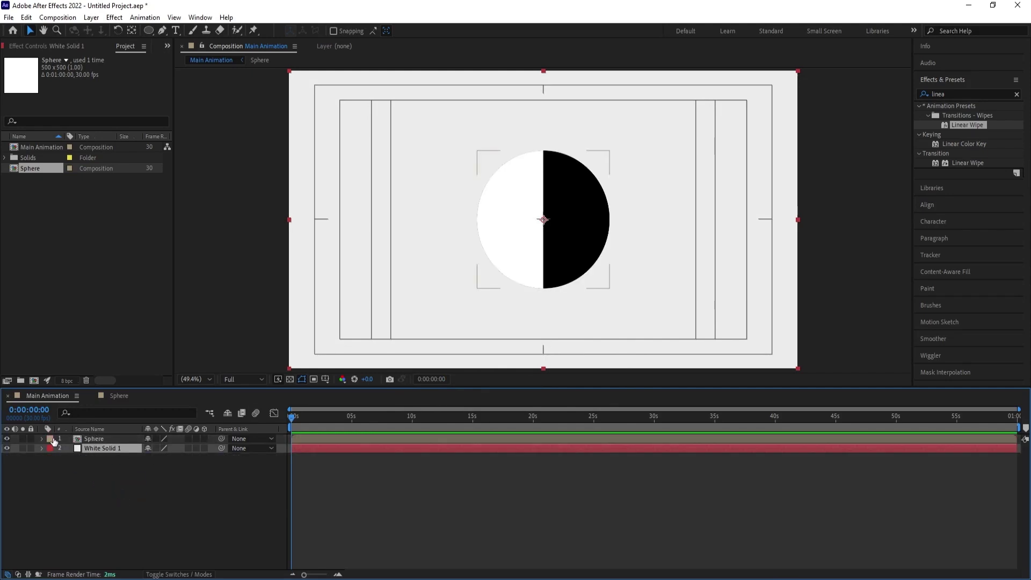
pyautogui.click(31, 449)
# Set the Sphere layer's scale to 50%
pyautogui.click(96, 440)
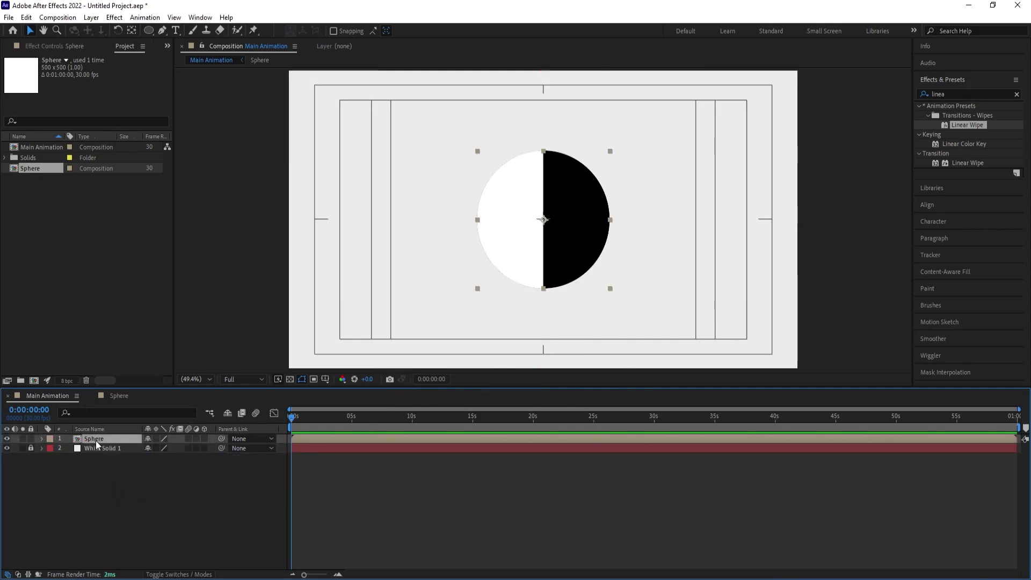
pyautogui.press('s')
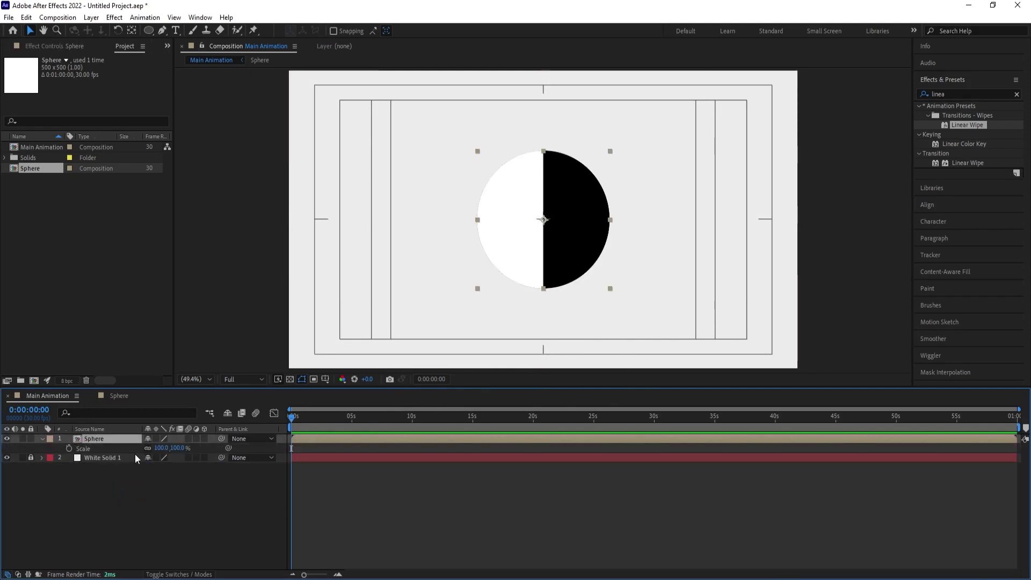
pyautogui.click(159, 448)
pyautogui.write('50')
pyautogui.press('Return')
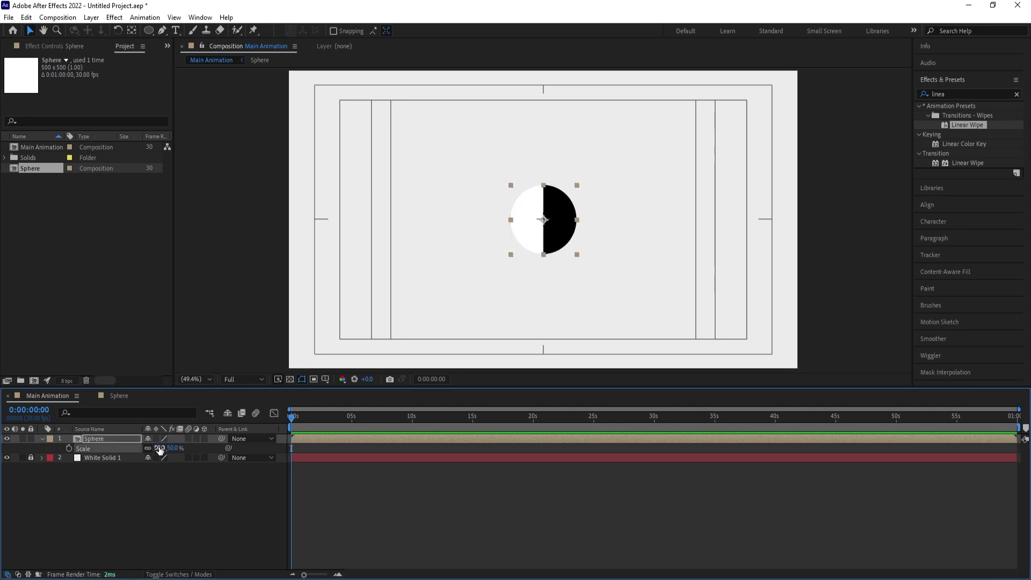
pyautogui.click(154, 486)
# Duplicate the Sphere layer and, with snapping enabled, place the copy directly below the original so the circles touch
pyautogui.click(101, 442)
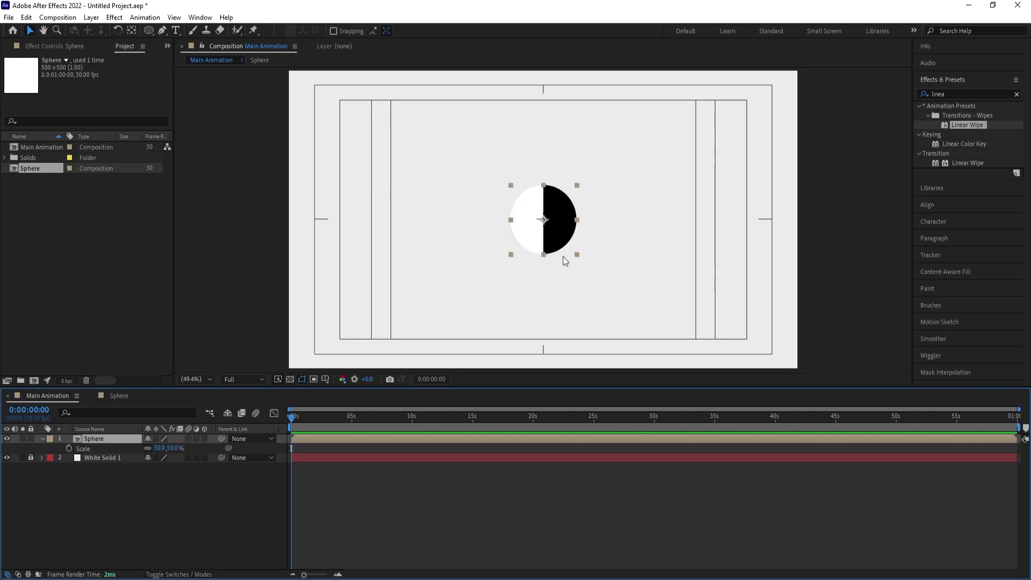
pyautogui.hotkey('ctrl', 'd')
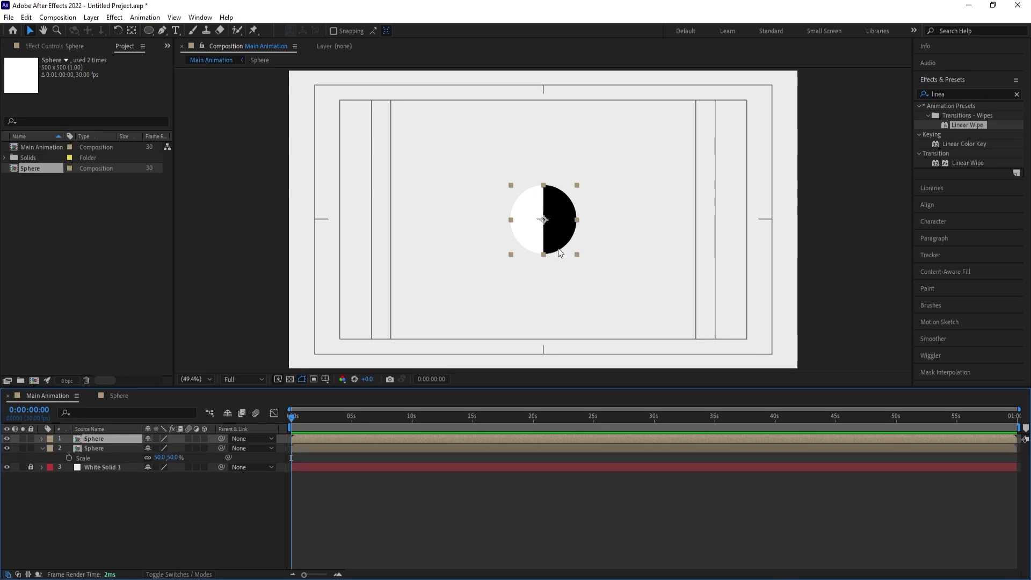
pyautogui.click(332, 34)
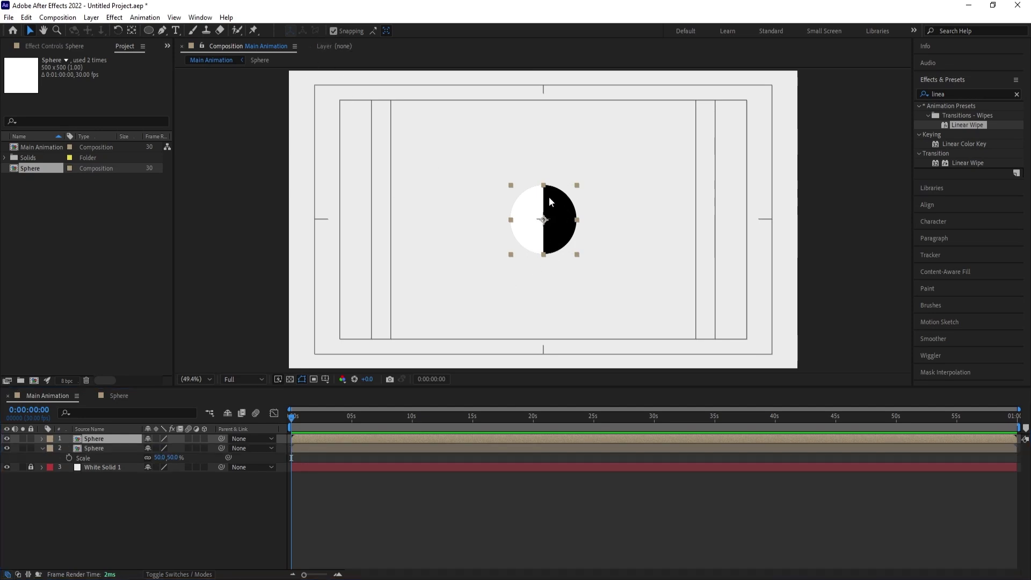
pyautogui.moveTo(551, 198); pyautogui.dragTo(552, 263)
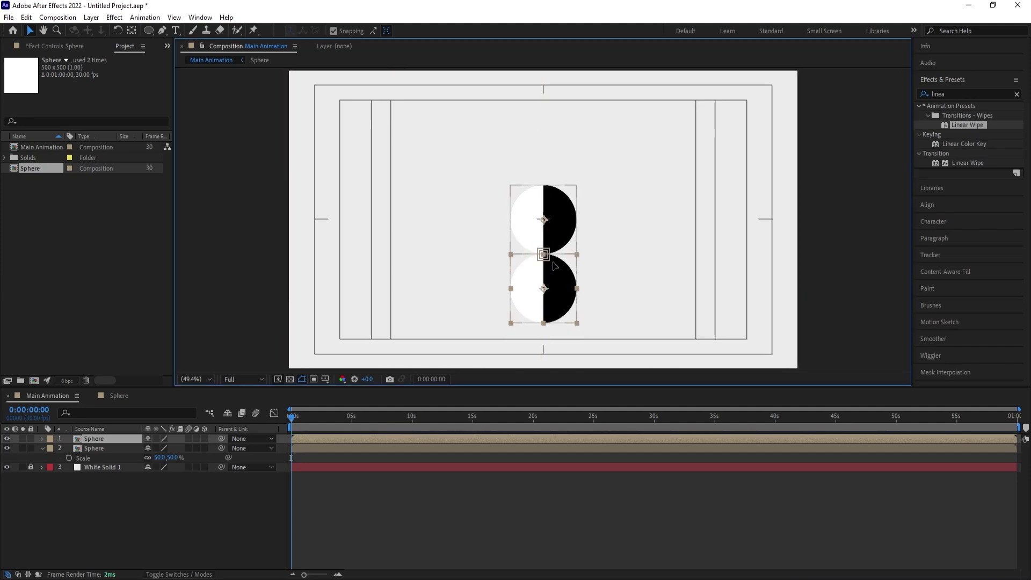
pyautogui.click(631, 265)
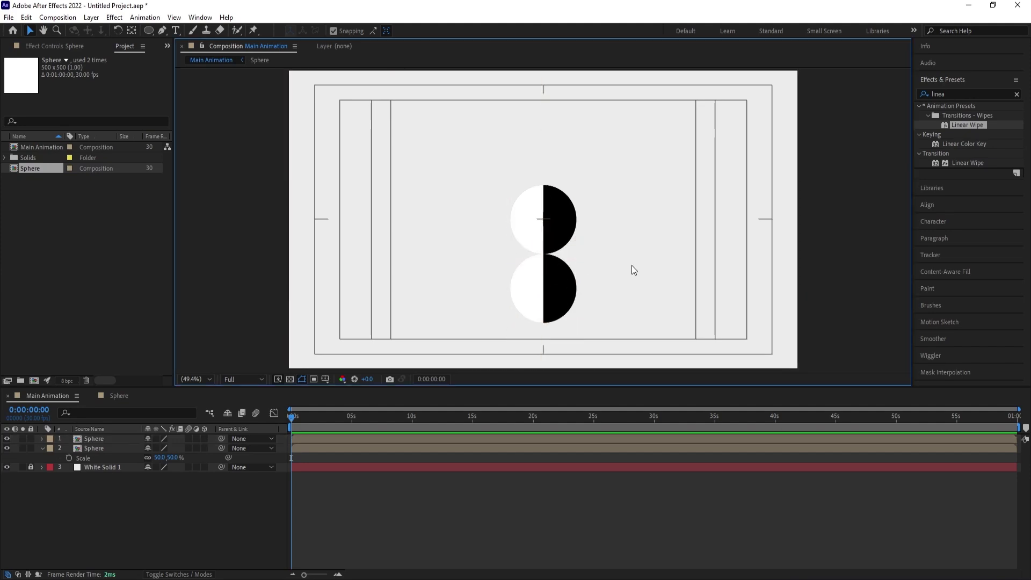
# Try placing a third sphere copy directly below the lower one, and delete it
pyautogui.click(554, 279)
pyautogui.hotkey('ctrl', 'd')
pyautogui.moveTo(548, 269); pyautogui.dragTo(562, 346)
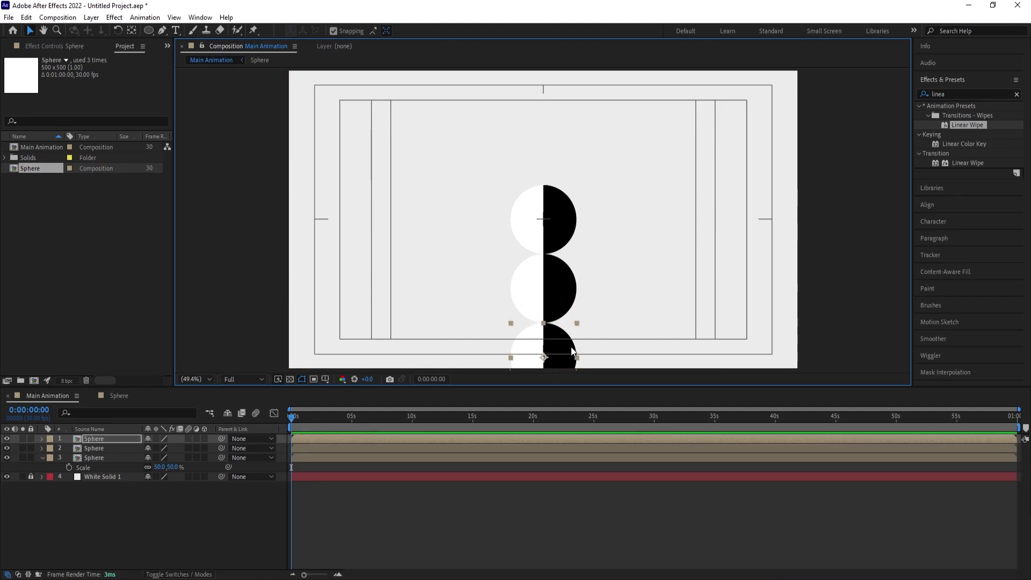
pyautogui.press('Delete')
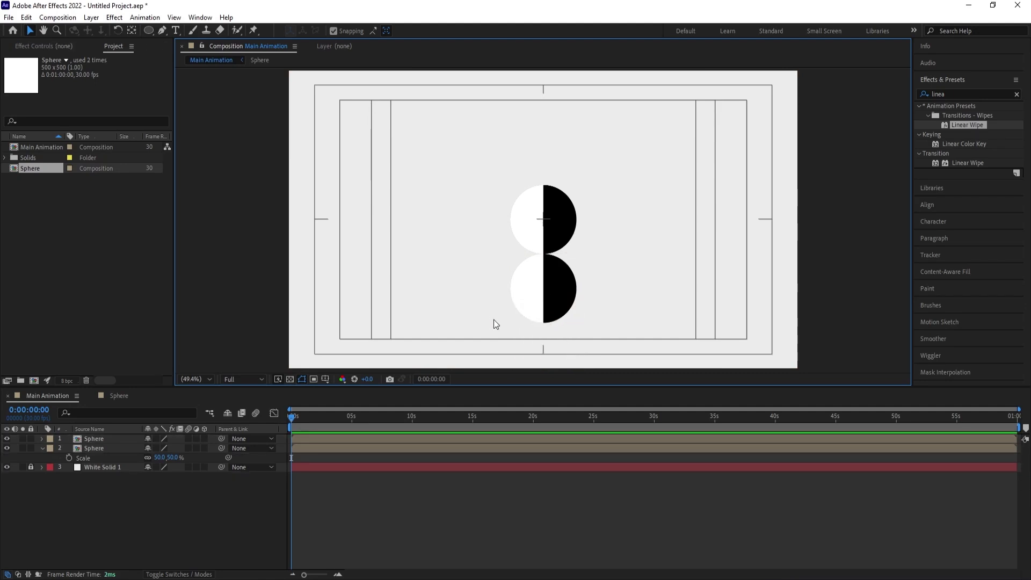
# Try rotating the lower Sphere layer to 90° and collapse the layer properties
pyautogui.click(551, 286)
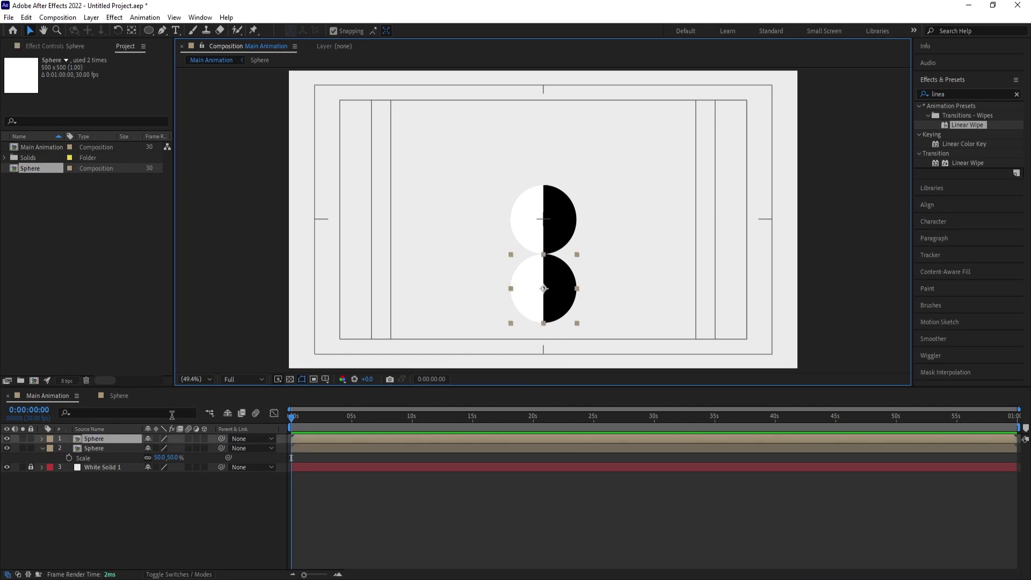
pyautogui.press('r')
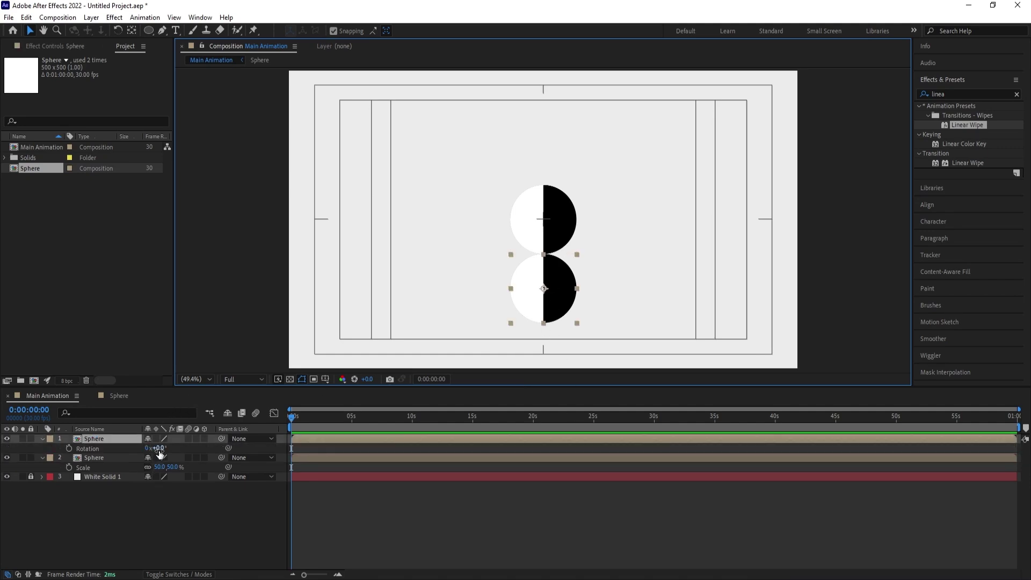
pyautogui.click(159, 448)
pyautogui.write('90')
pyautogui.press('Return')
pyautogui.click(156, 516)
pyautogui.press('u')
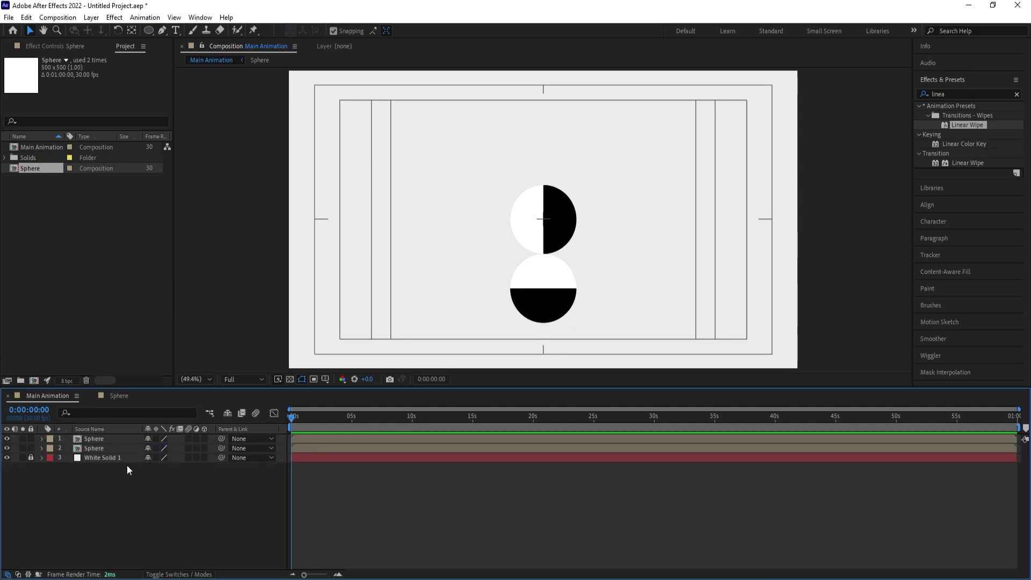
# Reset the lower Sphere layer's rotation to 0°
pyautogui.click(111, 440)
pyautogui.press('r')
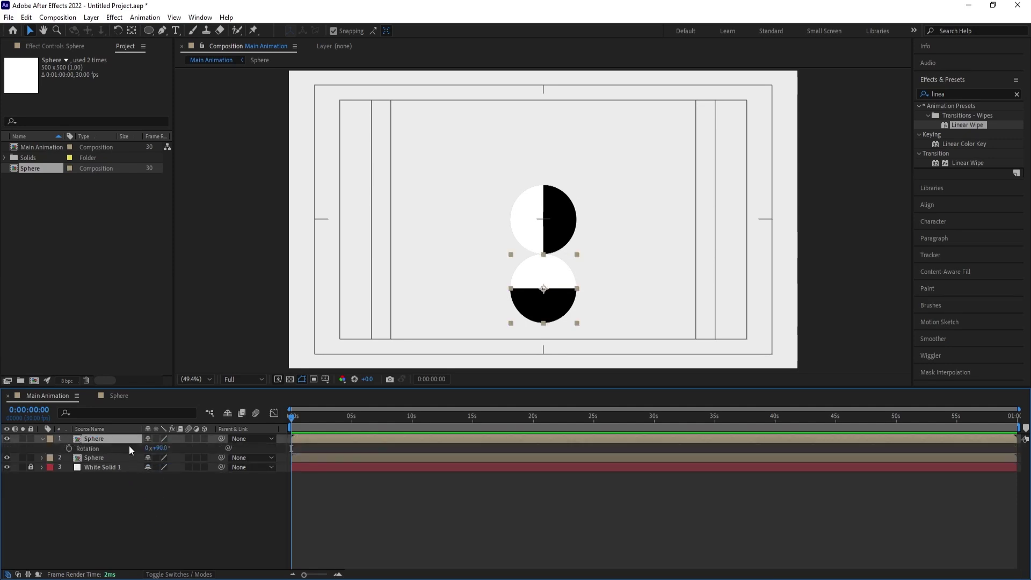
pyautogui.click(159, 448)
pyautogui.write('0')
pyautogui.press('Return')
pyautogui.click(159, 498)
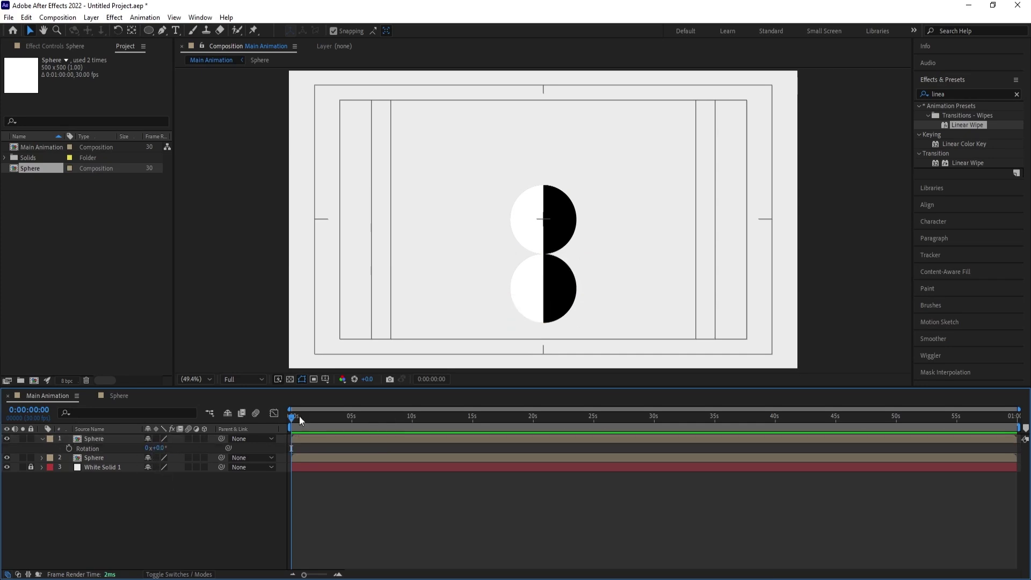
# Duplicate the lower sphere's source composition in the project and replace that layer's source with the duplicate
pyautogui.click(101, 438)
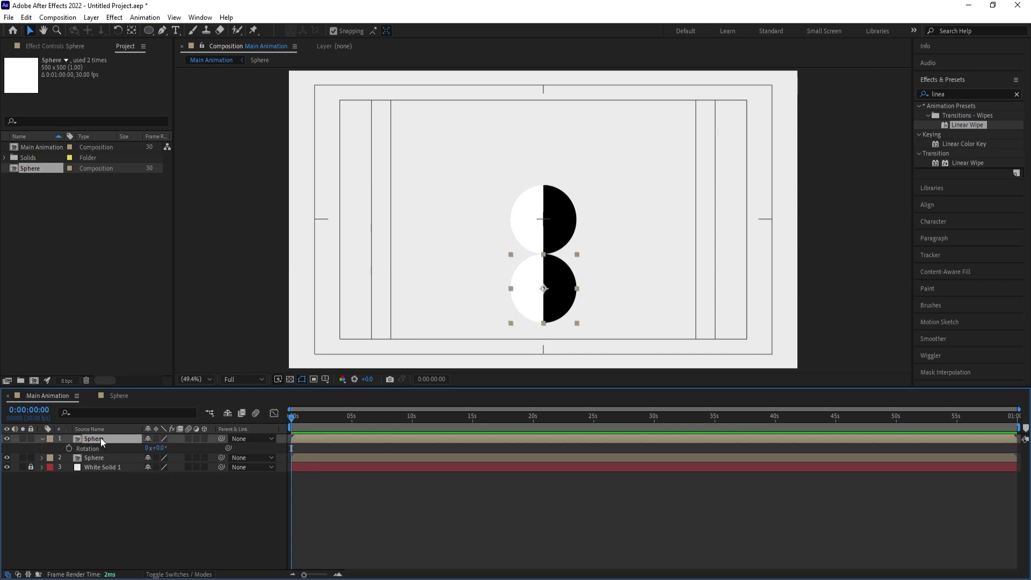
pyautogui.rightClick(101, 437)
pyautogui.moveTo(137, 338)
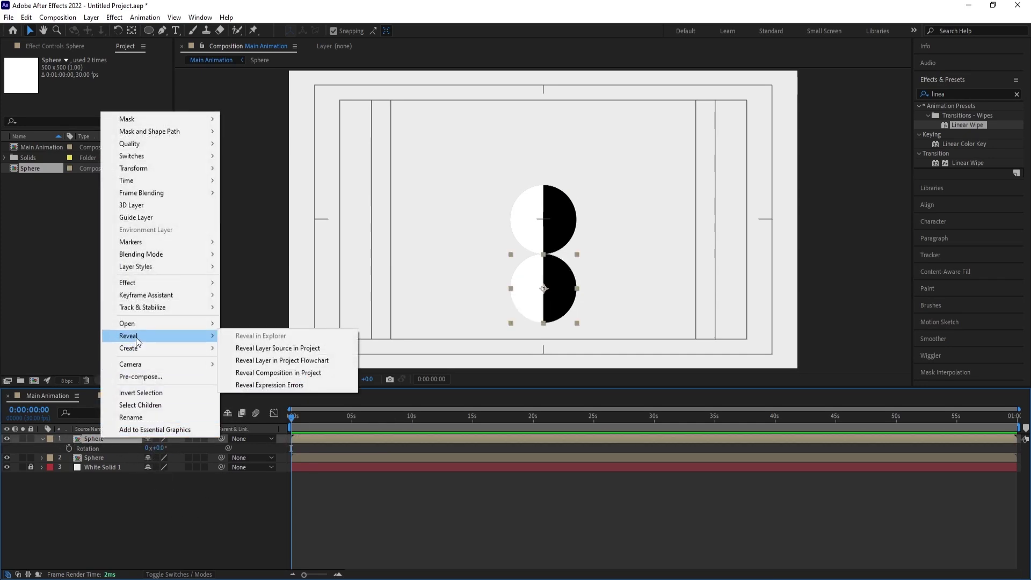
pyautogui.click(254, 348)
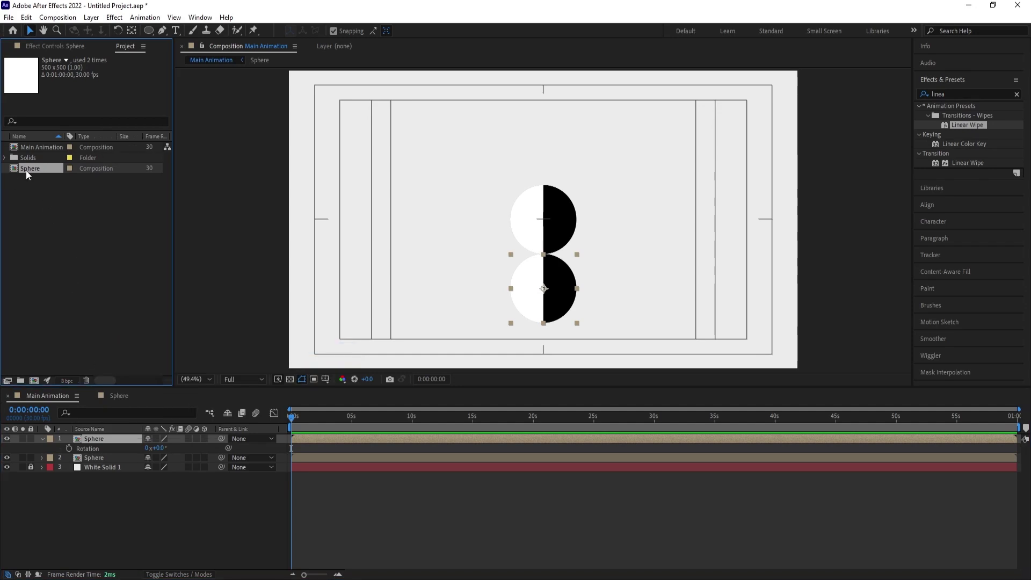
pyautogui.hotkey('ctrl', 'd')
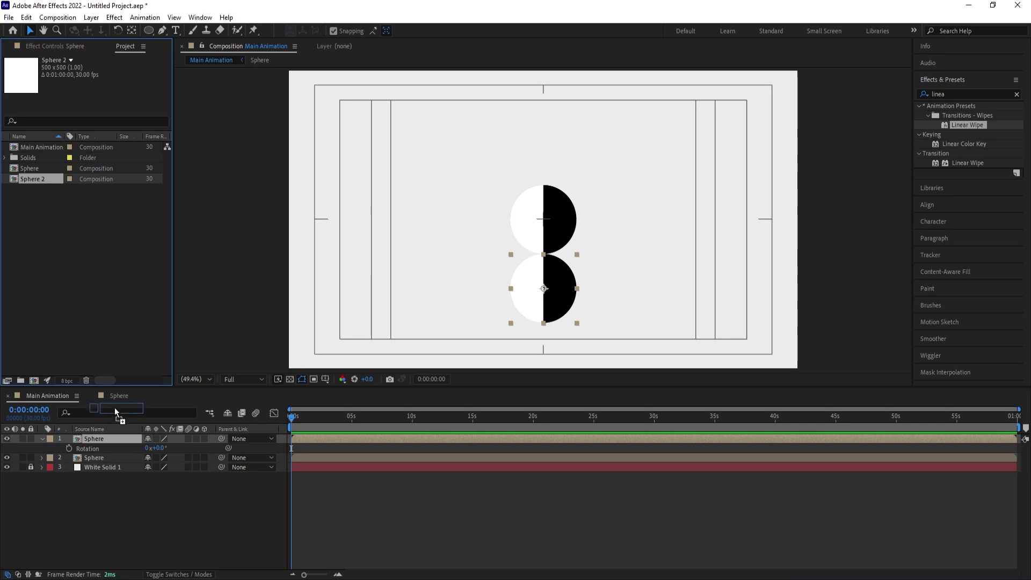
pyautogui.moveTo(120, 449); pyautogui.dragTo(117, 439)
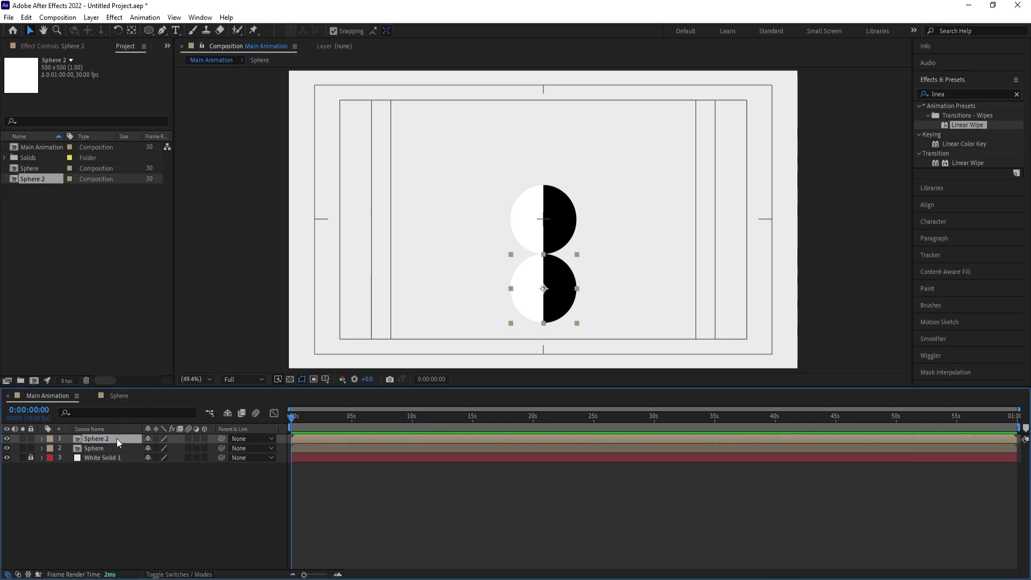
# Open the Sphere 2 composition and parent the White layer to the Black layer
pyautogui.doubleClick(117, 438)
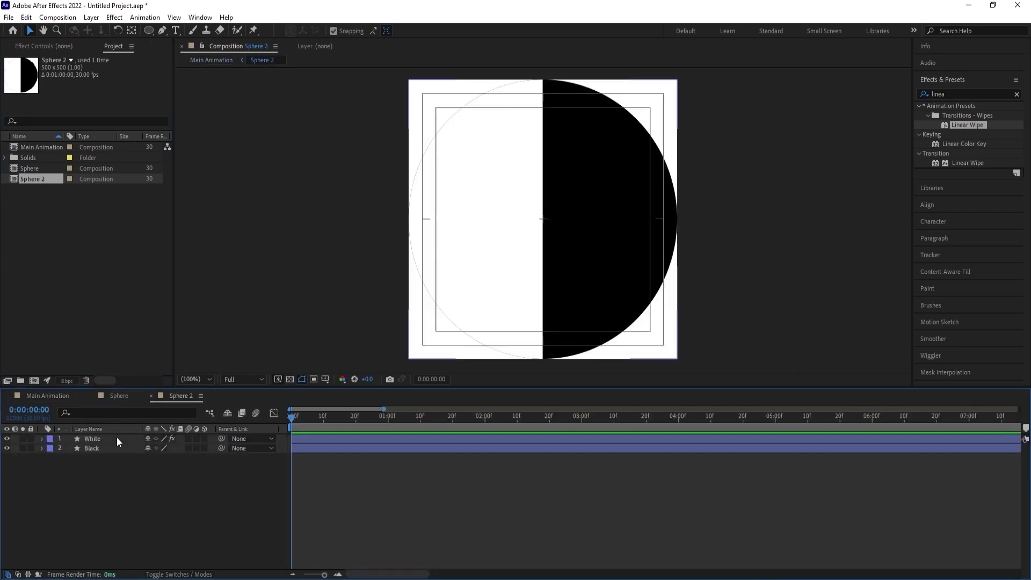
pyautogui.click(89, 435)
pyautogui.moveTo(219, 440); pyautogui.dragTo(120, 450)
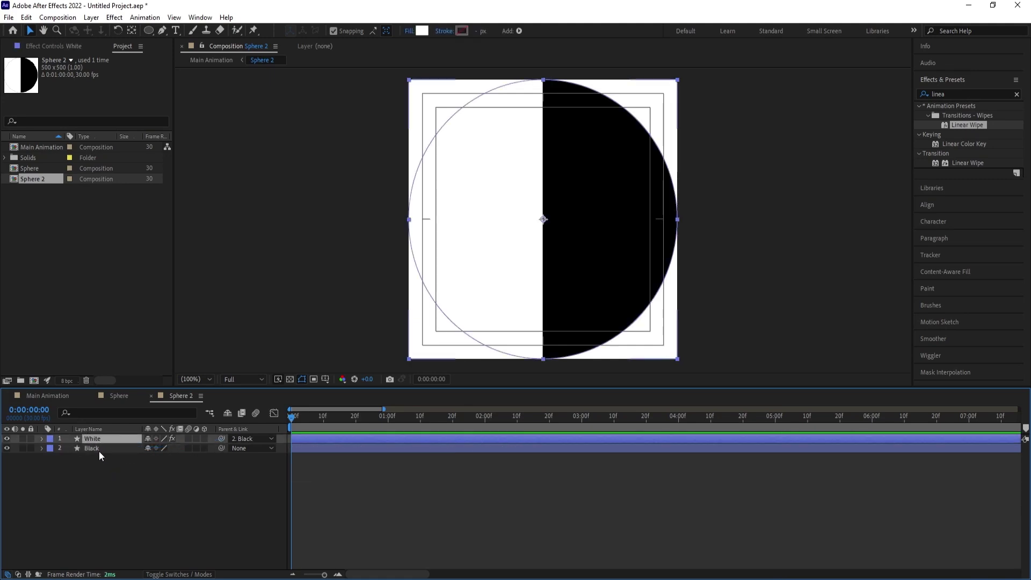
# Try rotating the two parented halves together by setting the Black layer's rotation to 90°
pyautogui.click(99, 452)
pyautogui.press('r')
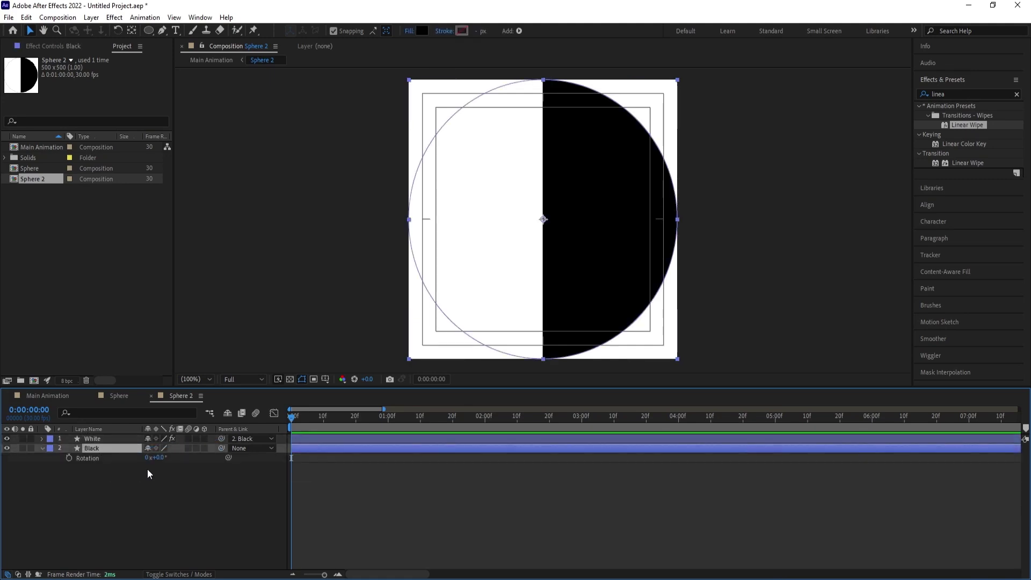
pyautogui.click(160, 458)
pyautogui.write('90')
pyautogui.press('Return')
pyautogui.click(173, 482)
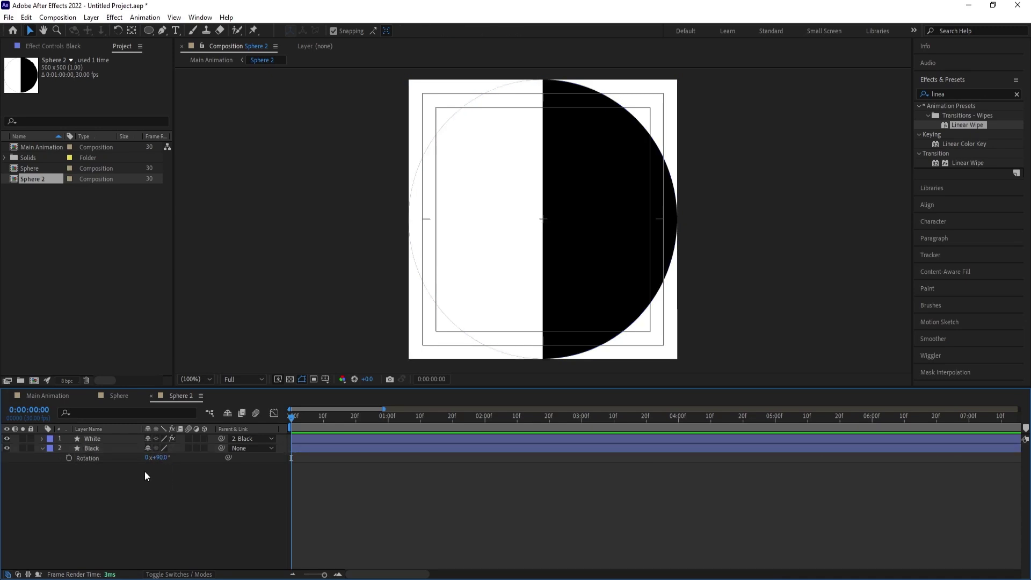
# Remove the White layer's parent link and reset the Black layer's rotation to 0°
pyautogui.click(242, 438)
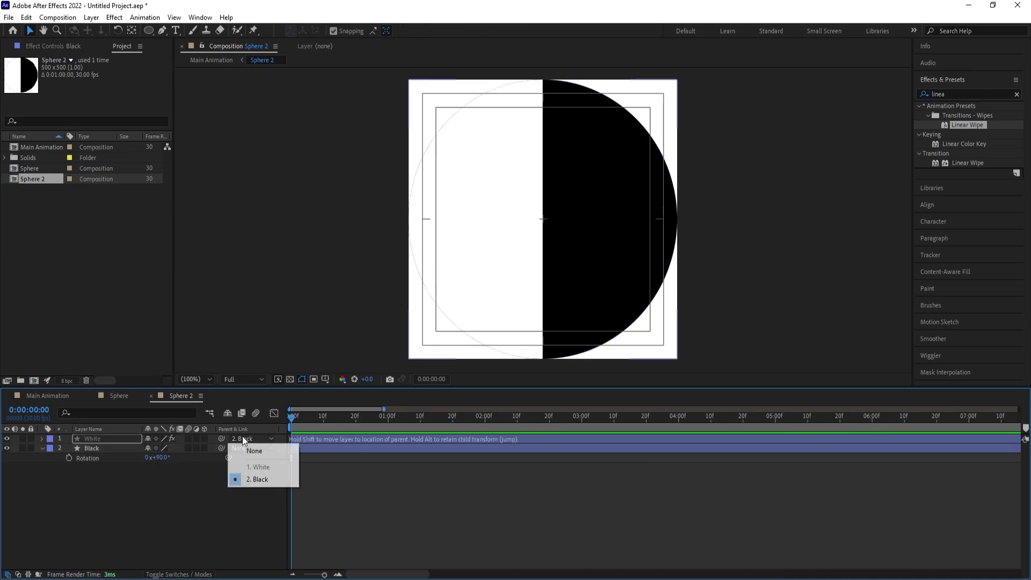
pyautogui.click(246, 450)
pyautogui.click(161, 457)
pyautogui.write('0')
pyautogui.press('Return')
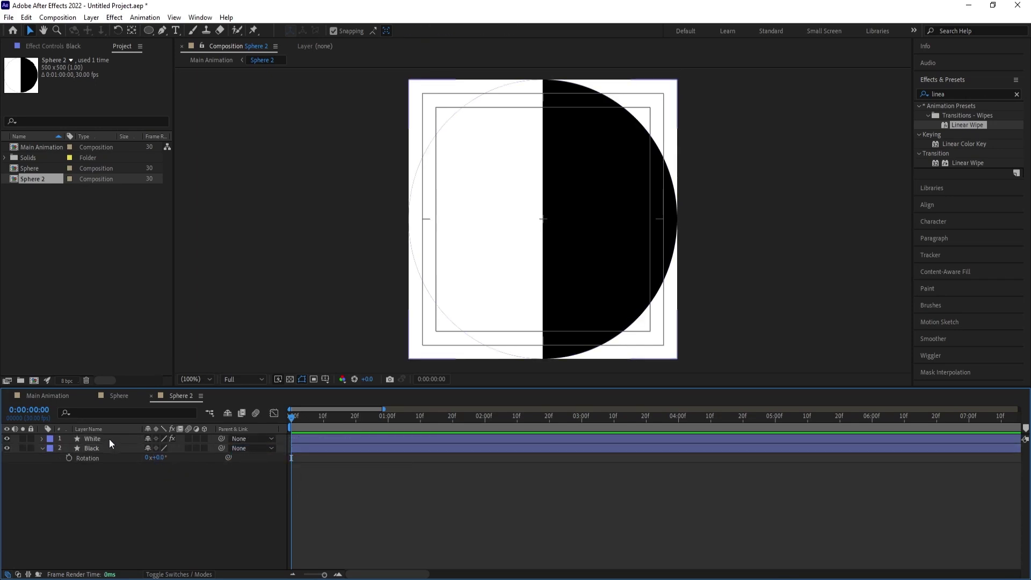
# Pre-compose the White and Black layers of Sphere 2 into a composition named Fill
pyautogui.click(109, 439)
pyautogui.click(130, 496)
pyautogui.click(98, 449)
pyautogui.keyDown('shift'); pyautogui.click(91, 440); pyautogui.keyUp('shift')
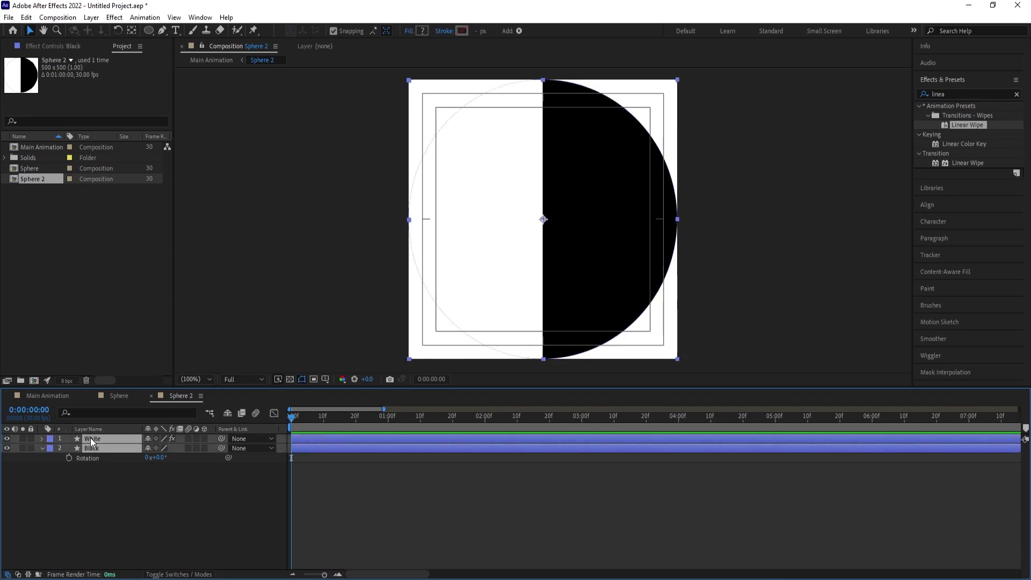
pyautogui.hotkey('ctrl', 'shift', 'c')
pyautogui.write('Fill')
pyautogui.press('Return')
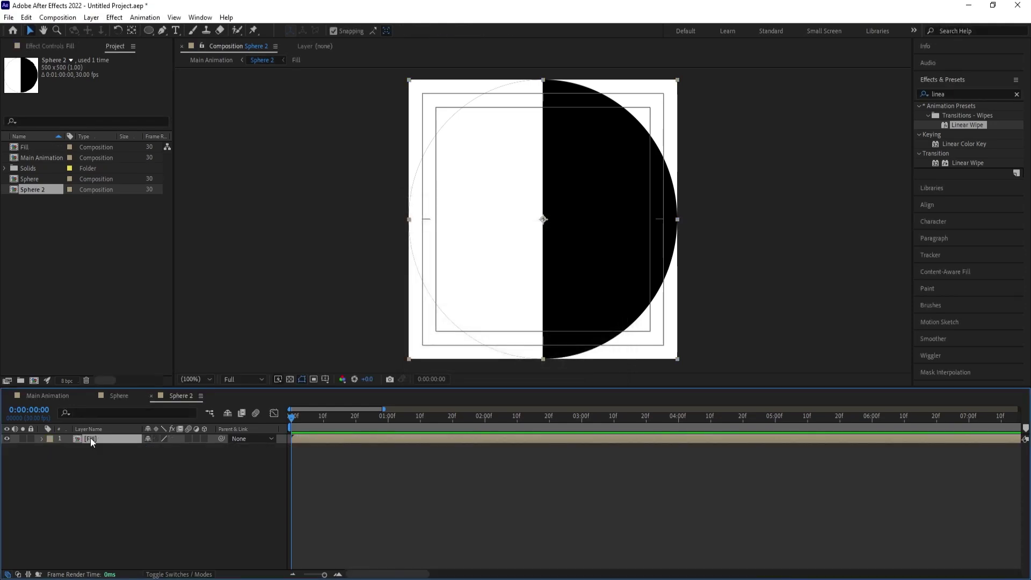
# Set the Fill layer's rotation to 90° inside the Sphere 2 composition
pyautogui.click(160, 449)
pyautogui.write('90')
pyautogui.press('Return')
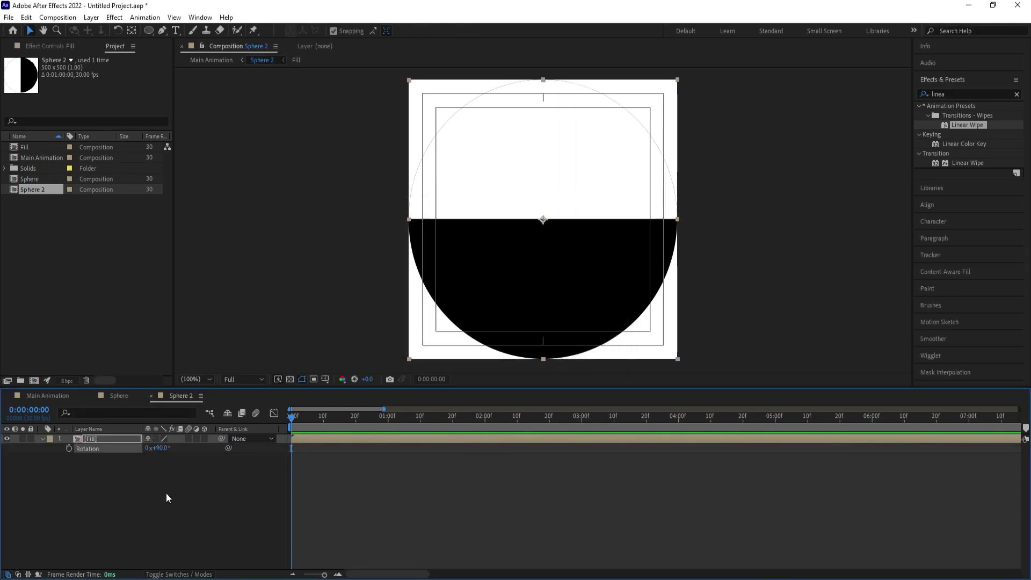
# Return to the Main Animation composition and reveal the Sphere 2 layer's rotation property
pyautogui.click(48, 396)
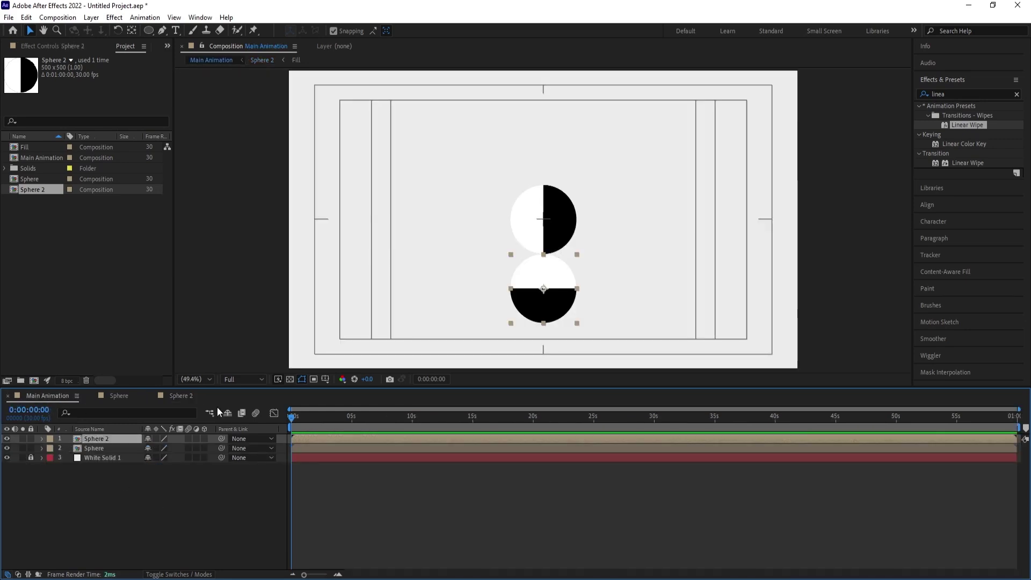
pyautogui.press('r')
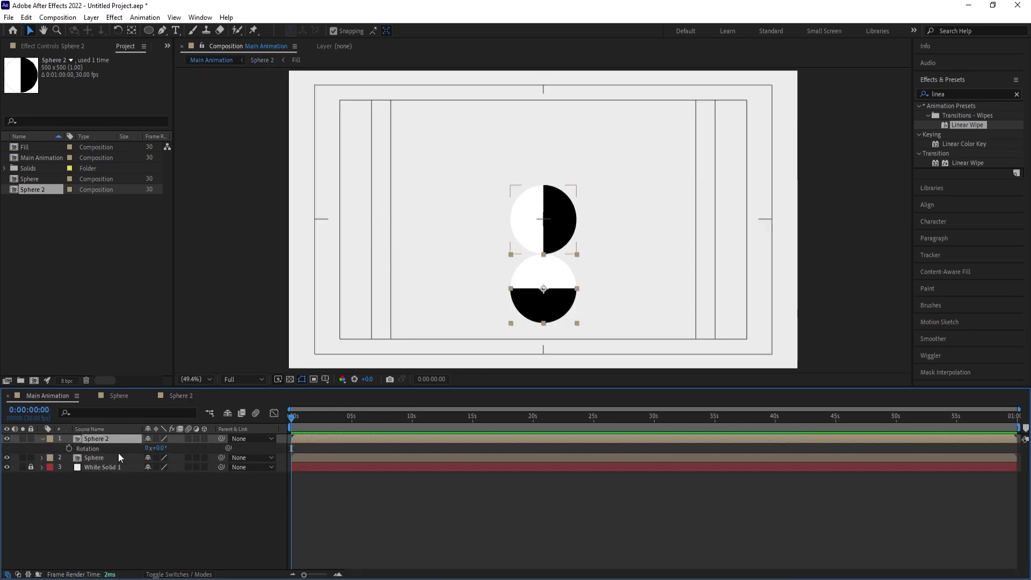
# Compare the Sphere 2 layer's rotation in Main Animation with the Fill layer's rotation inside the Sphere 2 composition
pyautogui.press('r')
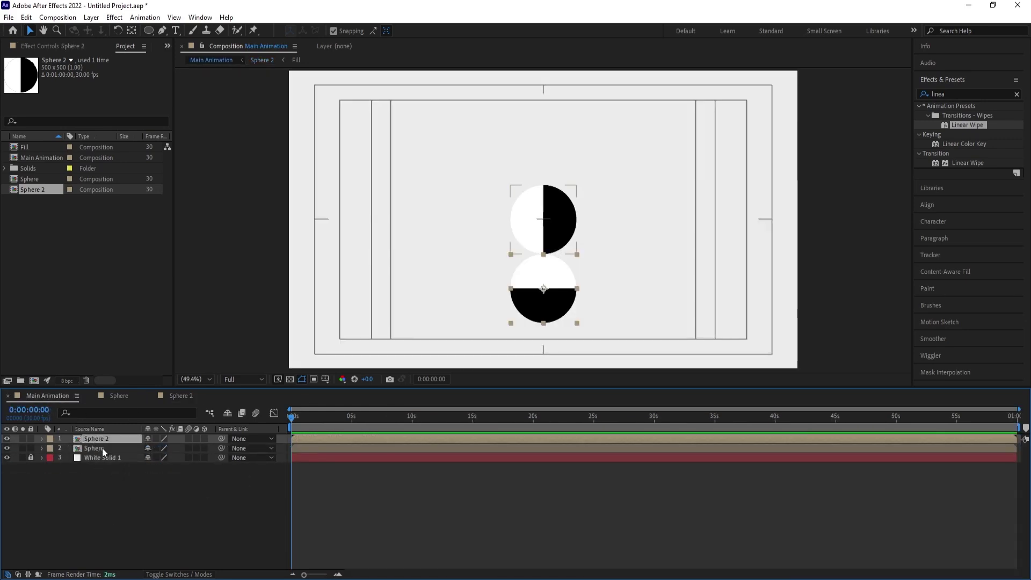
pyautogui.click(102, 450)
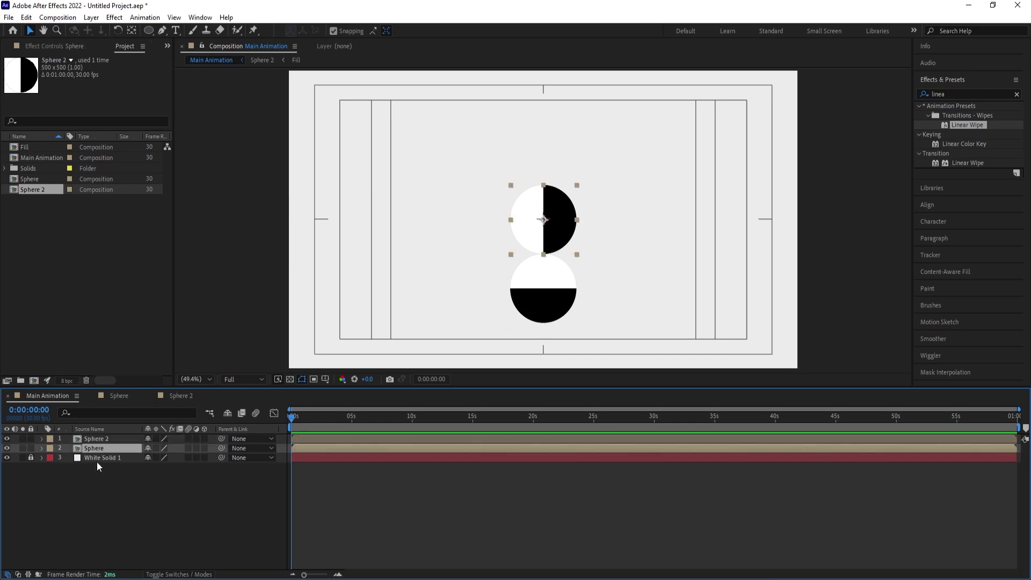
pyautogui.click(98, 473)
pyautogui.click(81, 440)
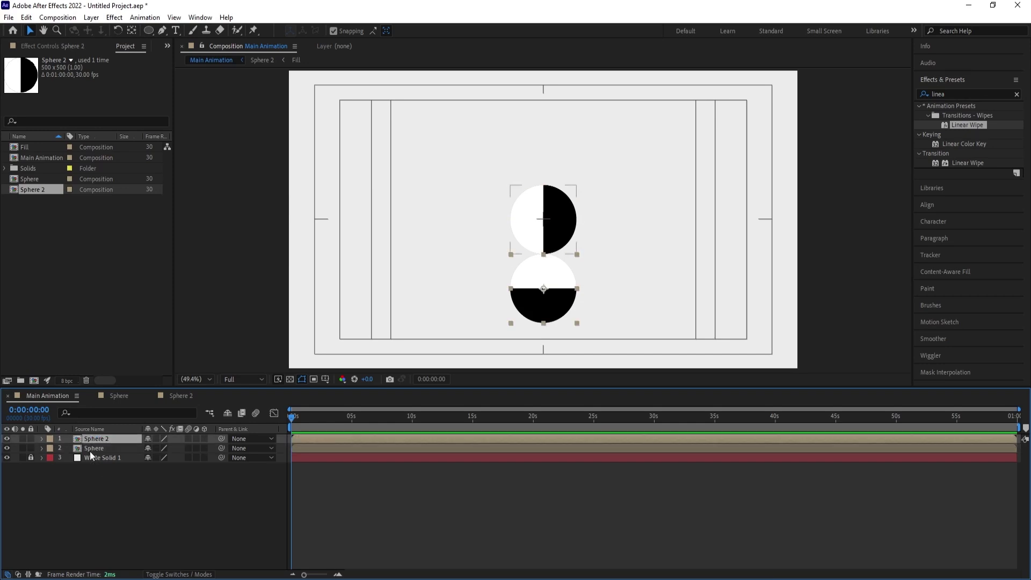
pyautogui.press('r')
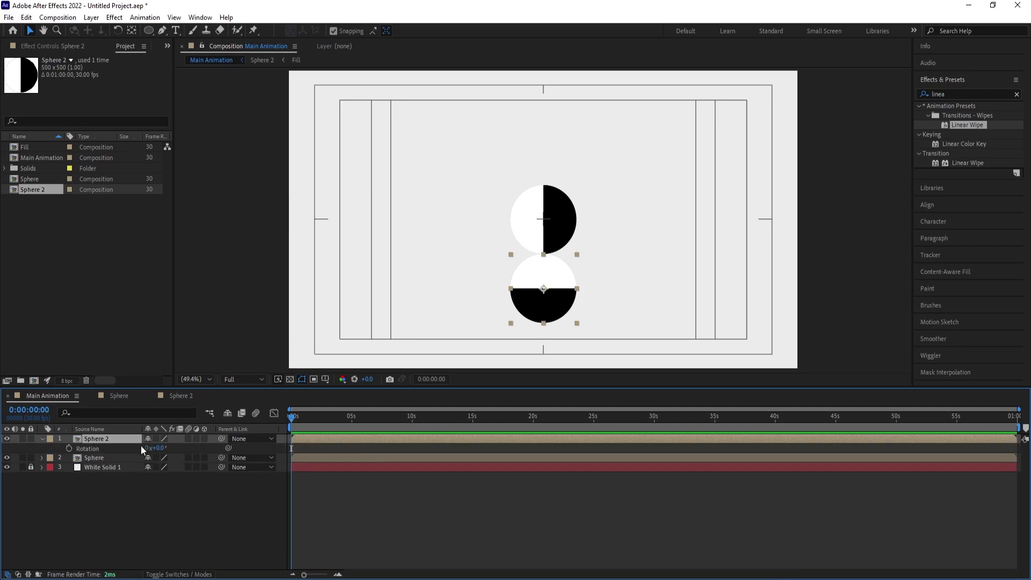
pyautogui.doubleClick(104, 438)
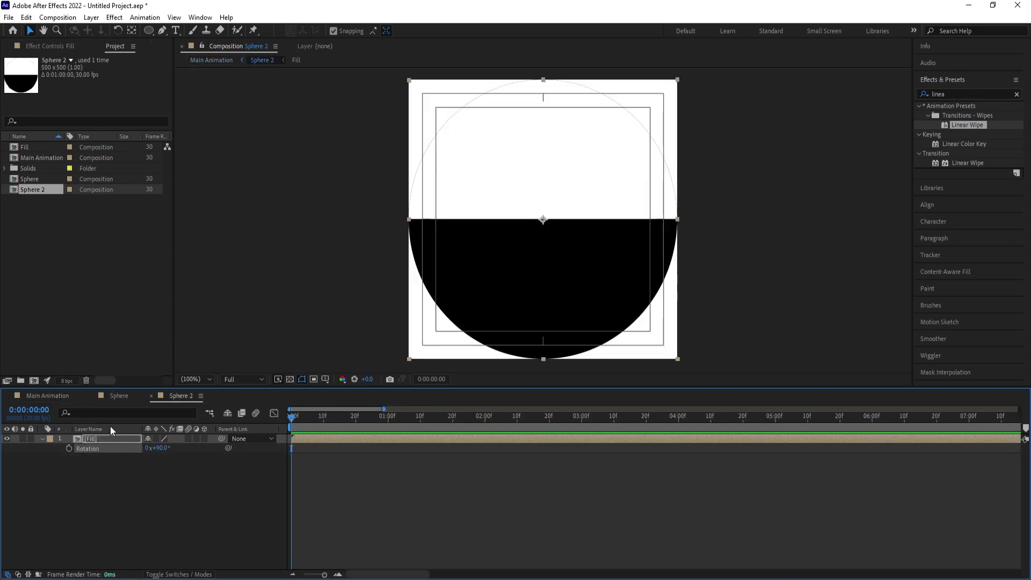
pyautogui.click(43, 396)
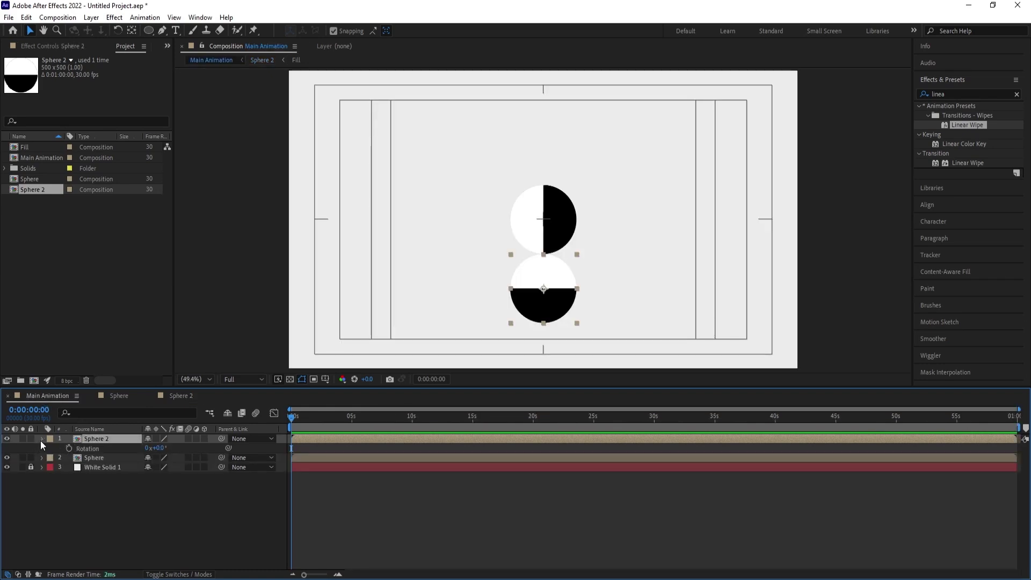
pyautogui.click(41, 439)
# Duplicate the Sphere and Sphere 2 layers together and place the copied pair directly beneath the original two spheres
pyautogui.moveTo(371, 198); pyautogui.dragTo(561, 317)
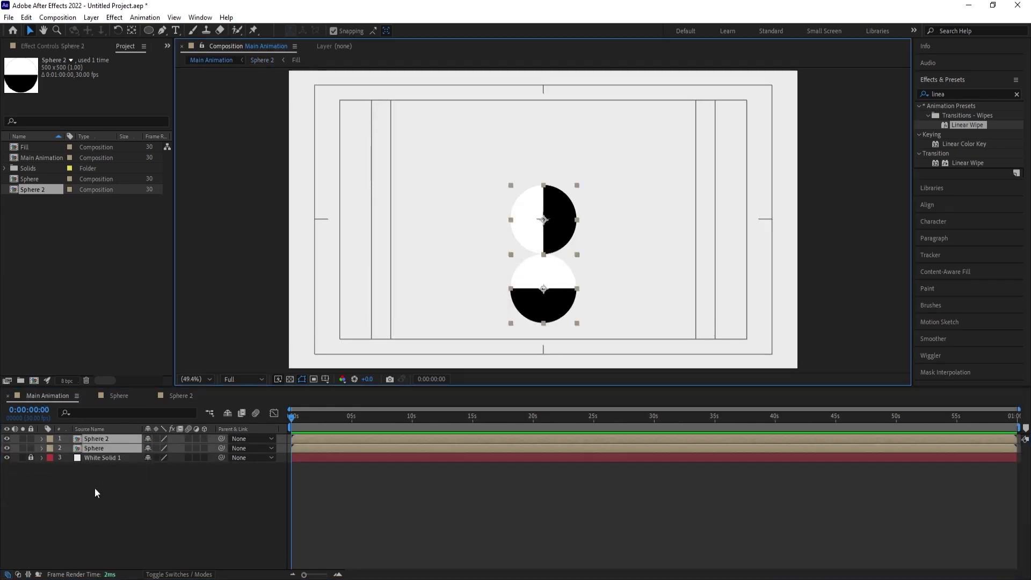
pyautogui.hotkey('ctrl', 'd')
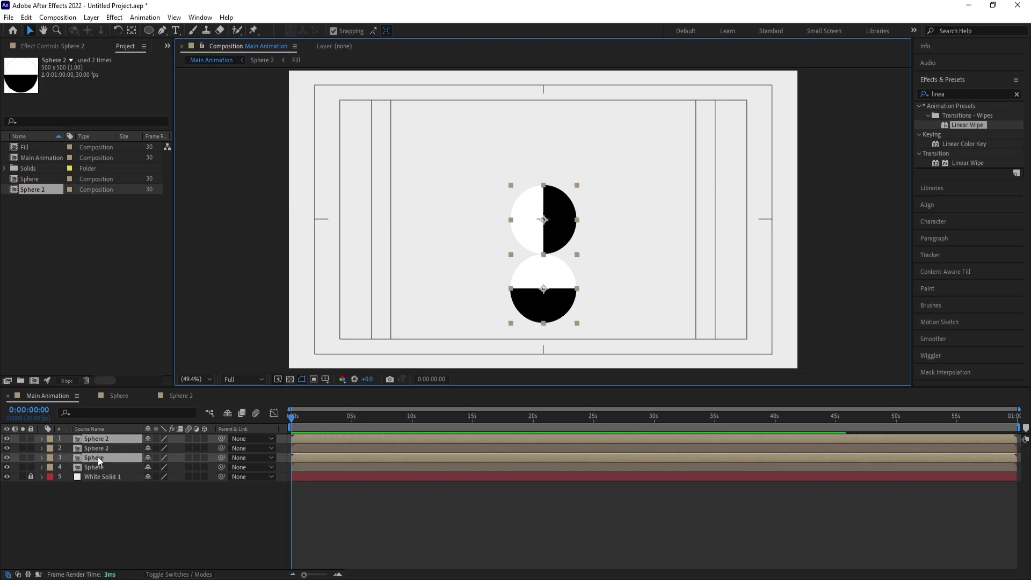
pyautogui.moveTo(539, 197); pyautogui.dragTo(539, 336)
# Duplicate the lowest sphere pair and move the new copies straight down so they extend the column below the frame
pyautogui.scroll(-4, 552, 327)
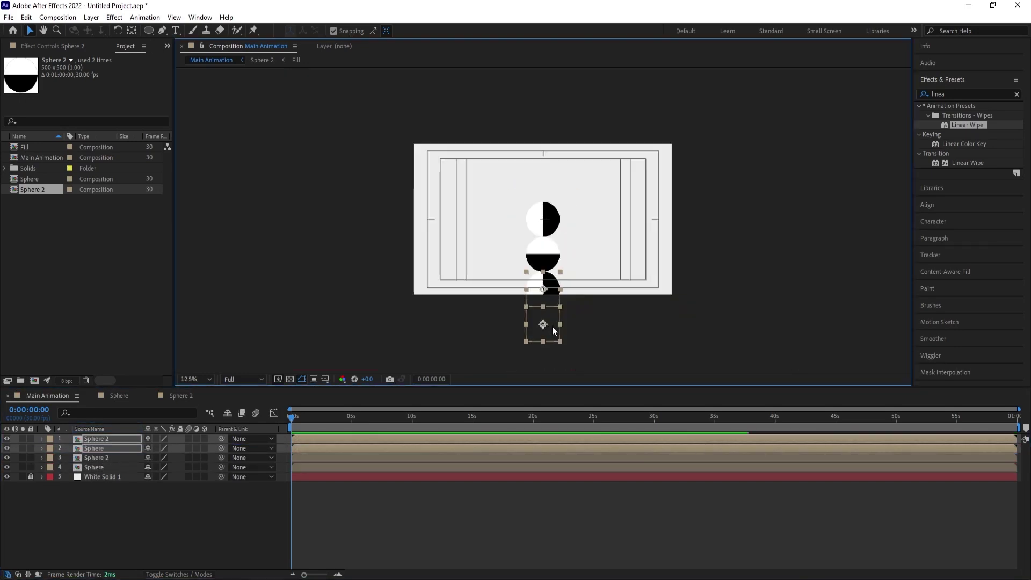
pyautogui.scroll(4, 552, 269)
pyautogui.moveTo(552, 322); pyautogui.dragTo(552, 392)
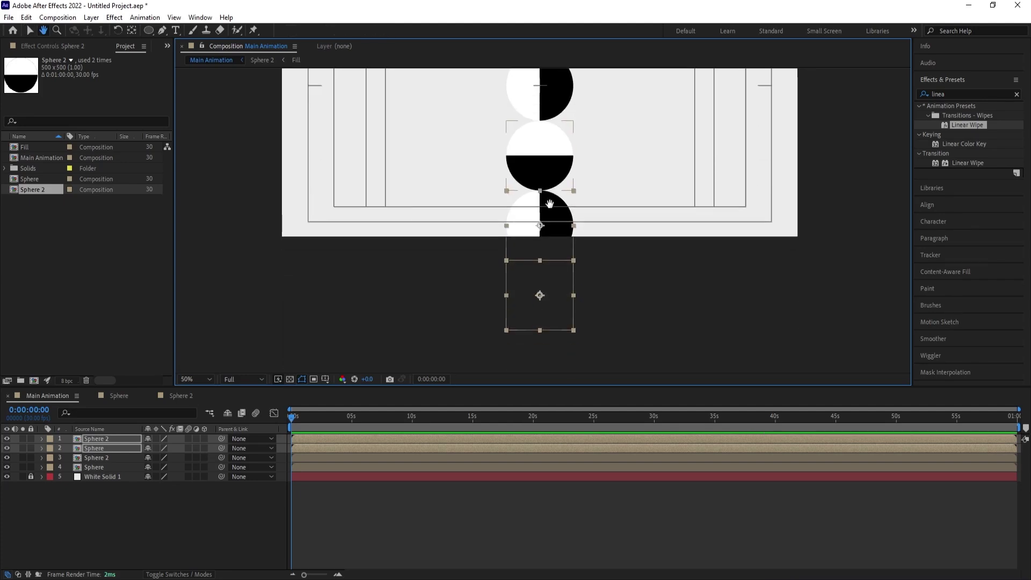
pyautogui.hotkey('ctrl', 'd')
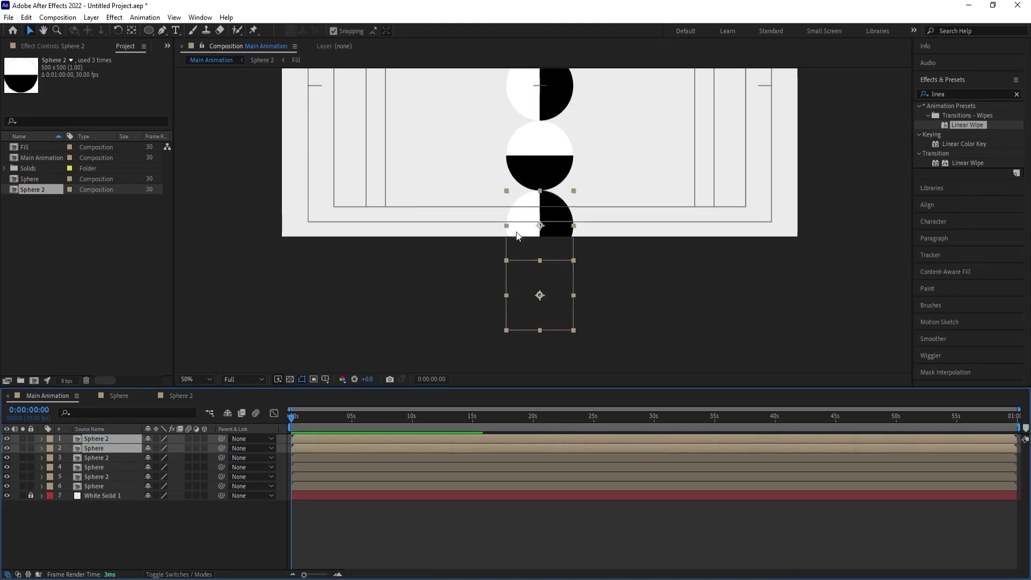
pyautogui.moveTo(541, 269); pyautogui.dragTo(544, 343)
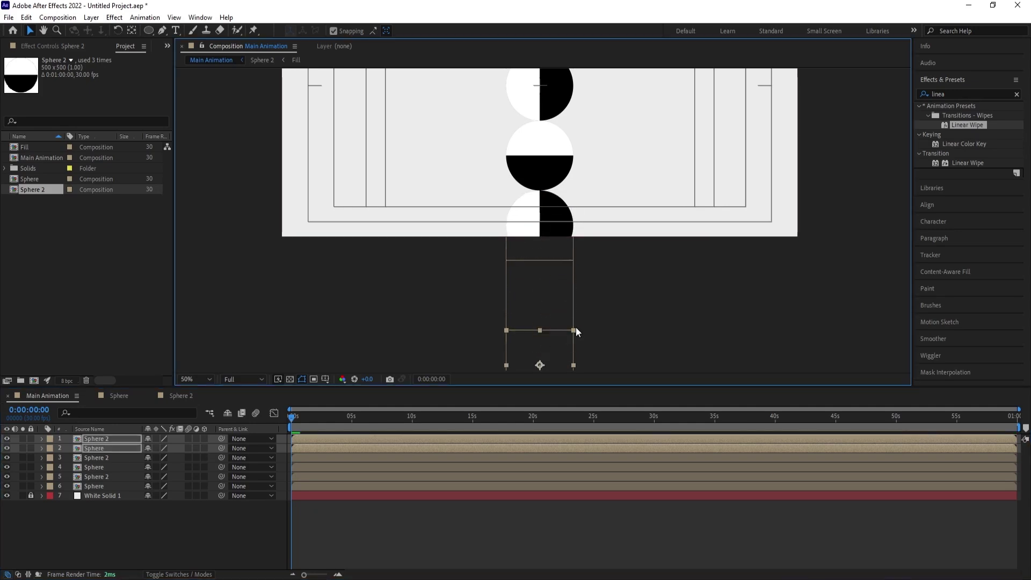
# Add a fourth Sphere and Sphere 2 pair at the lower end of the column by duplicating the third pair
pyautogui.scroll(-3, 575, 327)
pyautogui.scroll(1, 564, 320)
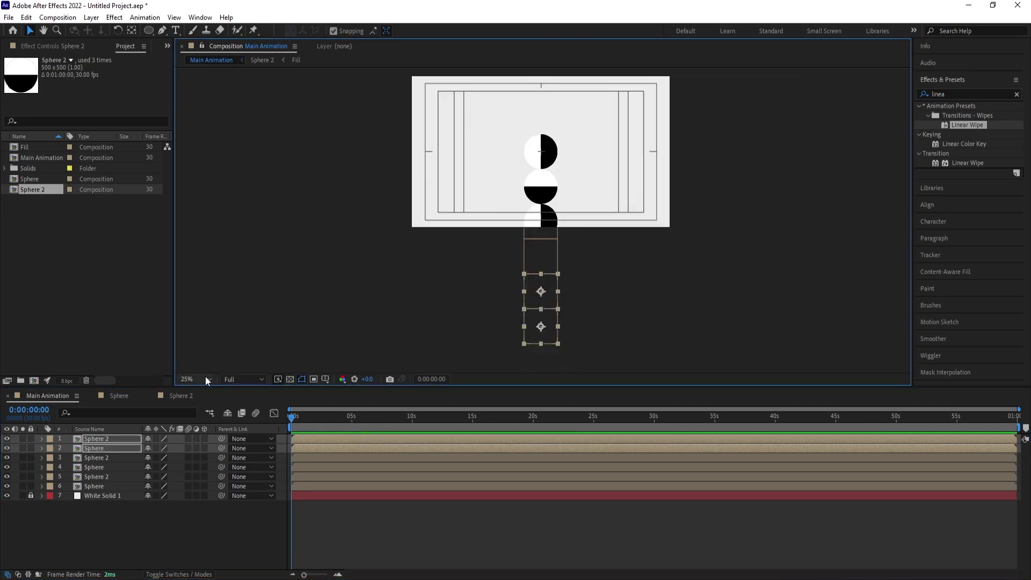
pyautogui.hotkey('ctrl', 'd')
pyautogui.moveTo(95, 460); pyautogui.dragTo(87, 447)
pyautogui.moveTo(551, 282); pyautogui.dragTo(558, 359)
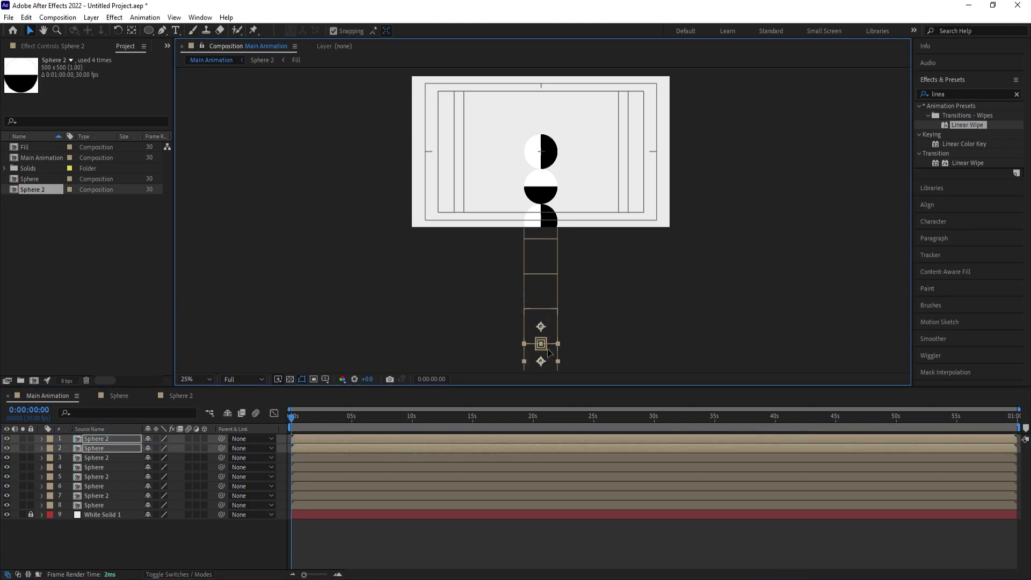
# Separate the Position dimensions of the original Sphere layer at the composition's centre
pyautogui.scroll(-1, 559, 355)
pyautogui.click(209, 378)
pyautogui.click(188, 181)
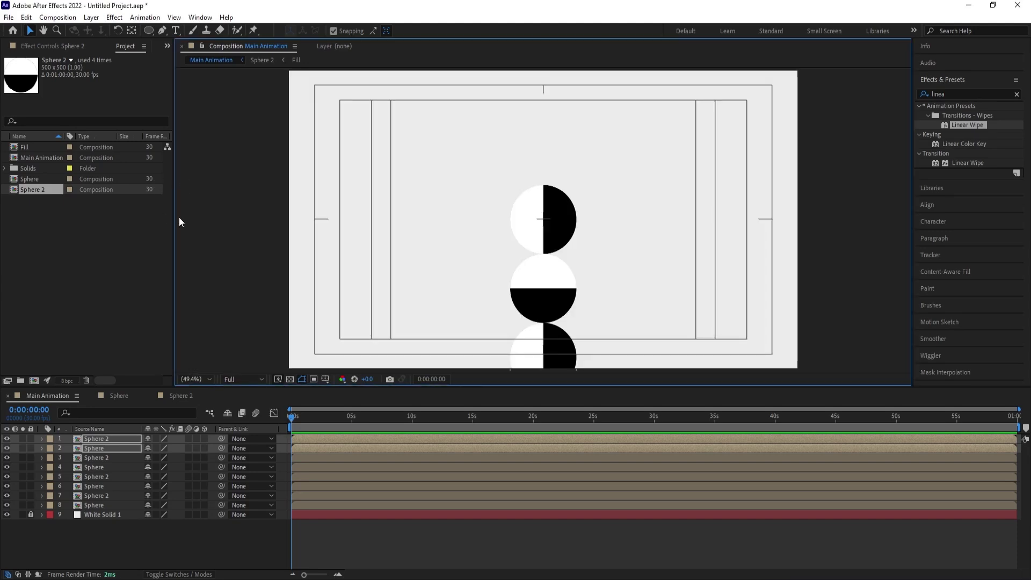
pyautogui.click(543, 218)
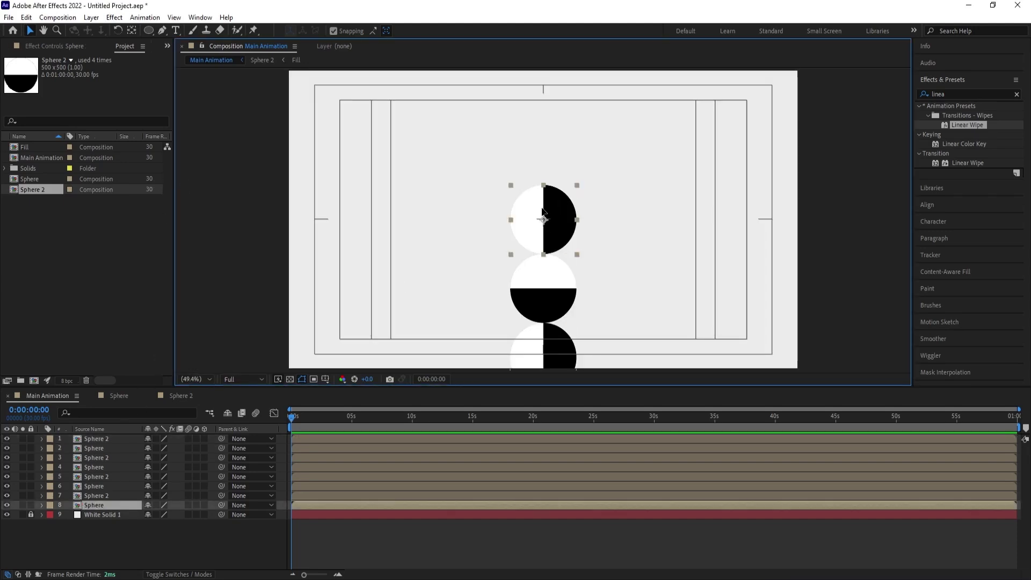
pyautogui.press('p')
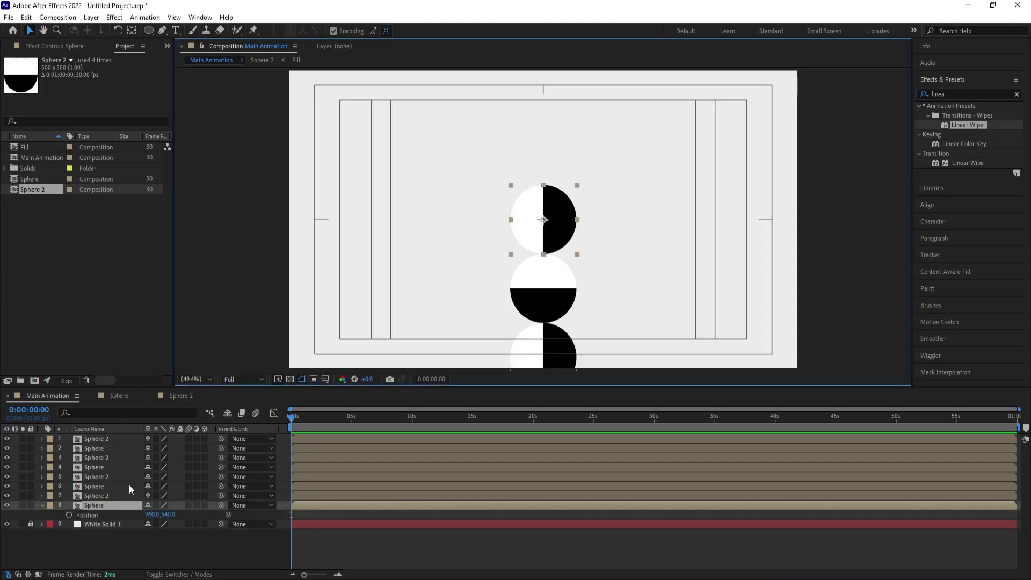
pyautogui.rightClick(99, 514)
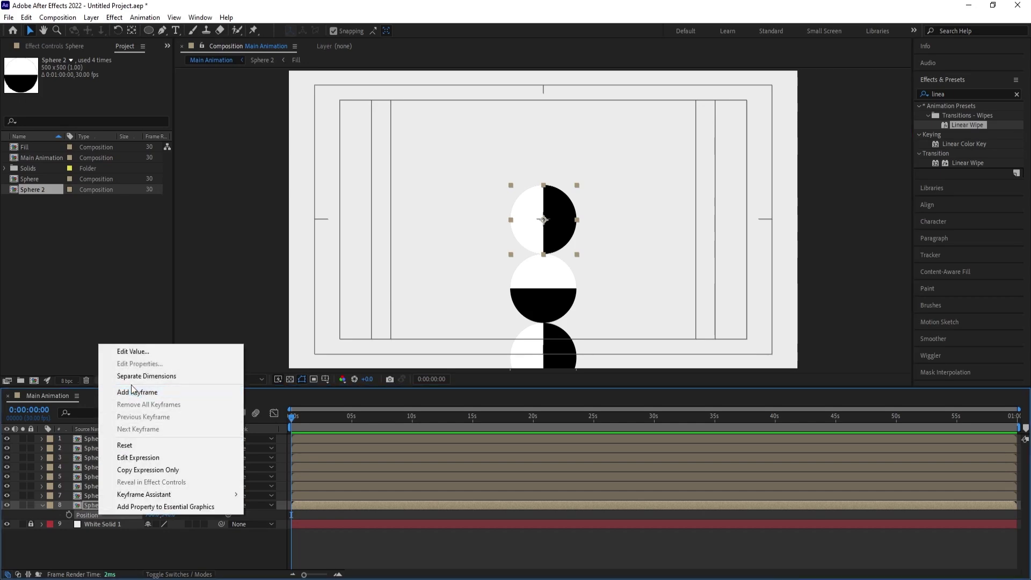
pyautogui.click(161, 377)
# Add X Position and Y Position keyframes to the centre Sphere layer at 0:00:00:00
pyautogui.press('=')
pyautogui.press('=')
pyautogui.press('=')
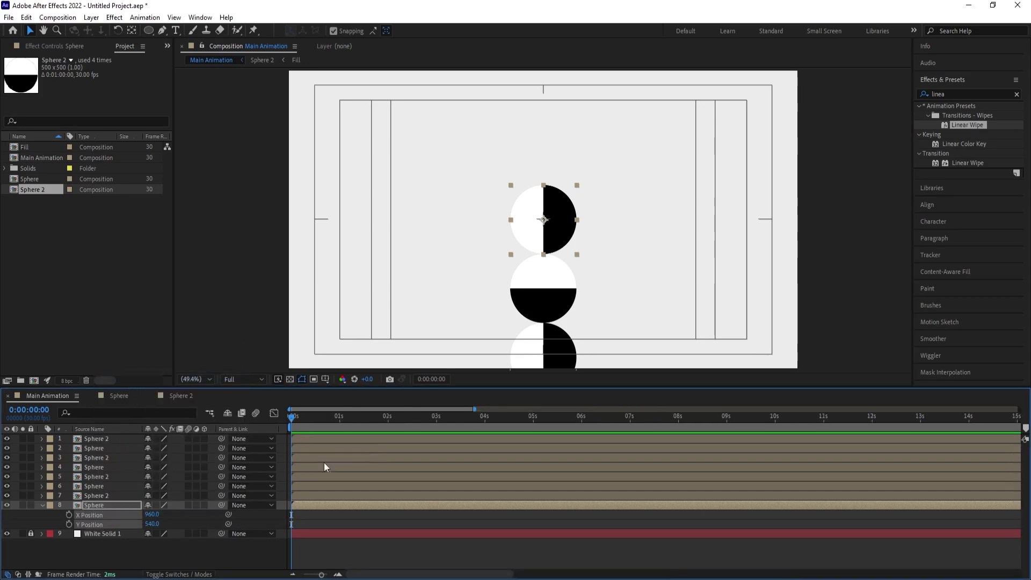
pyautogui.click(68, 514)
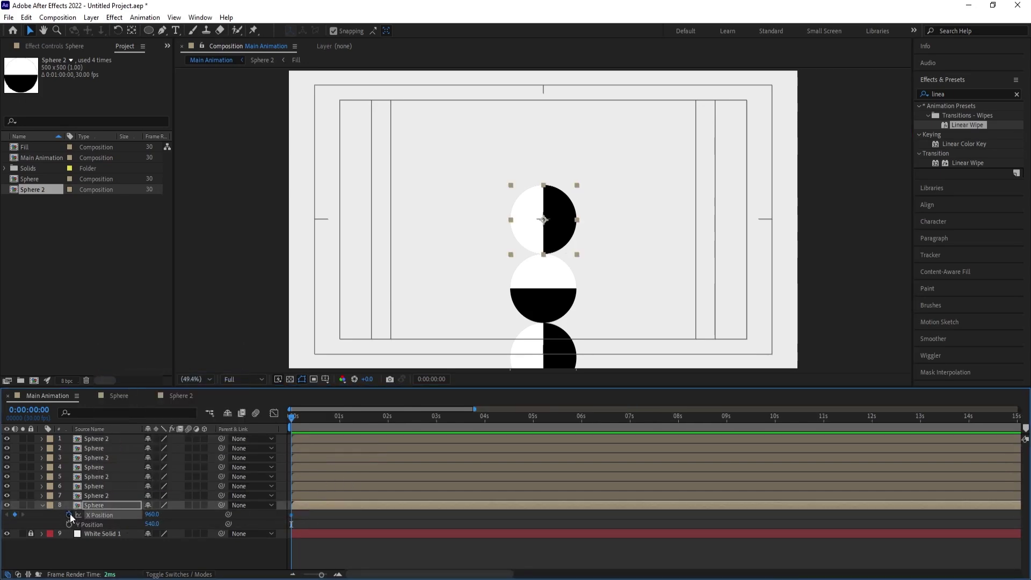
pyautogui.click(69, 524)
# At 0:00:01:20, move the centre Sphere out below the frame to X Position 1698 and Y Position 1644
pyautogui.press('=')
pyautogui.moveTo(397, 420); pyautogui.dragTo(452, 424)
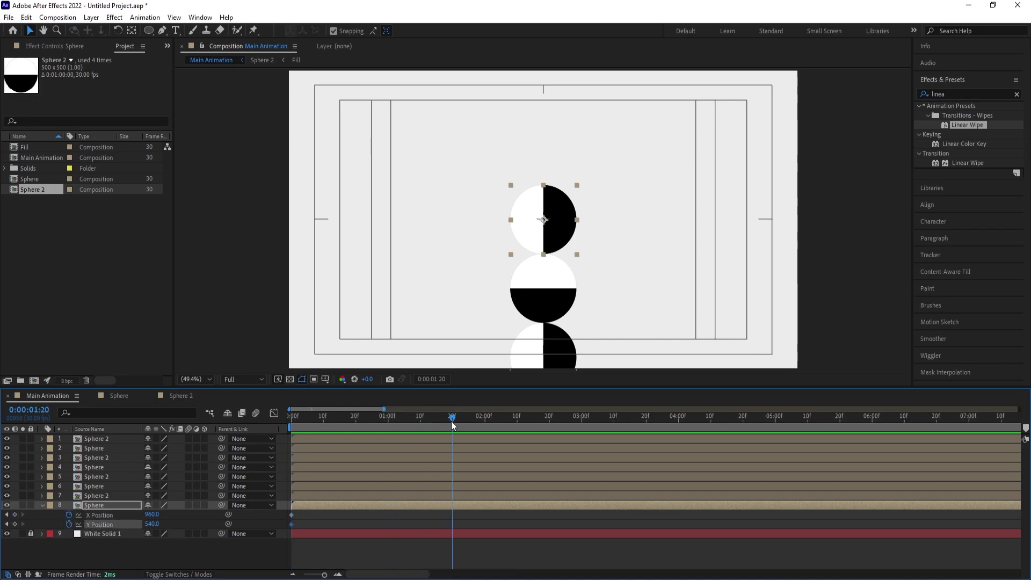
pyautogui.moveTo(152, 514); pyautogui.dragTo(507, 465)
pyautogui.scroll(-2, 689, 223)
pyautogui.moveTo(641, 226); pyautogui.dragTo(640, 377)
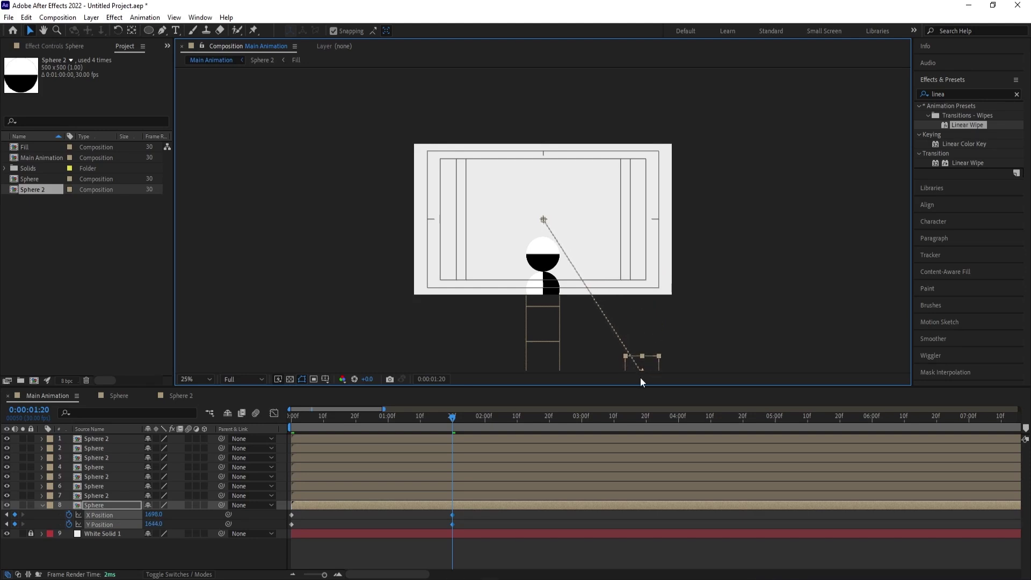
# At 0:00:00:20, raise the moving Sphere vertically to about Y Position 180.6 to form the peak of its jump
pyautogui.click(356, 417)
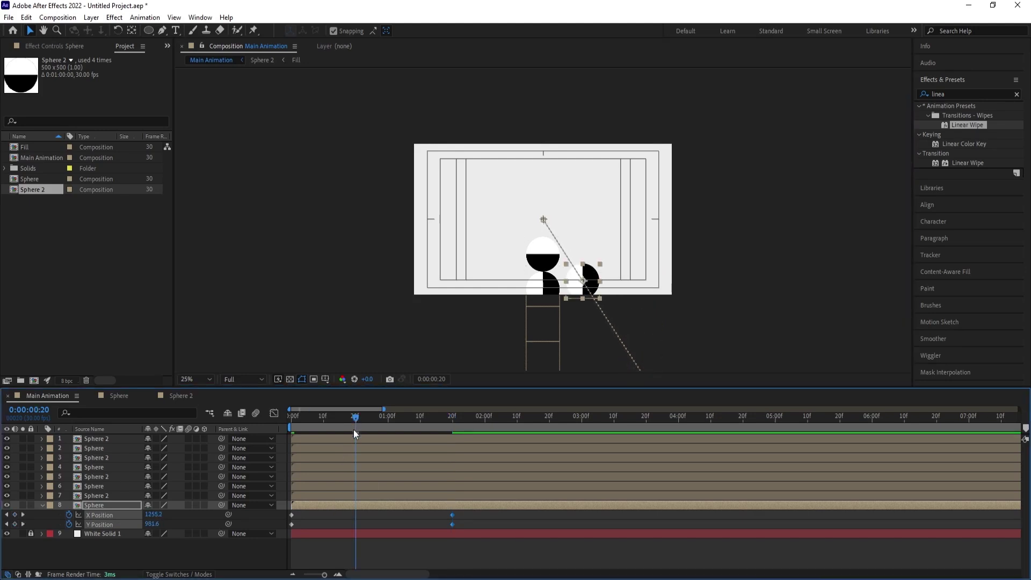
pyautogui.click(346, 518)
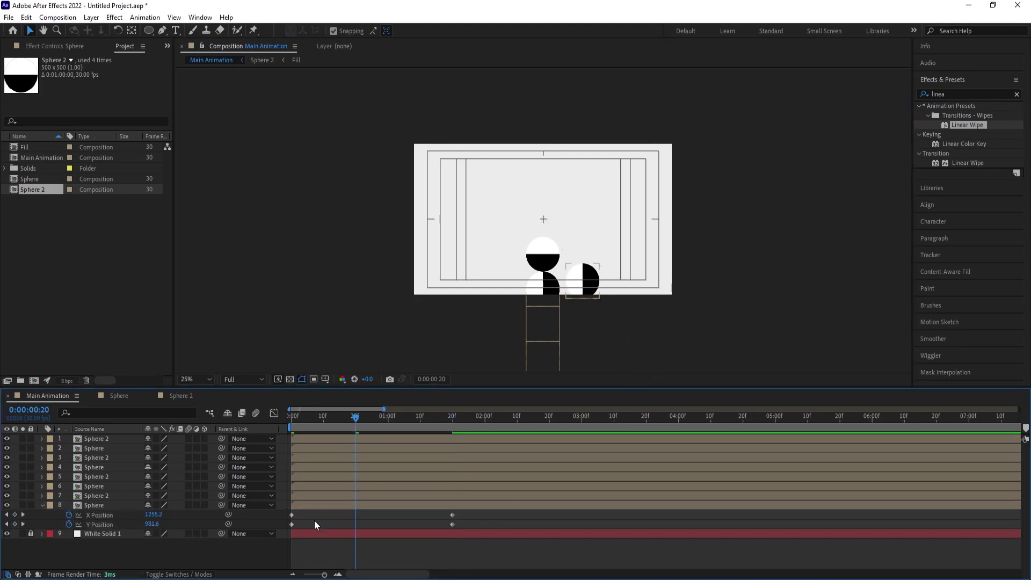
pyautogui.click(148, 521)
pyautogui.moveTo(591, 296); pyautogui.dragTo(574, 176)
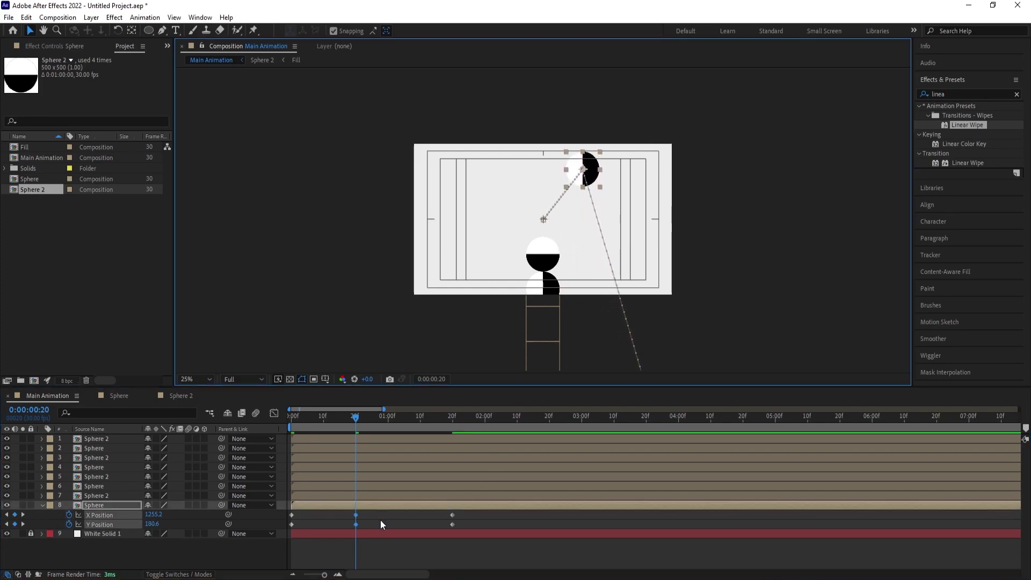
# Delete the Sphere's middle X Position keyframe at 0:00:00:20
pyautogui.click(376, 516)
pyautogui.click(355, 514)
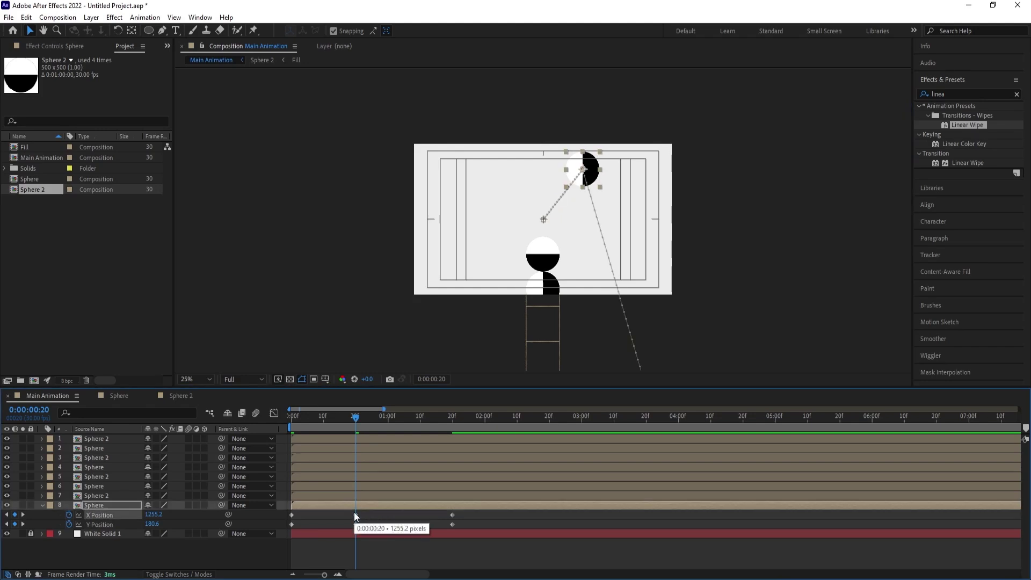
pyautogui.press('Delete')
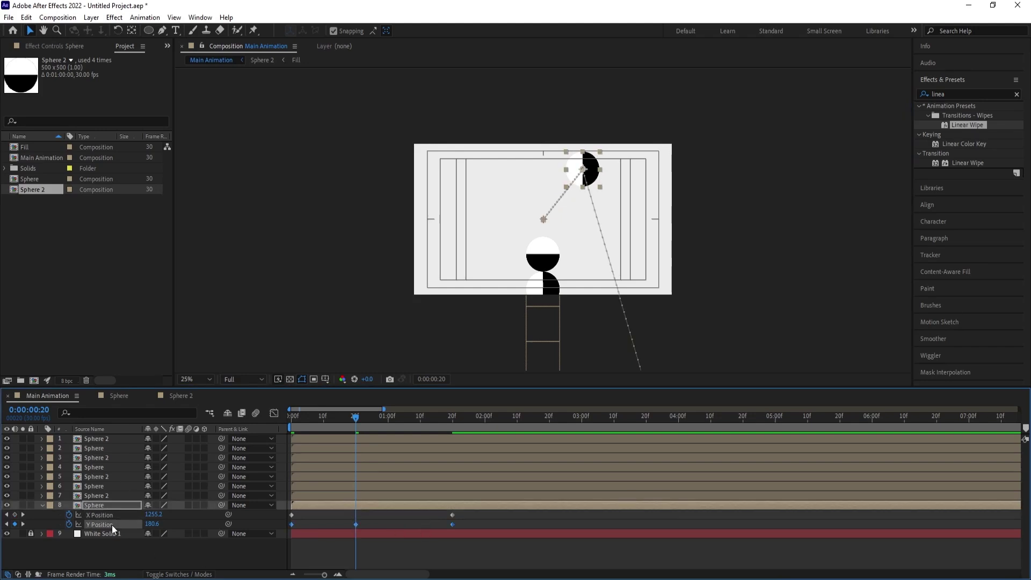
# Apply Easy Ease to all Y Position keyframes and shape their speed graph for a fast launch, slow peak and fast fall
pyautogui.press('F9')
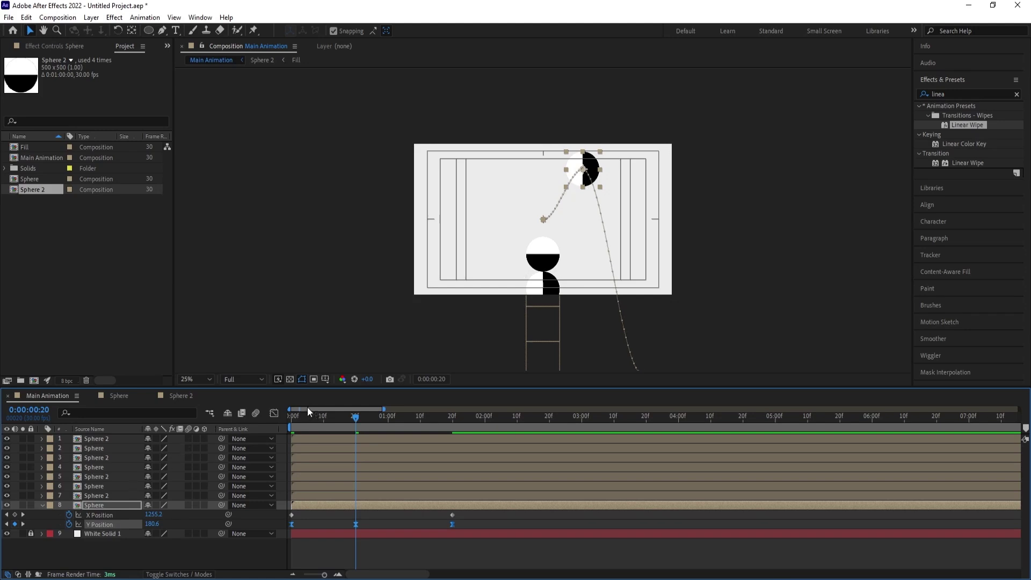
pyautogui.click(273, 413)
pyautogui.moveTo(334, 492); pyautogui.dragTo(324, 517)
pyautogui.moveTo(371, 493); pyautogui.dragTo(434, 483)
pyautogui.hotkey('ctrl', 'z')
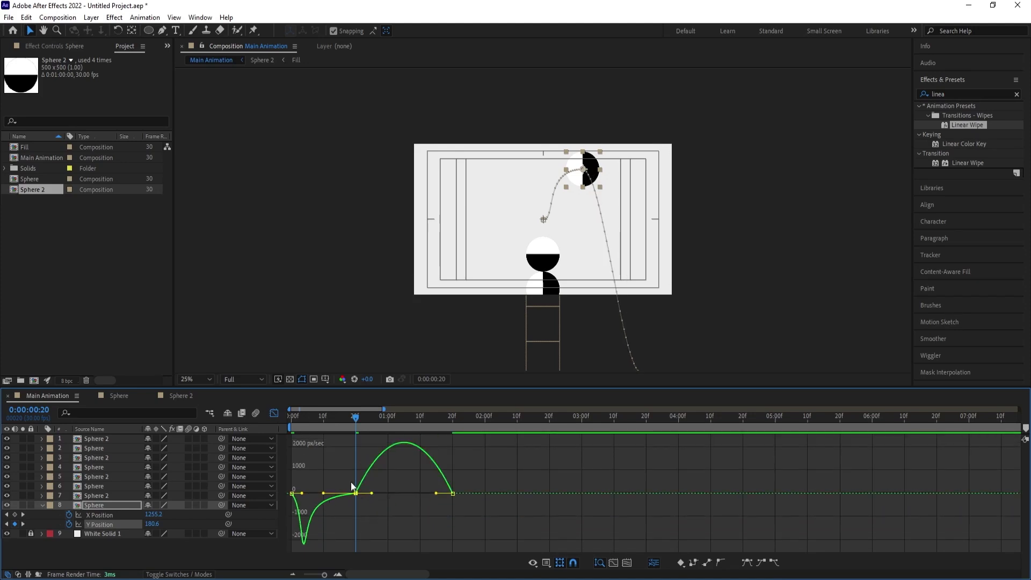
pyautogui.moveTo(371, 494); pyautogui.dragTo(428, 495)
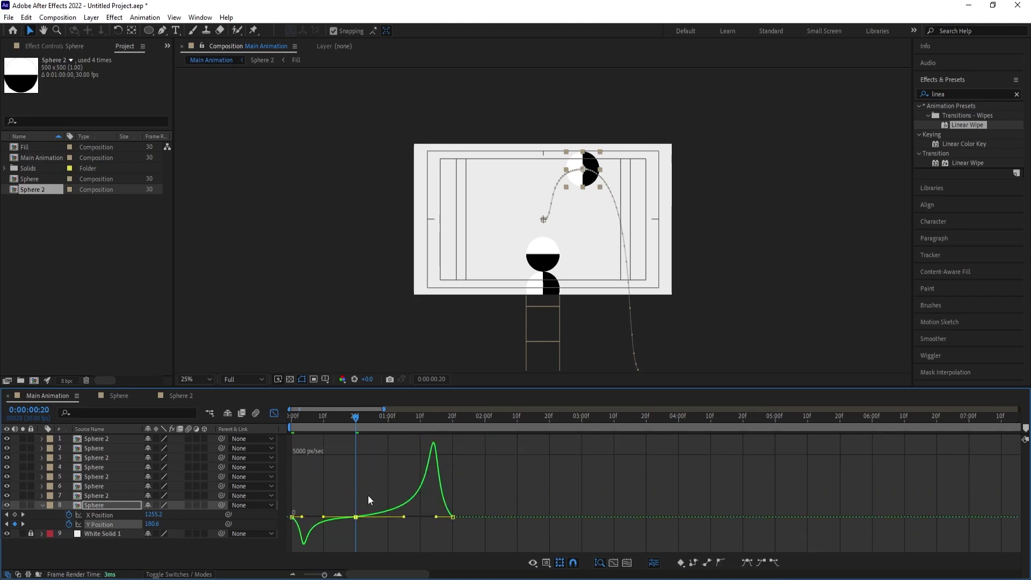
pyautogui.moveTo(301, 517); pyautogui.dragTo(295, 516)
pyautogui.moveTo(500, 489); pyautogui.dragTo(445, 517)
# Close the speed graph and preview the Sphere's jump arc from the start of the composition
pyautogui.press('Home')
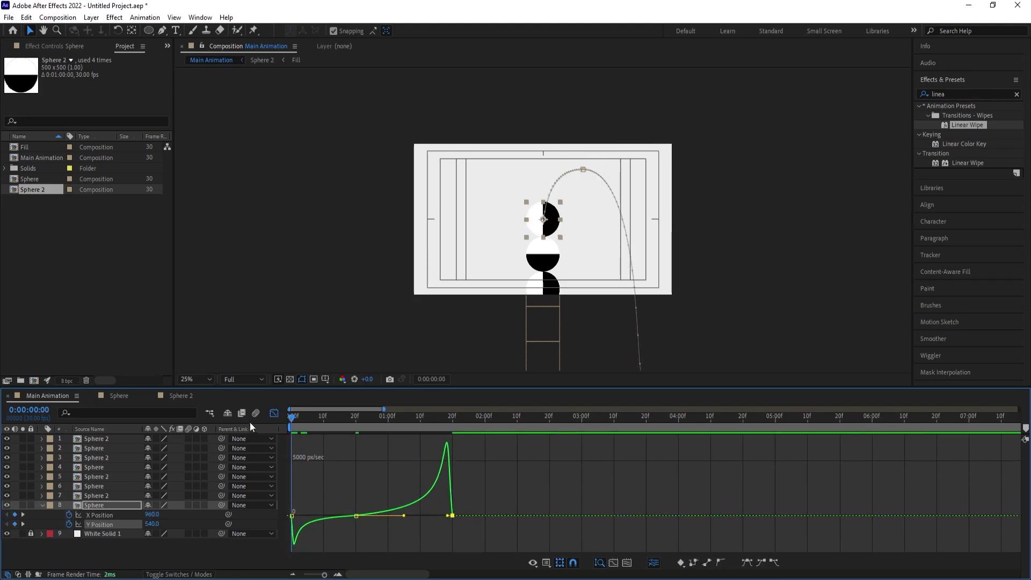
pyautogui.click(274, 412)
pyautogui.press('space')
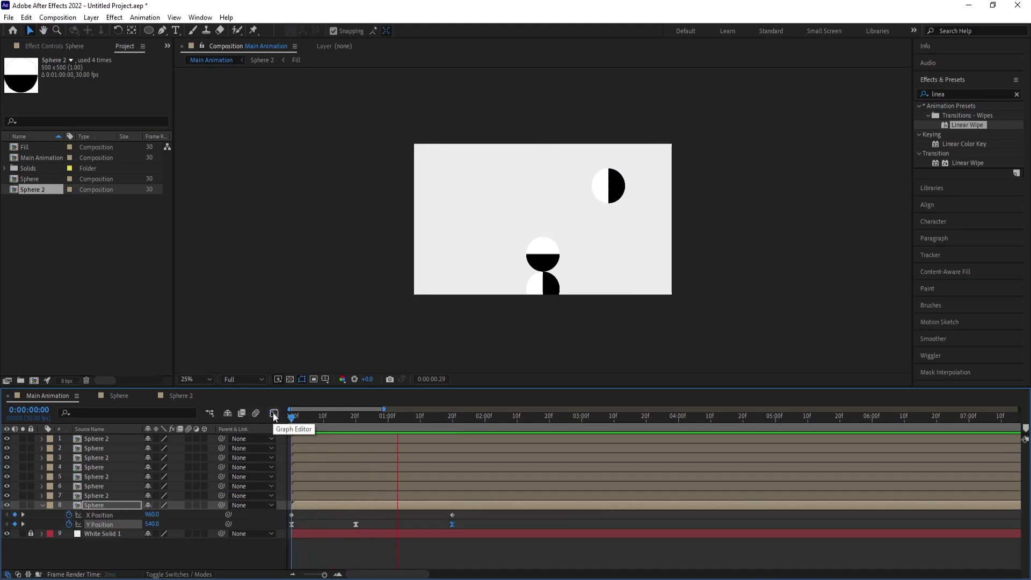
pyautogui.press('space')
pyautogui.press('Home')
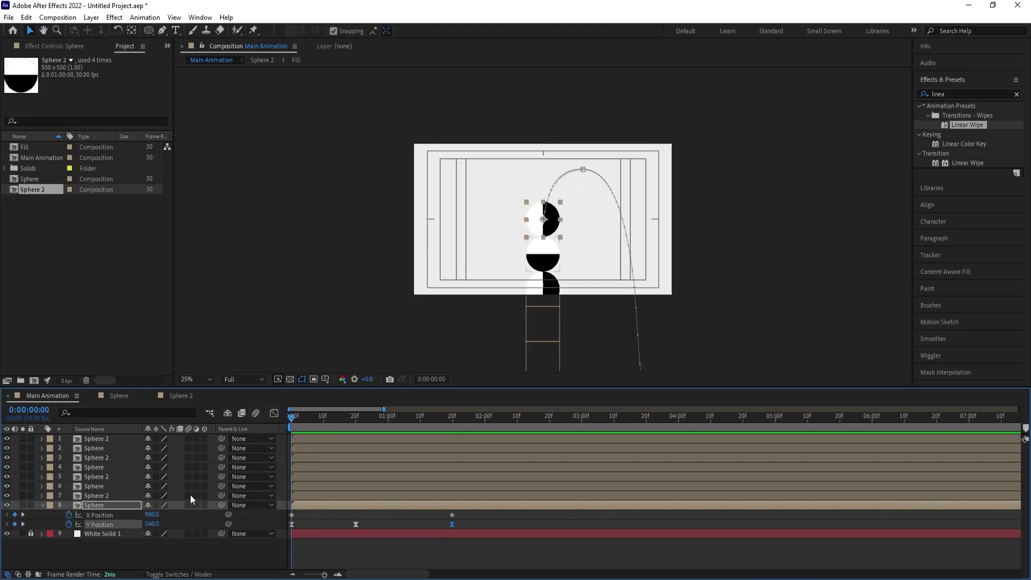
# Keyframe the top Sphere's Rotation from 0 at the start to 3 full turns at 0:00:01:20 and preview the spin
pyautogui.press('r')
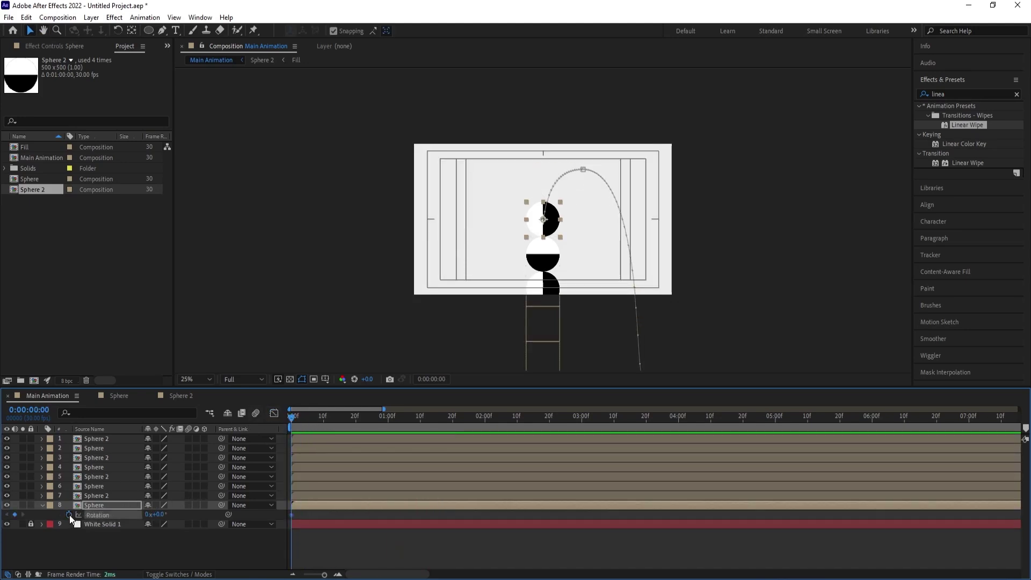
pyautogui.hotkey('shift', 'p')
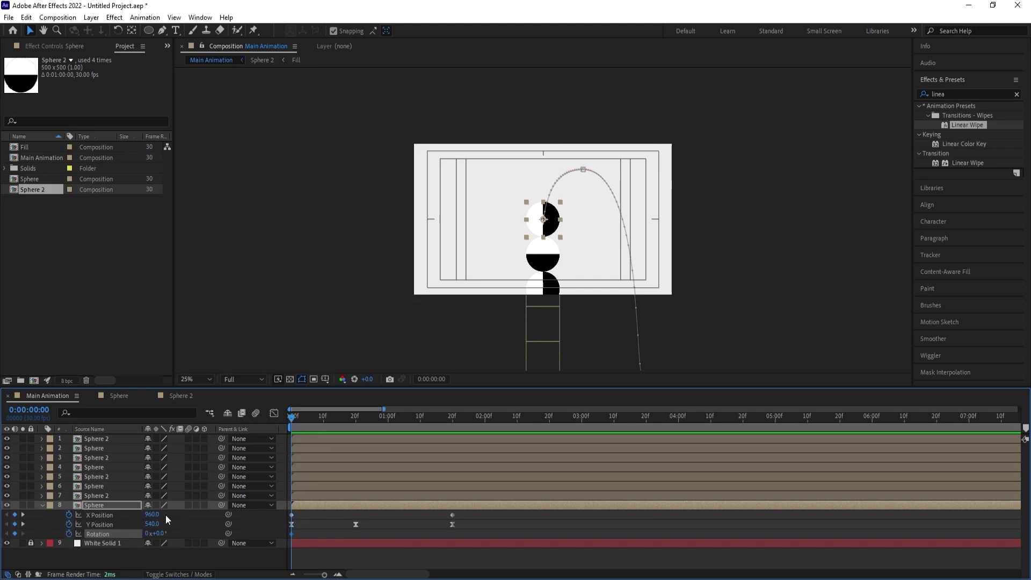
pyautogui.press('k')
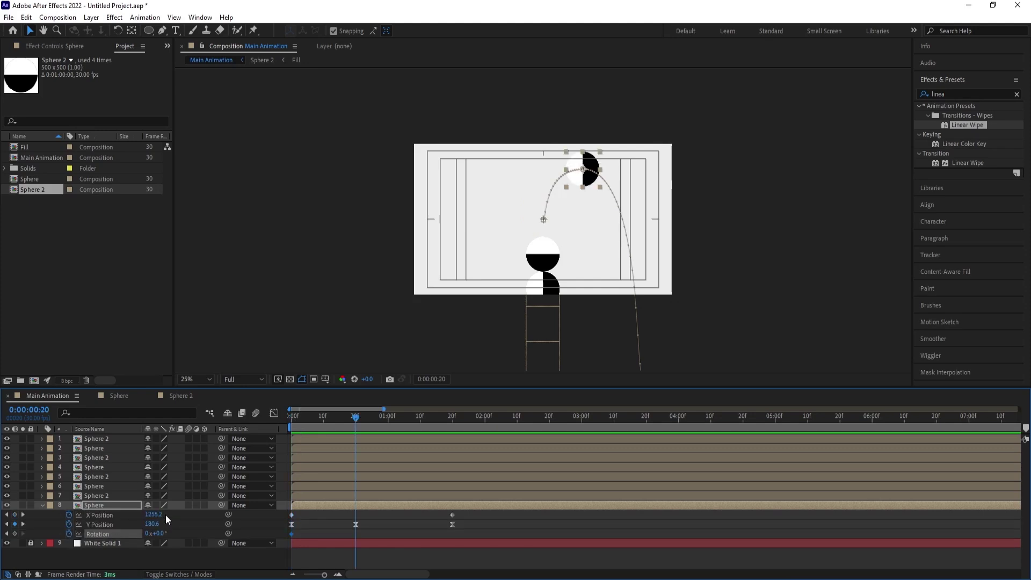
pyautogui.press('k')
pyautogui.click(146, 533)
pyautogui.write('3')
pyautogui.press('Return')
pyautogui.press('Home')
pyautogui.press('space')
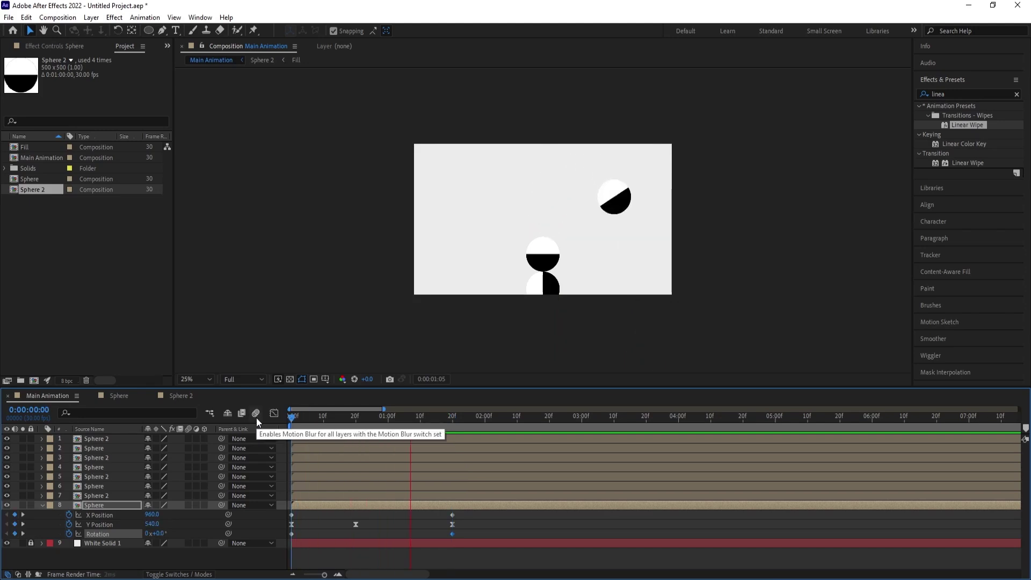
pyautogui.press('space')
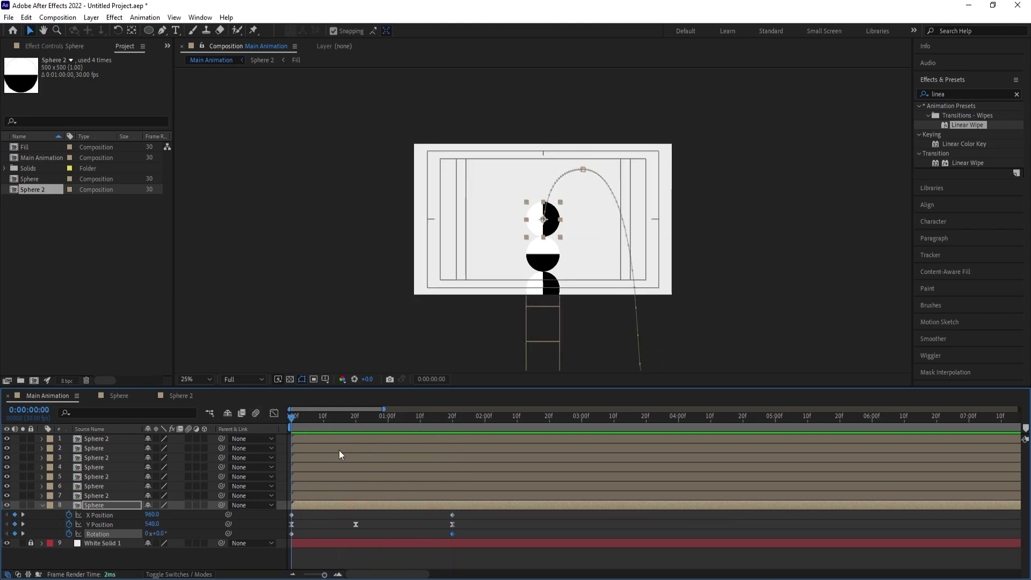
# Separate the Position dimensions of the layer 7 Sphere 2 into X Position and Y Position
pyautogui.click(108, 495)
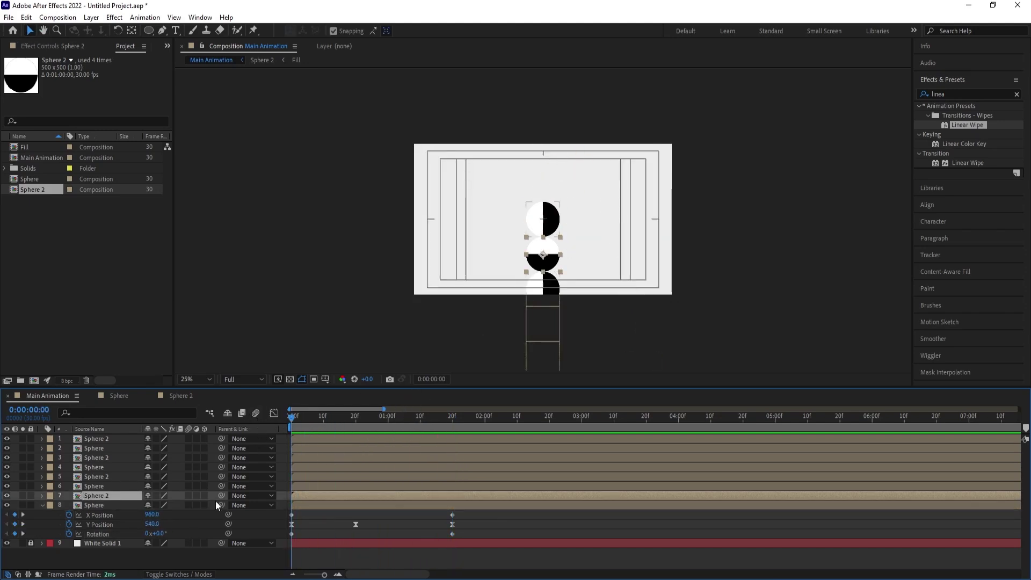
pyautogui.moveTo(313, 423); pyautogui.dragTo(231, 432)
pyautogui.press('p')
pyautogui.rightClick(101, 506)
pyautogui.click(137, 372)
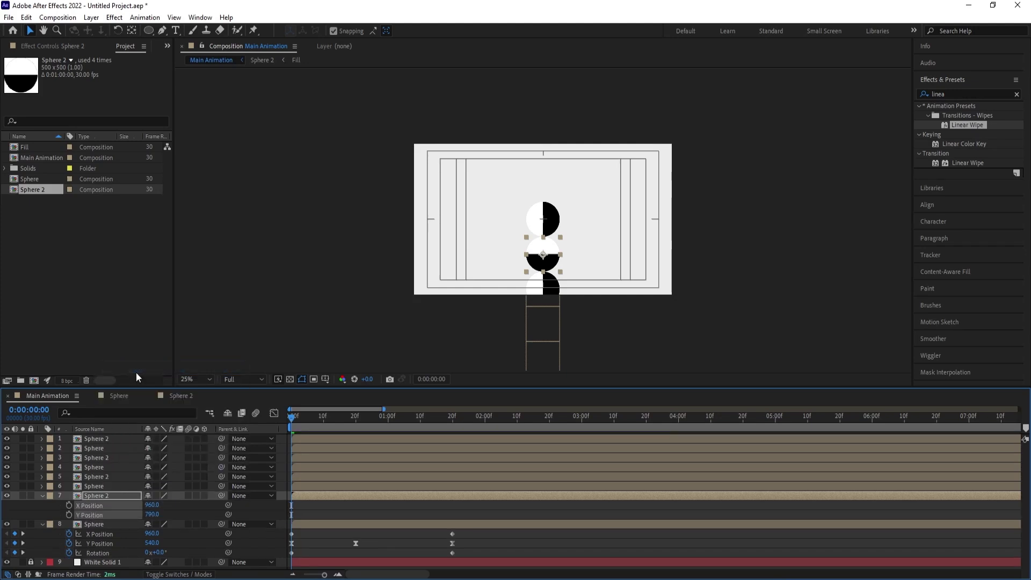
# Copy the top Sphere's X and Y Position keyframes onto the layer 7 Sphere 2 and preview the result
pyautogui.moveTo(459, 531); pyautogui.dragTo(272, 548)
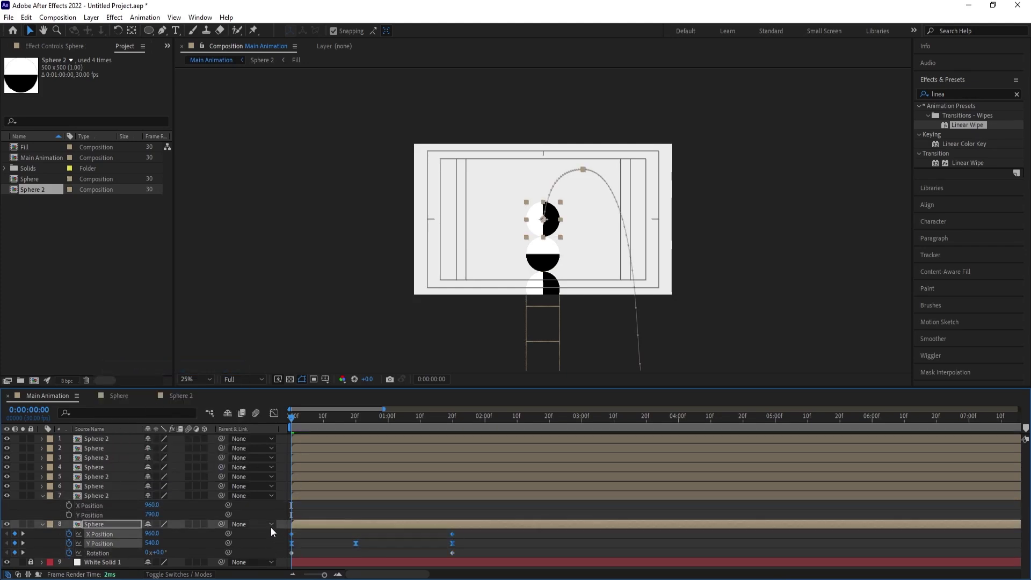
pyautogui.click(111, 495)
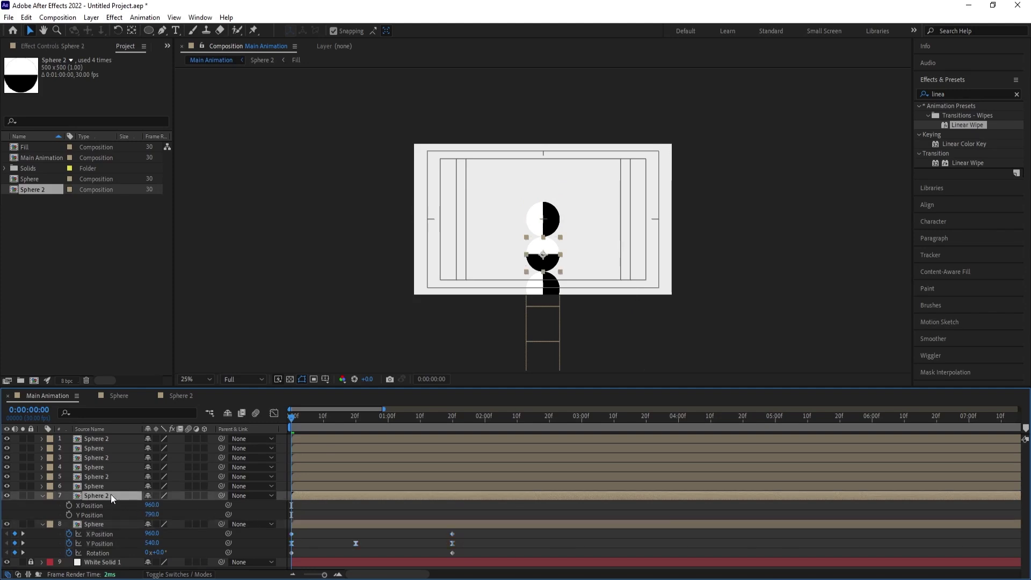
pyautogui.hotkey('ctrl', 'v')
pyautogui.press('space')
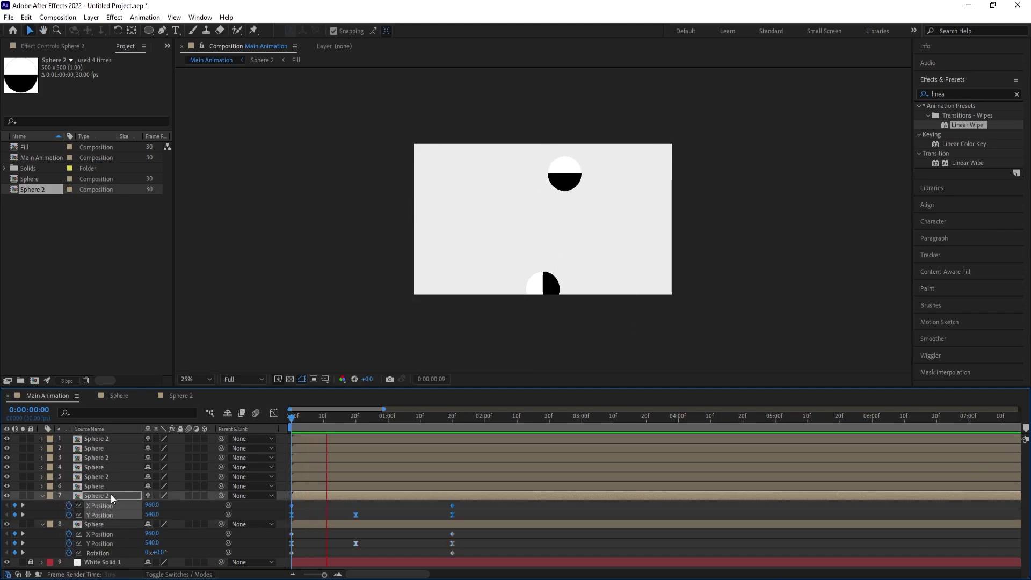
pyautogui.press('space')
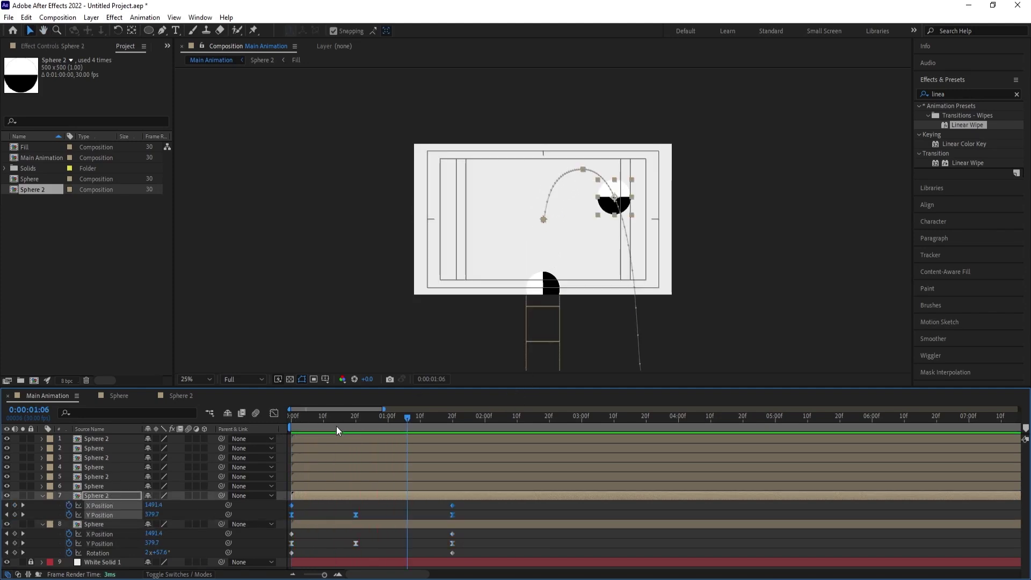
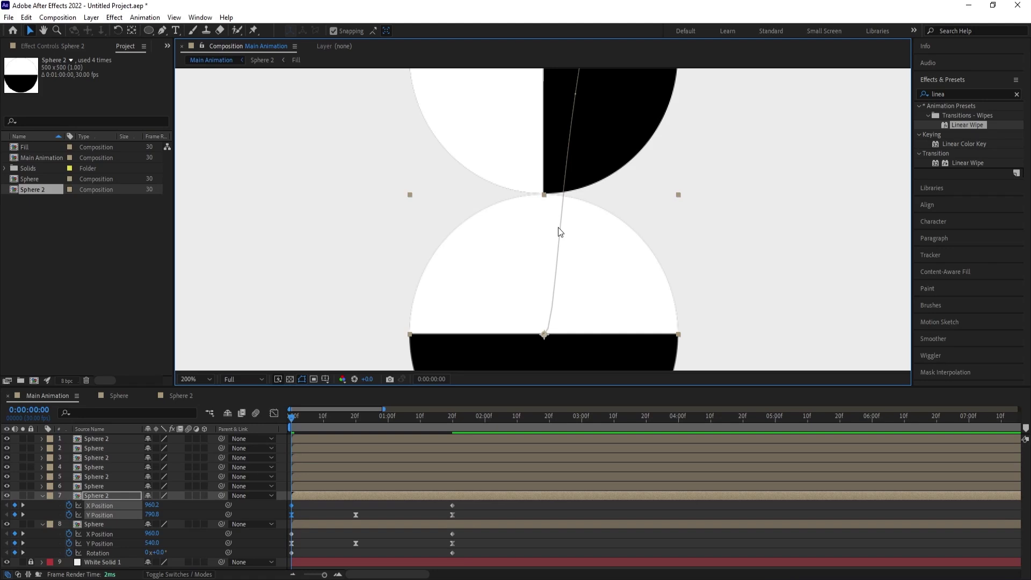
# Align the layer 7 Sphere 2 beneath the top Sphere at the first frame with X Position 960 and preview its jump
pyautogui.press('Left')
pyautogui.click(179, 534)
pyautogui.click(155, 505)
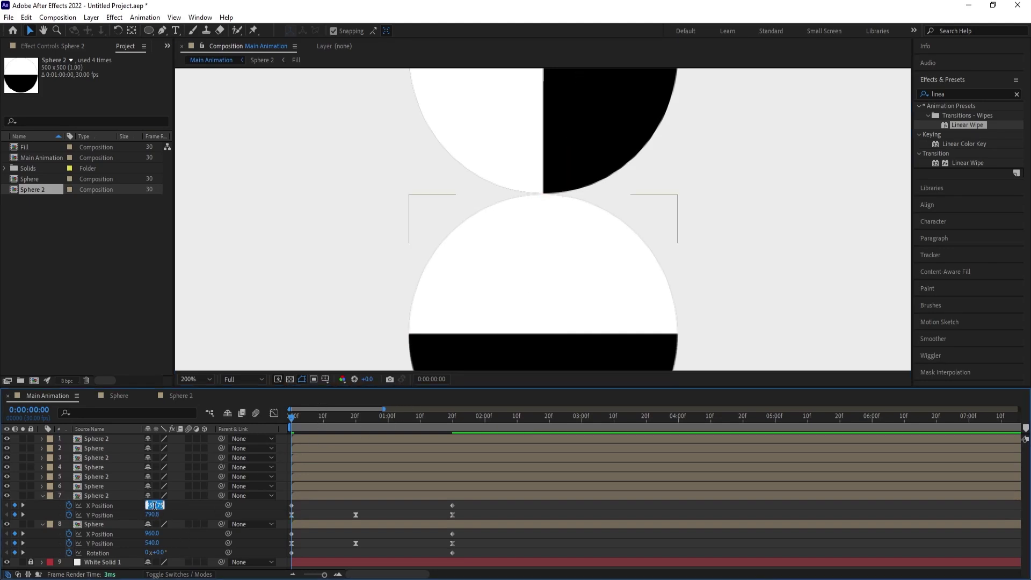
pyautogui.write('960')
pyautogui.press('Return')
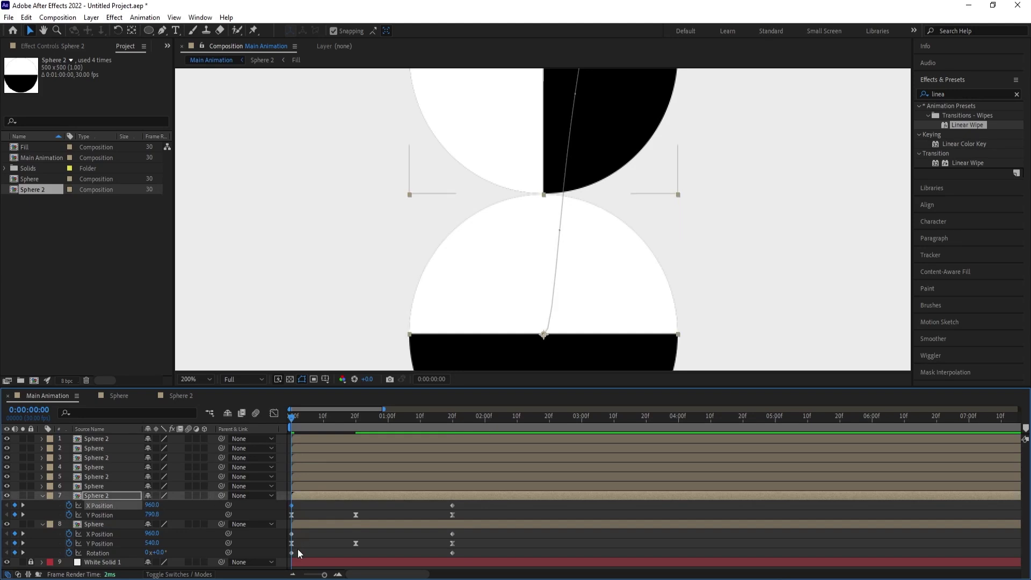
pyautogui.click(196, 376)
pyautogui.click(194, 181)
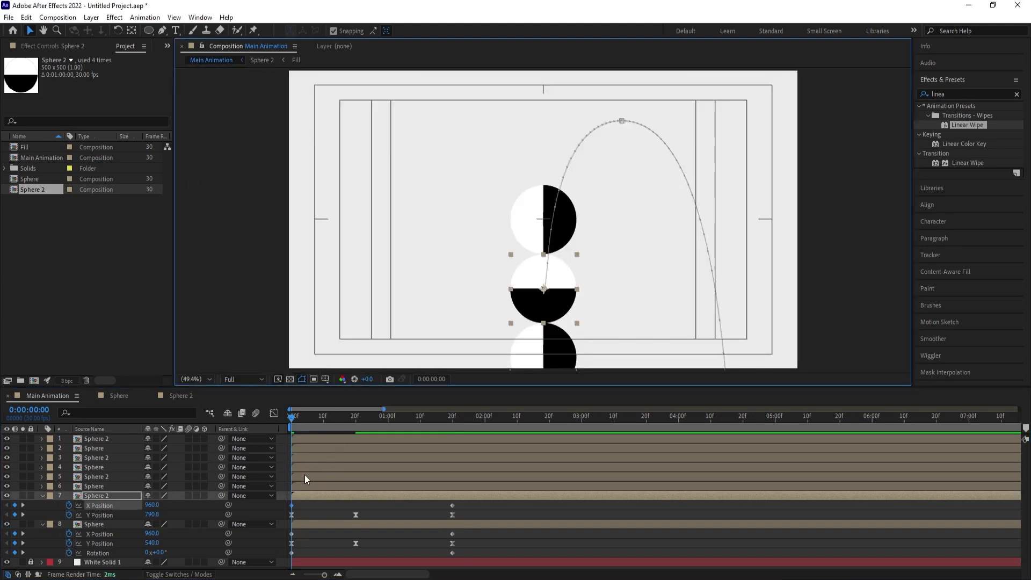
pyautogui.click(320, 510)
pyautogui.press('space')
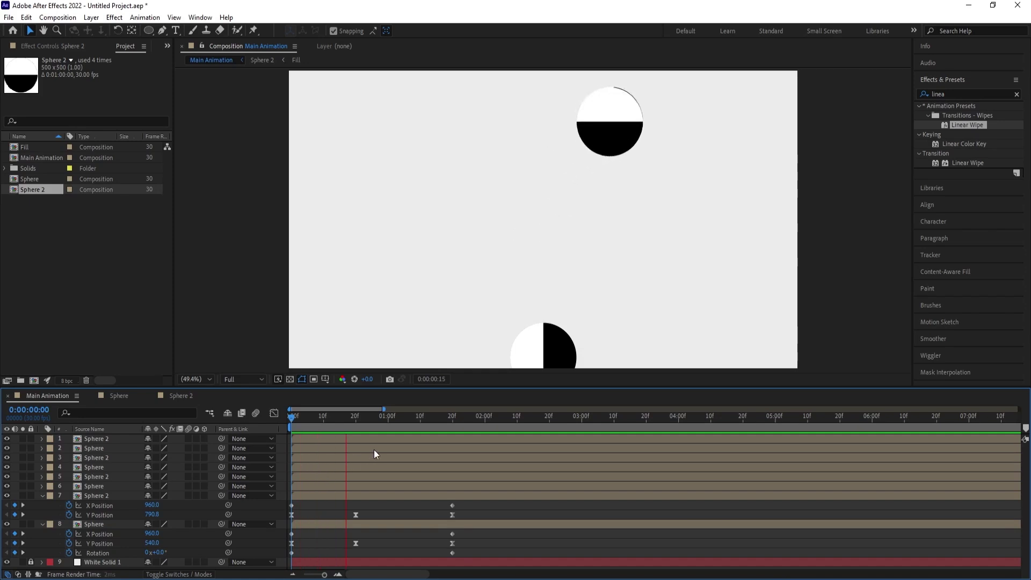
pyautogui.press('space')
# At 0:00:01:20, move the layer 7 Sphere 2 horizontally to about X Position -18 so its arc falls on the opposite side
pyautogui.moveTo(412, 419); pyautogui.dragTo(452, 438)
pyautogui.click(443, 495)
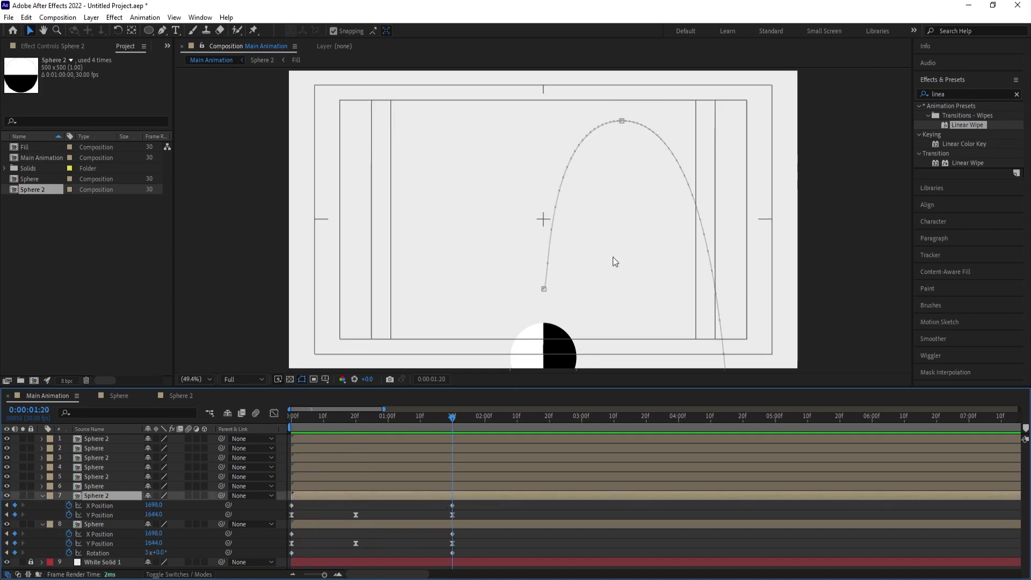
pyautogui.scroll(-4, 613, 257)
pyautogui.scroll(2, 596, 285)
pyautogui.moveTo(610, 311); pyautogui.dragTo(642, 205)
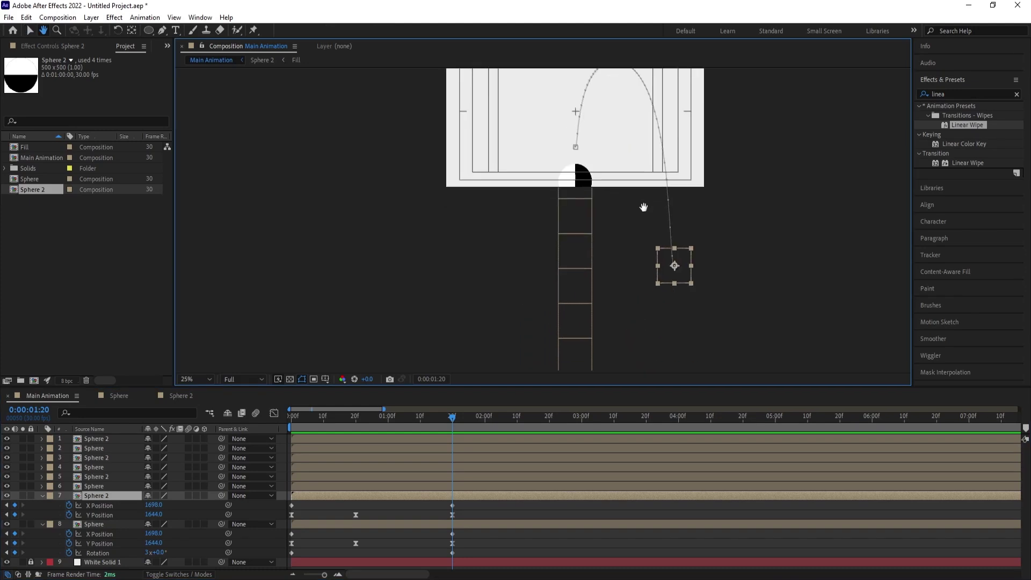
pyautogui.moveTo(675, 275); pyautogui.dragTo(444, 276)
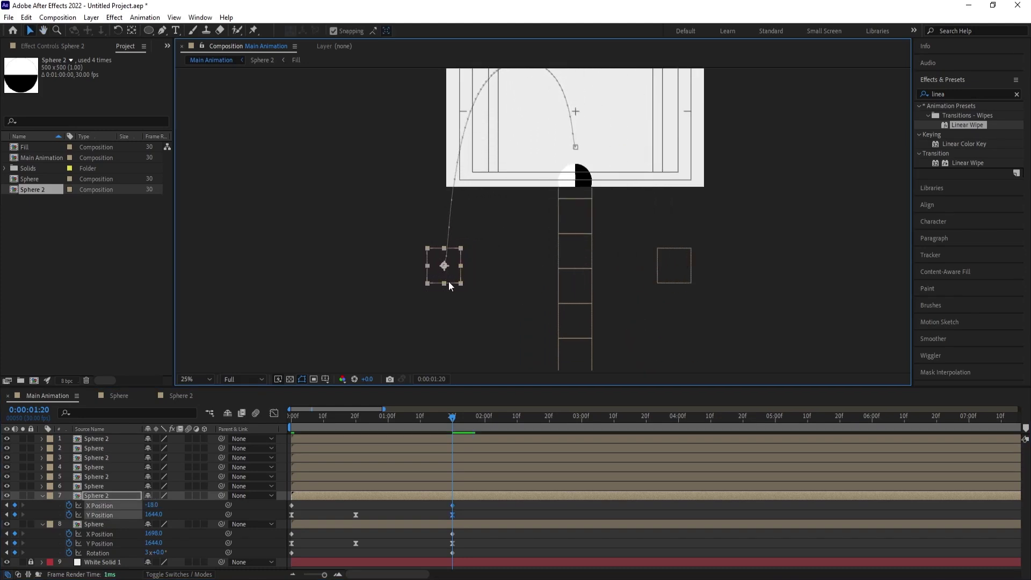
# Fit the composition in the viewer and preview both spheres' jumps from the first frame
pyautogui.click(294, 424)
pyautogui.click(208, 382)
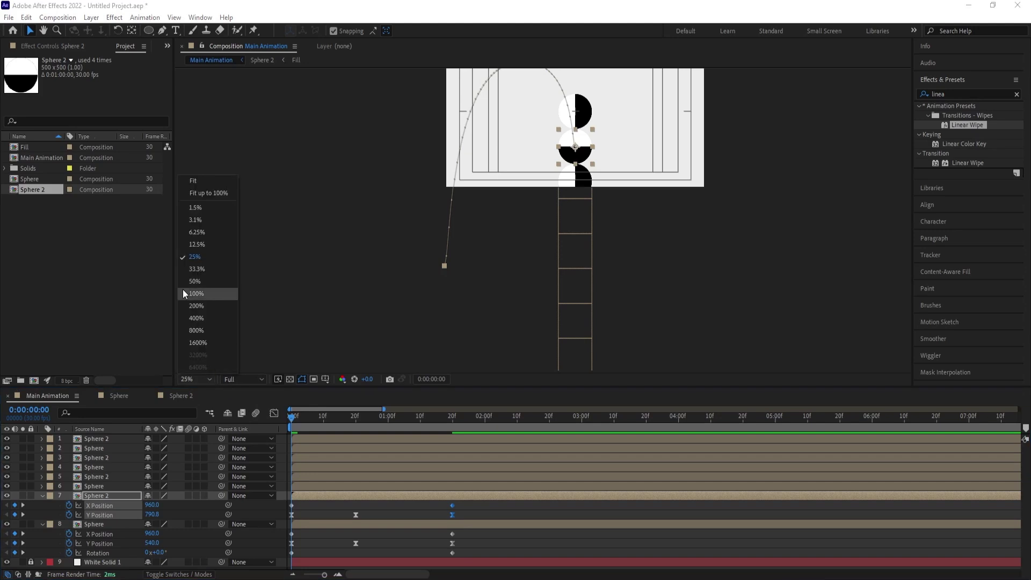
pyautogui.click(180, 192)
pyautogui.press('space')
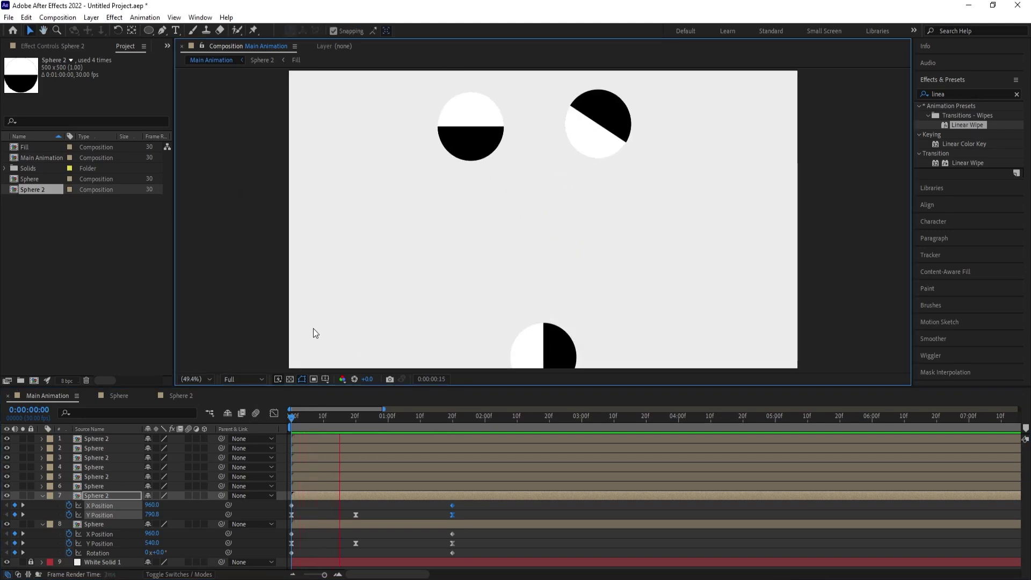
pyautogui.press('space')
pyautogui.press('Home')
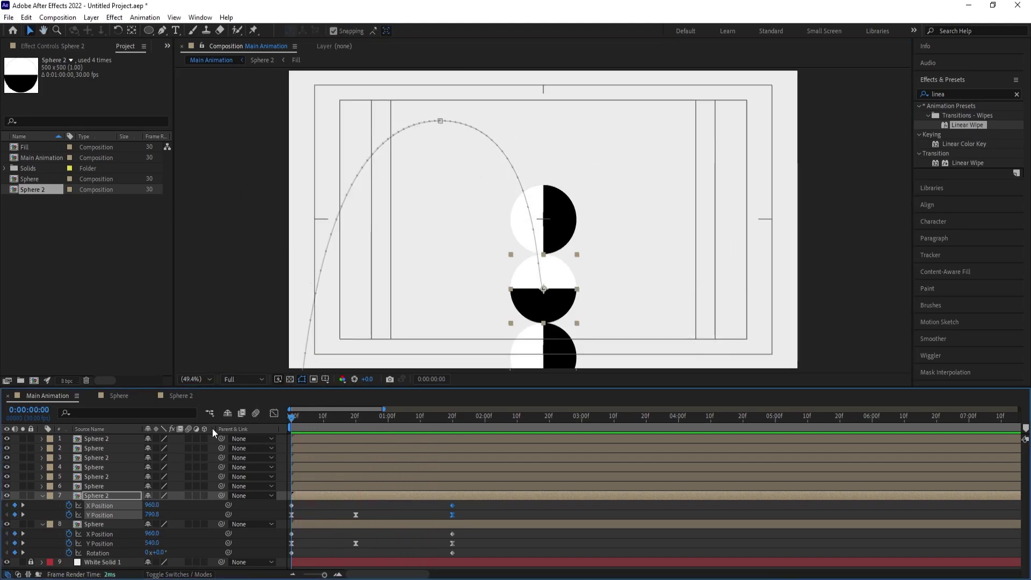
# Copy the top Sphere's Rotation keyframes onto the layer 7 Sphere 2 and preview the spin
pyautogui.click(93, 553)
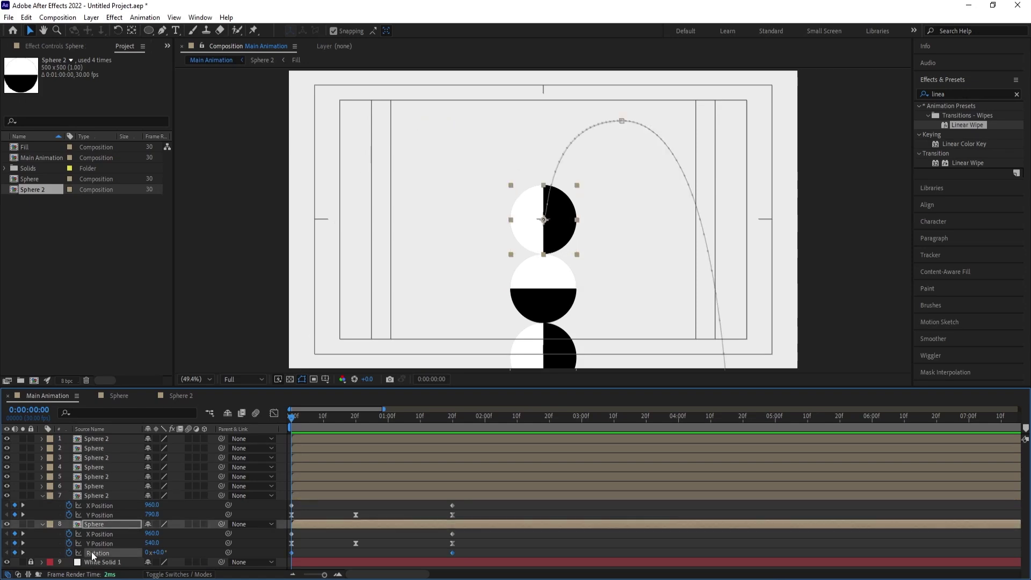
pyautogui.click(105, 496)
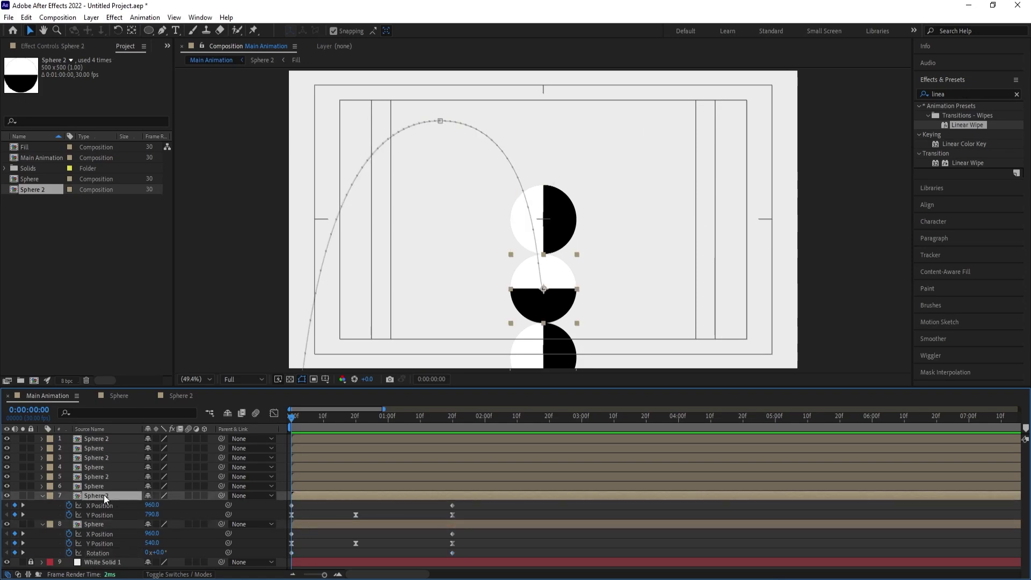
pyautogui.press('Return')
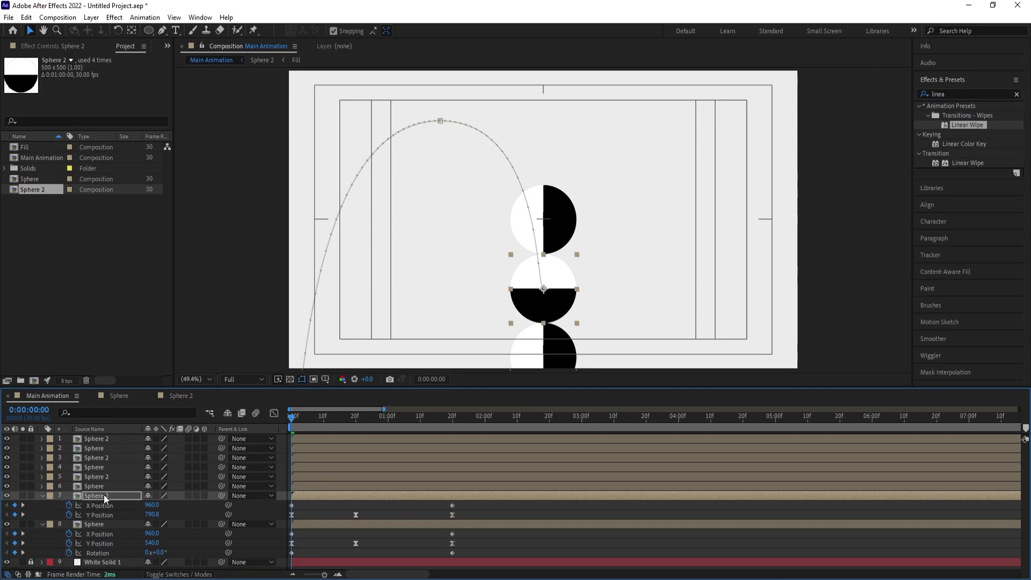
pyautogui.hotkey('ctrl', 'v')
pyautogui.press('space')
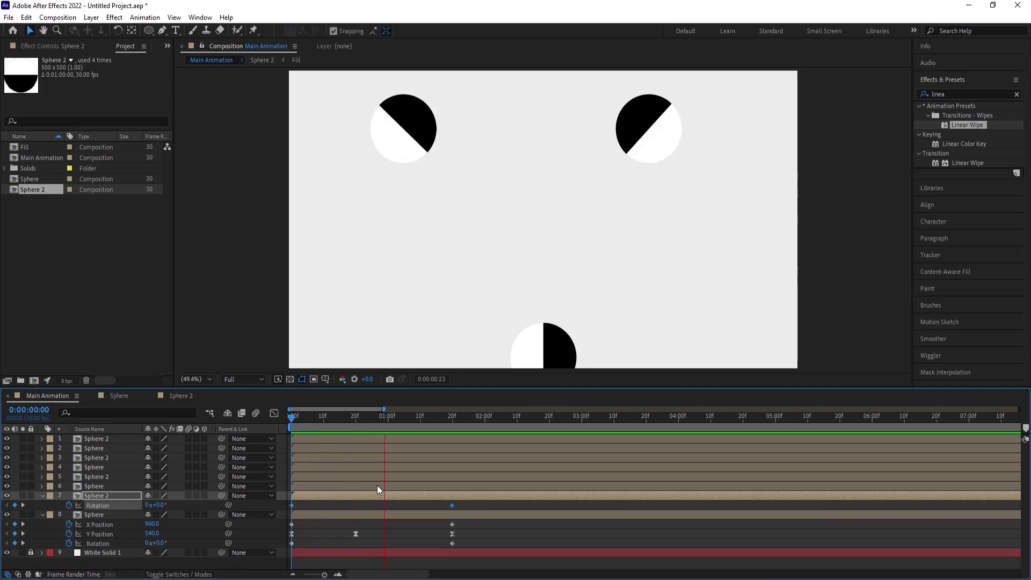
pyautogui.press('space')
# Set the layer 7 Sphere 2's Rotation at 0:00:01:20 to -3 full turns and preview the reversed spin
pyautogui.press('k')
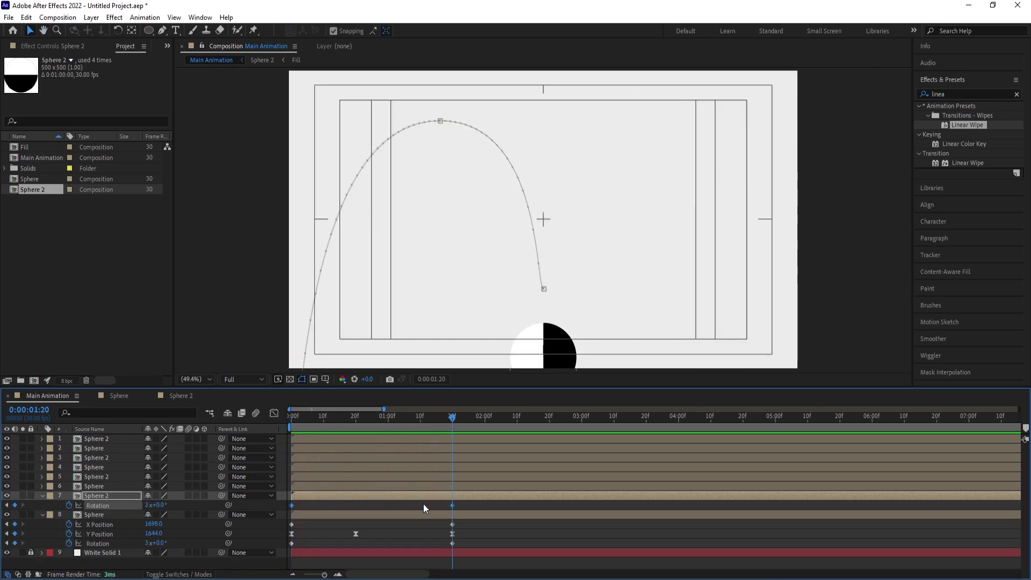
pyautogui.click(423, 507)
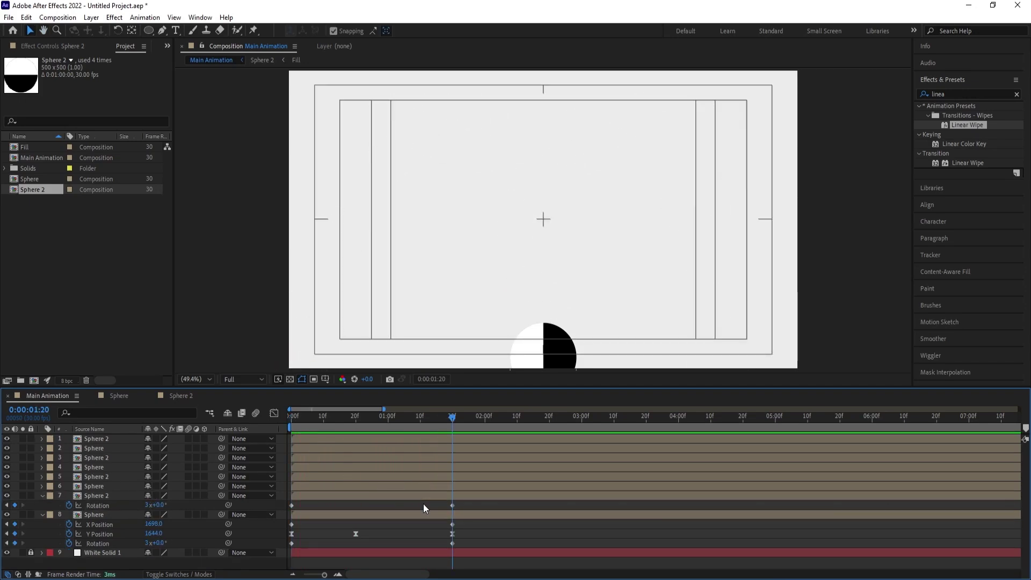
pyautogui.click(149, 504)
pyautogui.write('-3')
pyautogui.press('Return')
pyautogui.click(288, 418)
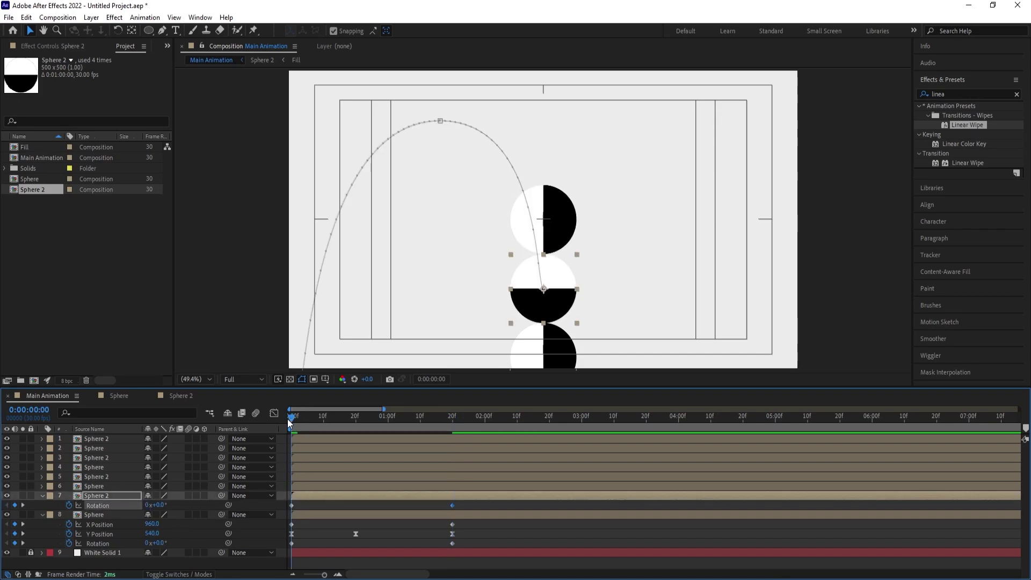
pyautogui.press('space')
pyautogui.press('space')
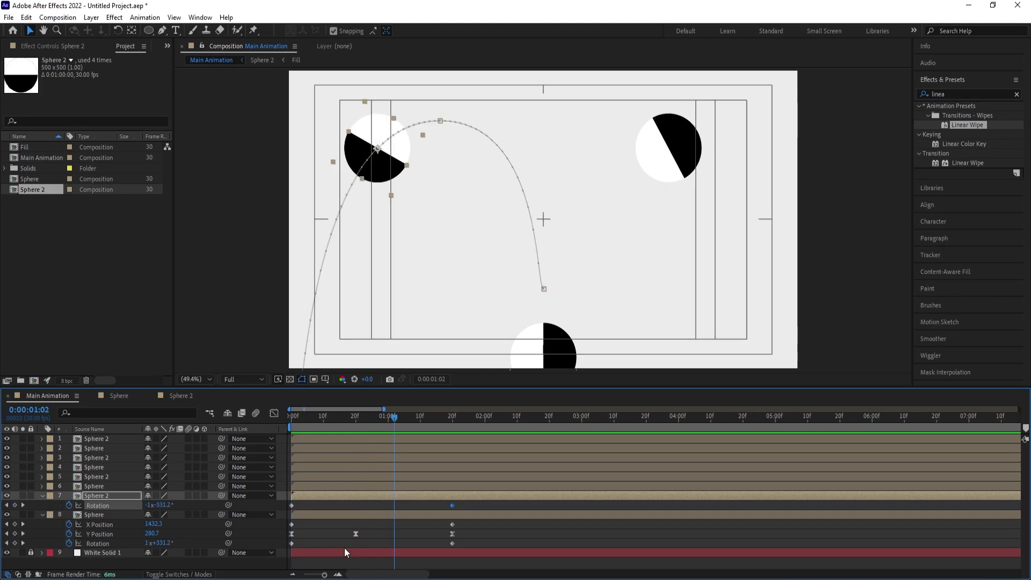
# Shift all X Position, Y Position and Rotation keyframes of the layer 7 Sphere 2 to start at 0:00:00:20 and preview the staggered jumps
pyautogui.click(327, 511)
pyautogui.click(327, 506)
pyautogui.press('u')
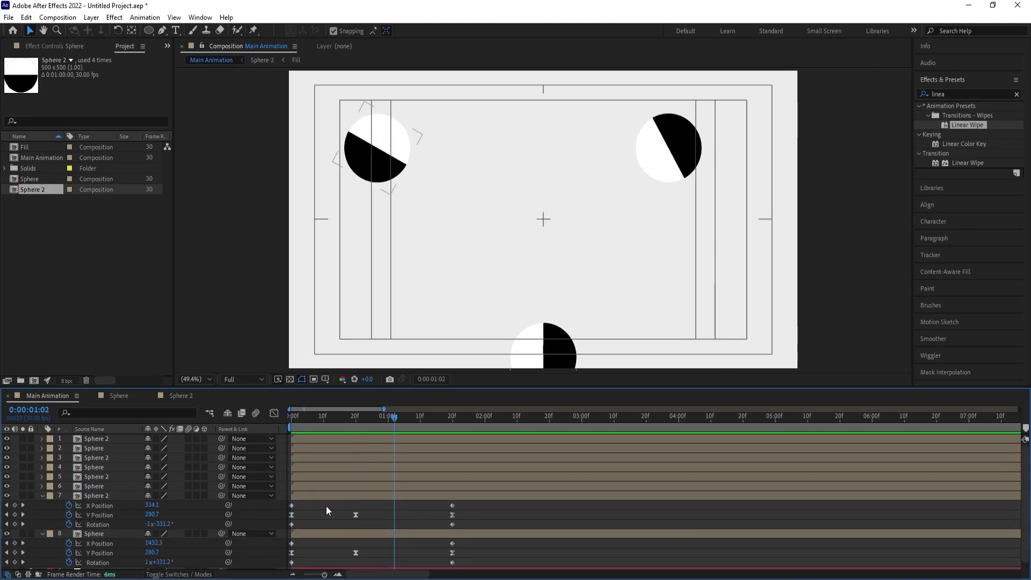
pyautogui.press('j')
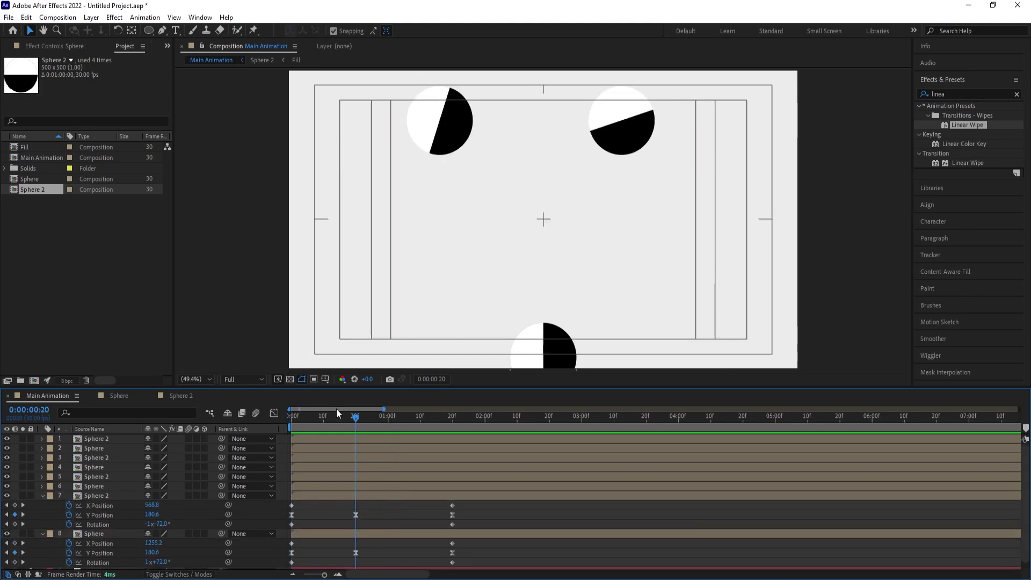
pyautogui.moveTo(473, 502); pyautogui.dragTo(354, 518)
pyautogui.click(286, 421)
pyautogui.press('space')
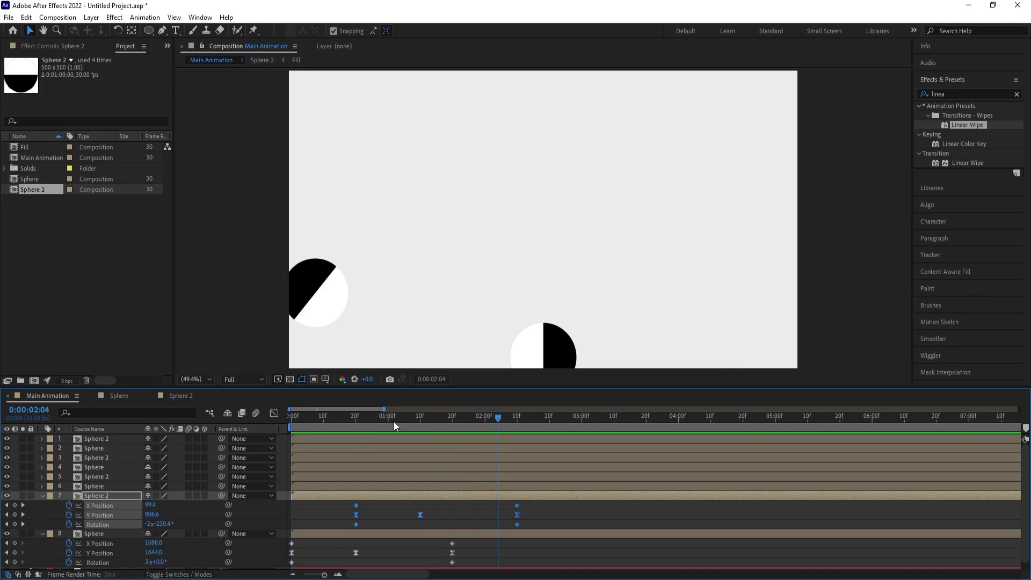
pyautogui.press('space')
# Collapse the layers' keyframed properties at the first frame and add a null object to the Main Animation composition
pyautogui.click(337, 508)
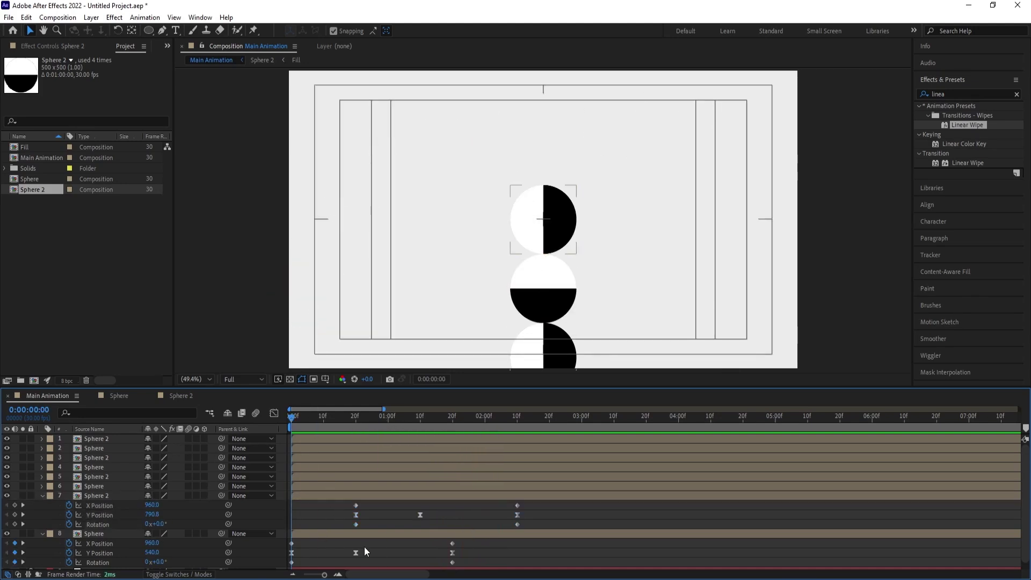
pyautogui.press('u')
pyautogui.rightClick(140, 543)
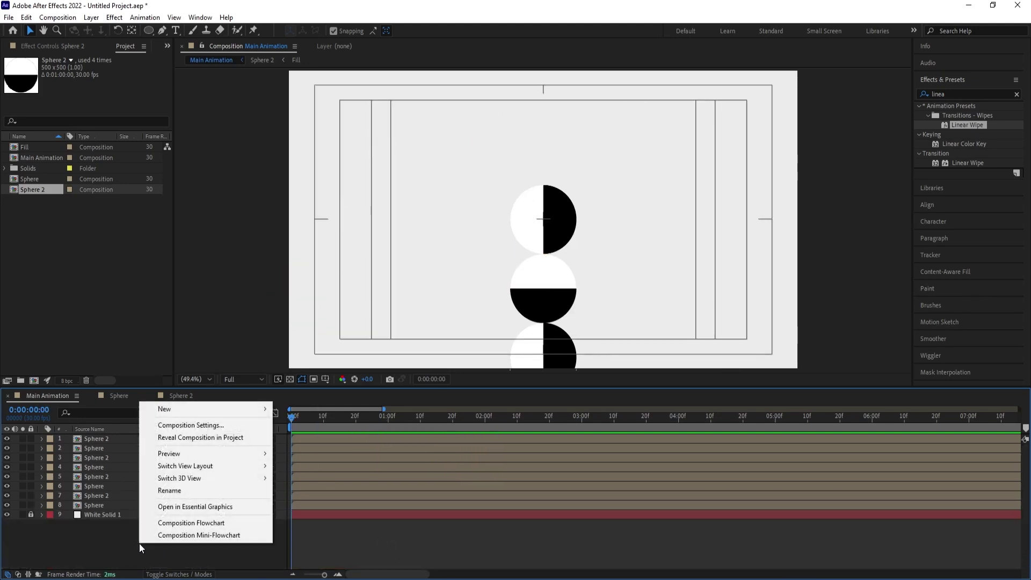
pyautogui.moveTo(167, 414)
pyautogui.click(304, 473)
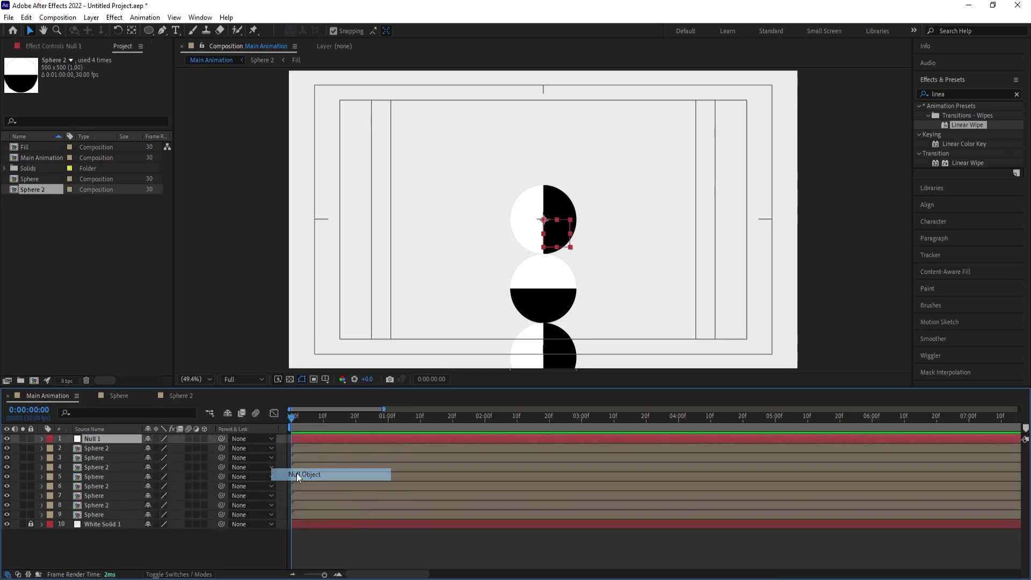
# Parent all eight Sphere and Sphere 2 layers to Null 1
pyautogui.click(111, 448)
pyautogui.keyDown('shift'); pyautogui.click(99, 514); pyautogui.keyUp('shift')
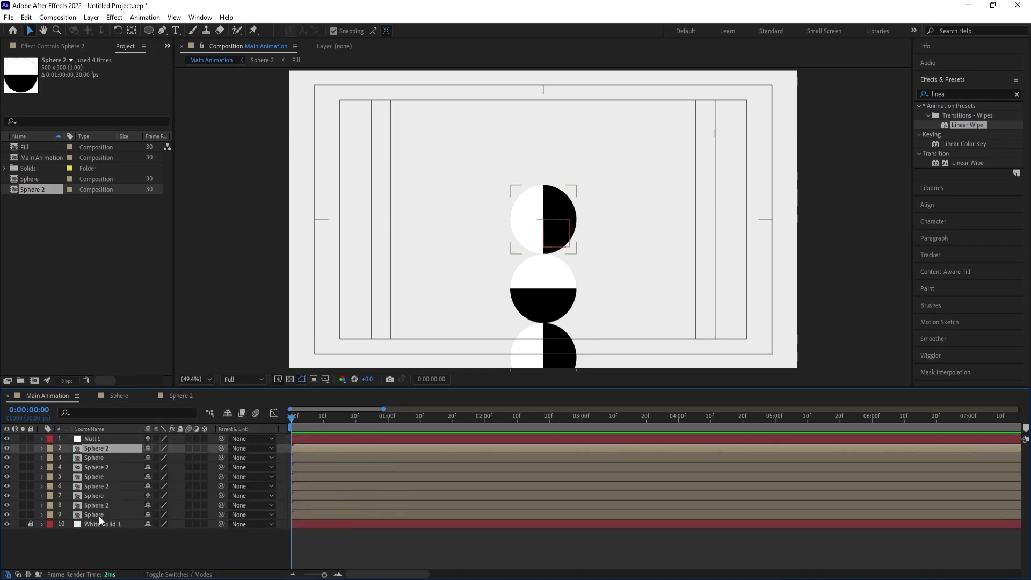
pyautogui.moveTo(220, 448); pyautogui.dragTo(111, 440)
pyautogui.click(141, 538)
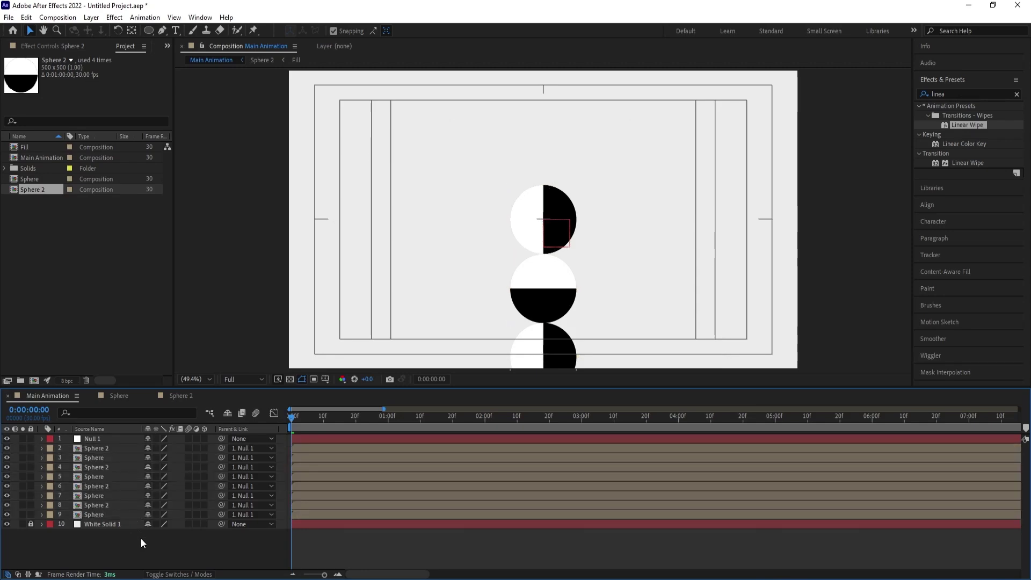
# Show the rulers and place a horizontal guide exactly at the upper edge of the topmost sphere
pyautogui.hotkey('ctrl', 'r')
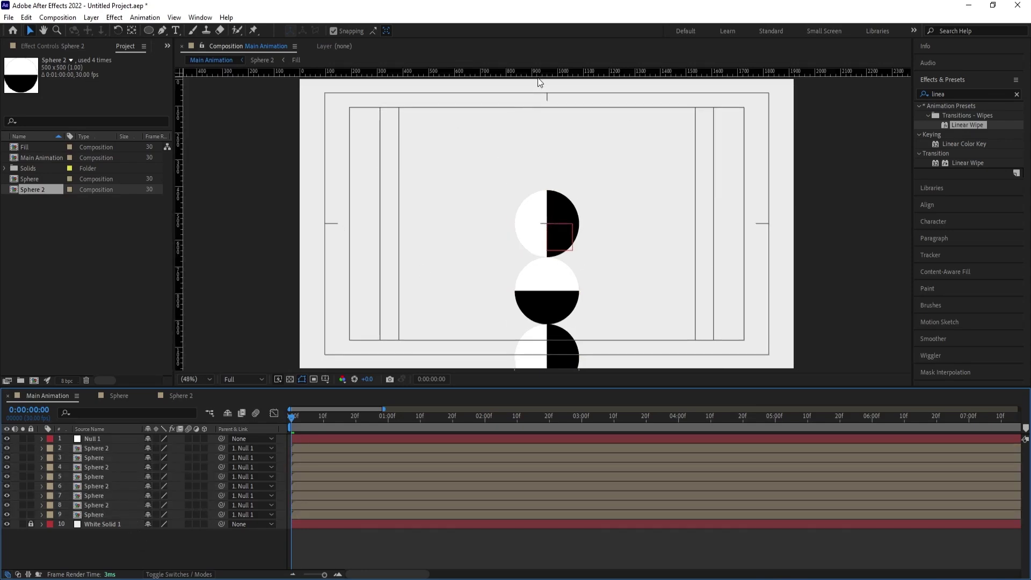
pyautogui.moveTo(537, 77); pyautogui.dragTo(558, 186)
pyautogui.scroll(6, 555, 180)
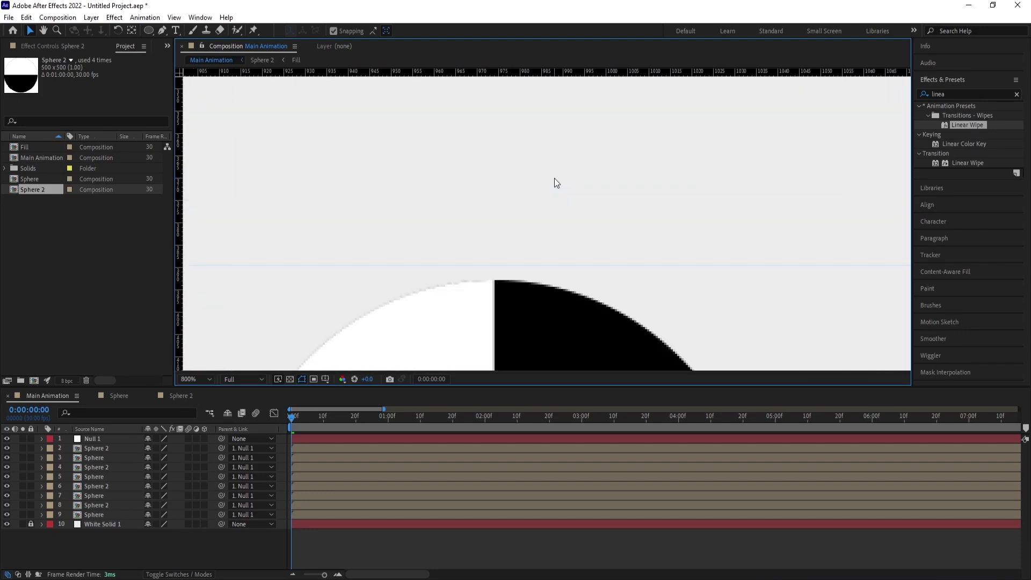
pyautogui.scroll(-1, 555, 179)
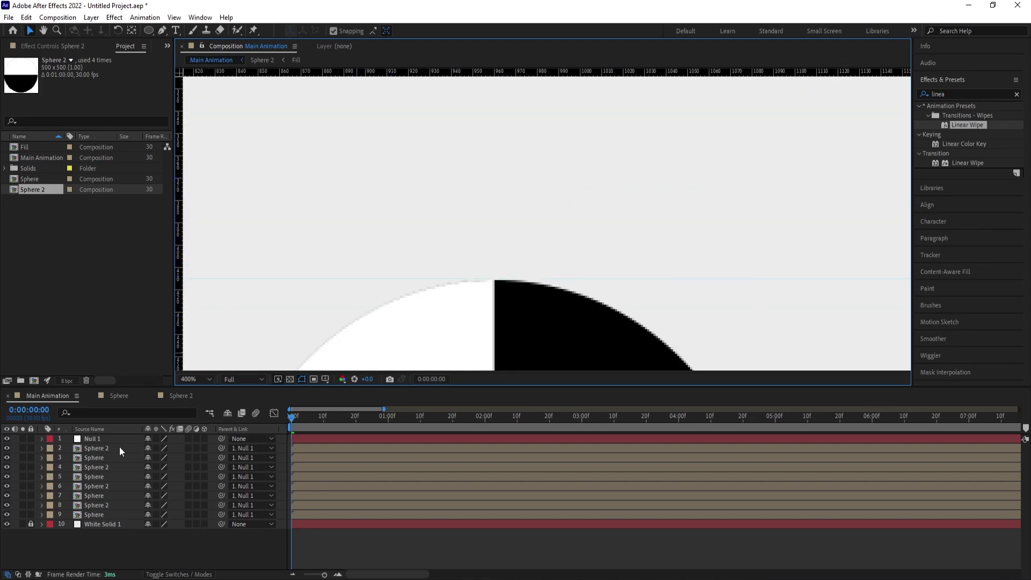
# Add a Position keyframe to Null 1 at the first frame
pyautogui.click(102, 438)
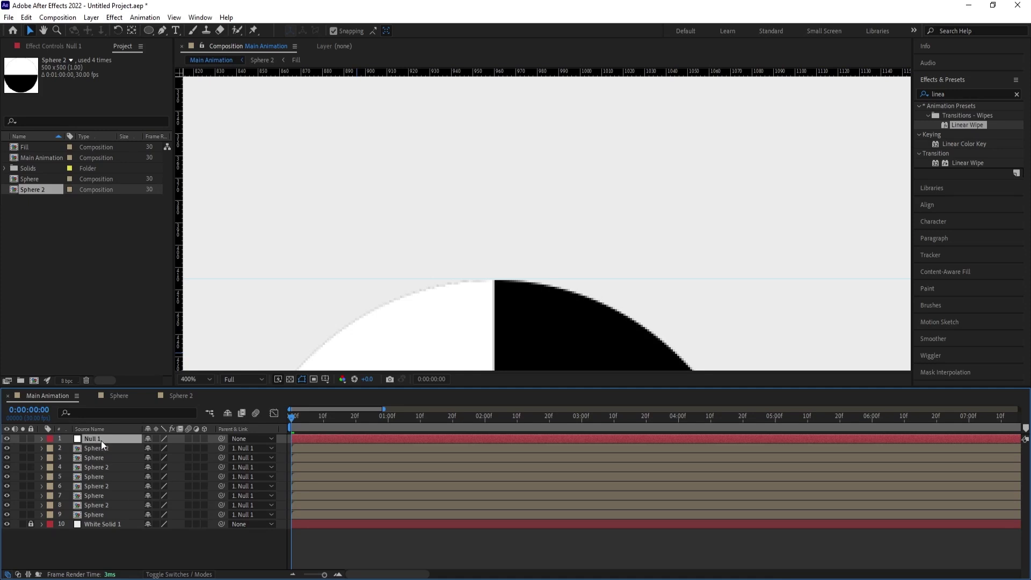
pyautogui.press('p')
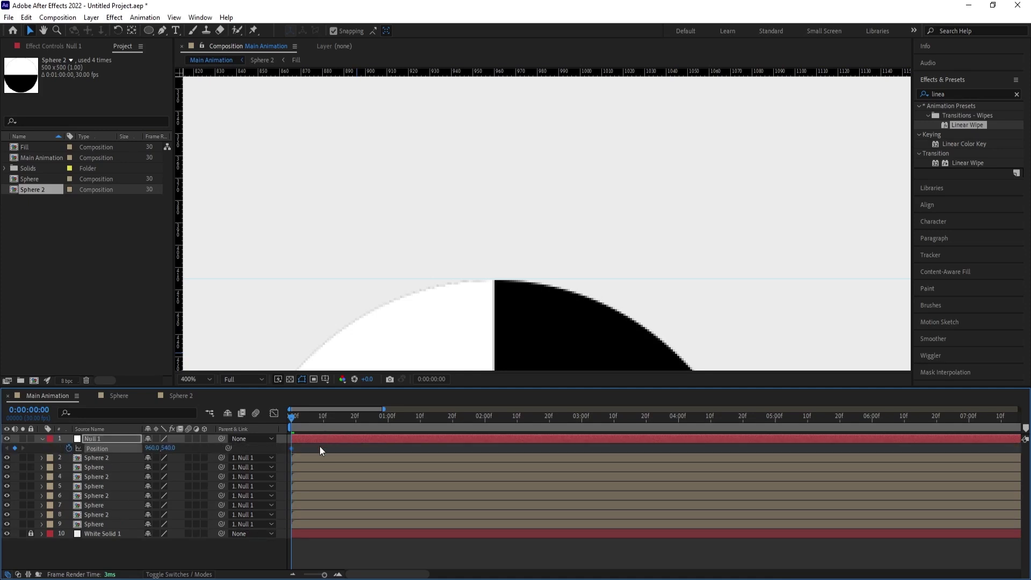
pyautogui.click(320, 446)
pyautogui.press('u')
# Set Null 1's Position at 0:00:02:10 to 960, 41 so the third sphere in the stack meets the horizontal guide
pyautogui.press('u')
pyautogui.scroll(-3, 456, 431)
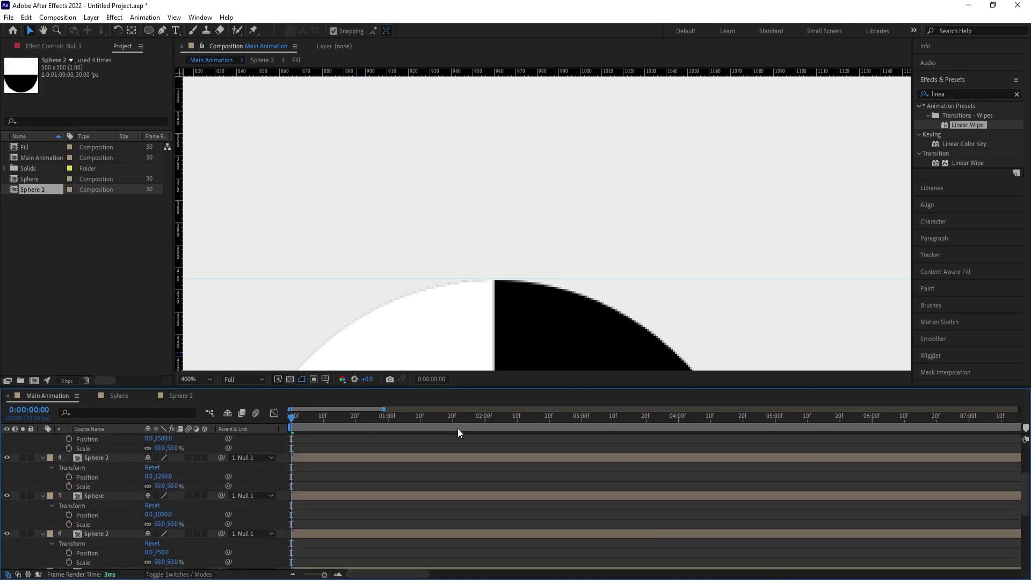
pyautogui.scroll(-8, 457, 426)
pyautogui.click(517, 418)
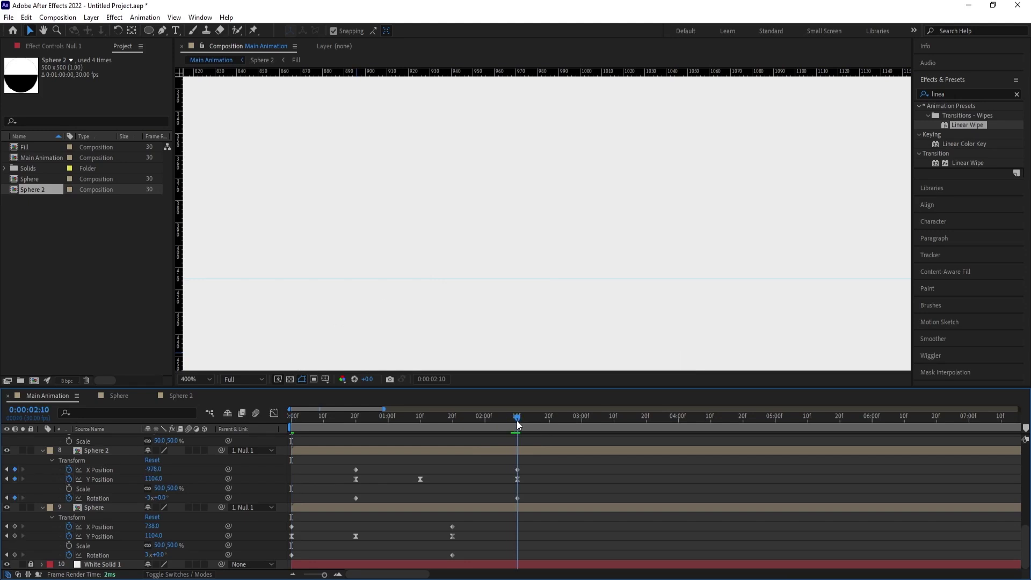
pyautogui.scroll(-4, 527, 223)
pyautogui.scroll(5, 520, 497)
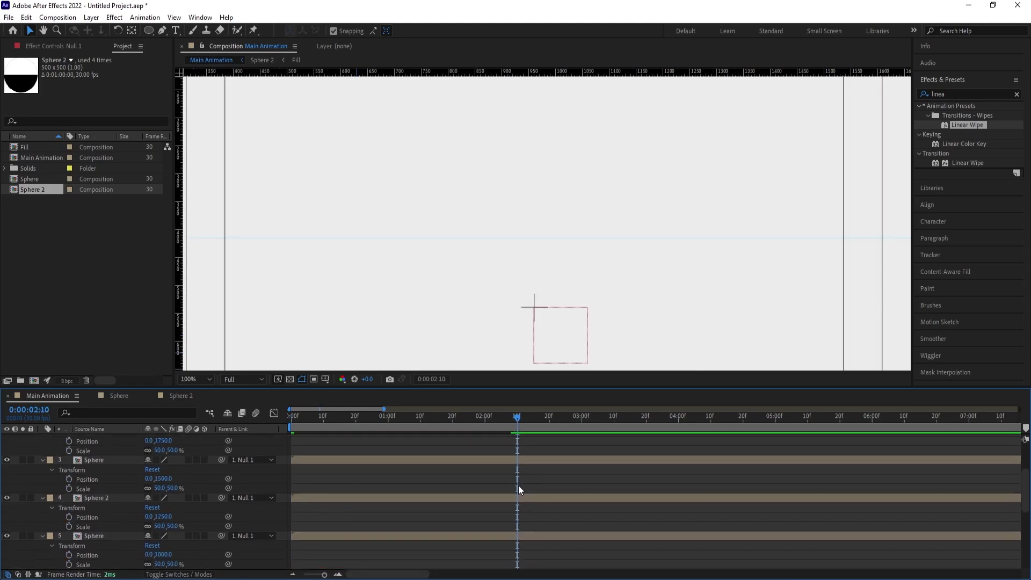
pyautogui.scroll(2, 518, 486)
pyautogui.click(127, 439)
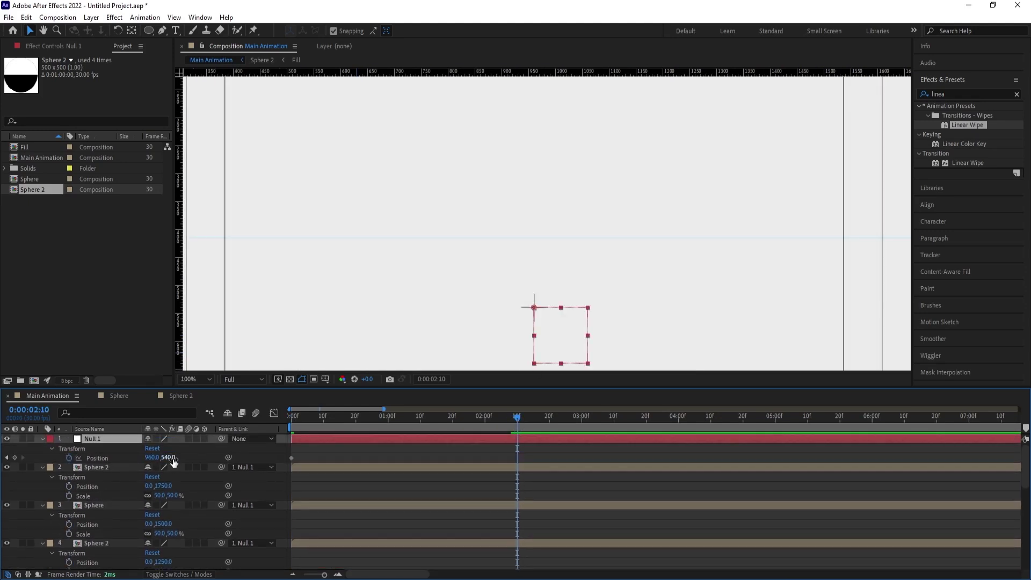
pyautogui.moveTo(171, 458); pyautogui.dragTo(4, 458)
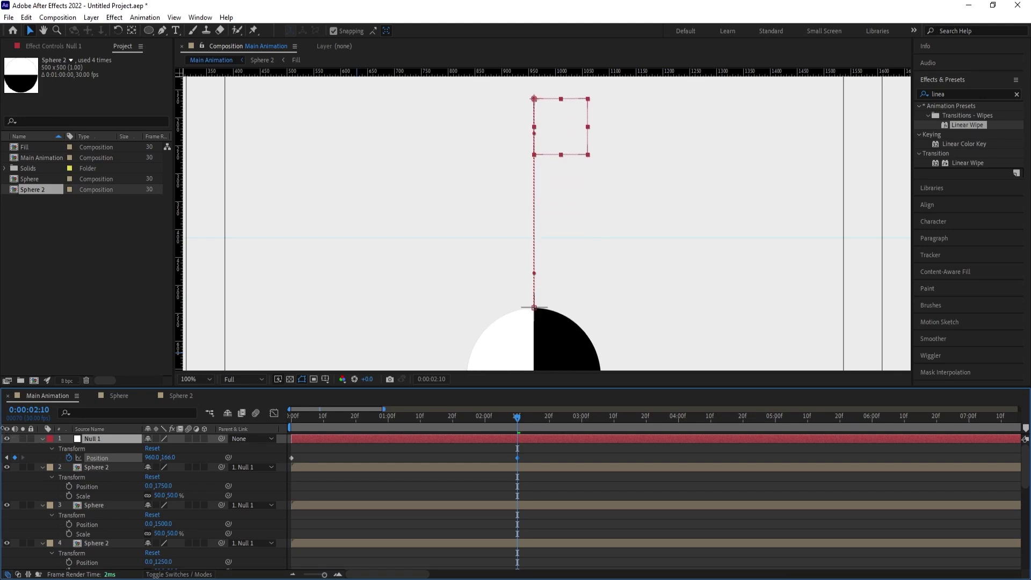
pyautogui.moveTo(167, 458); pyautogui.dragTo(122, 440)
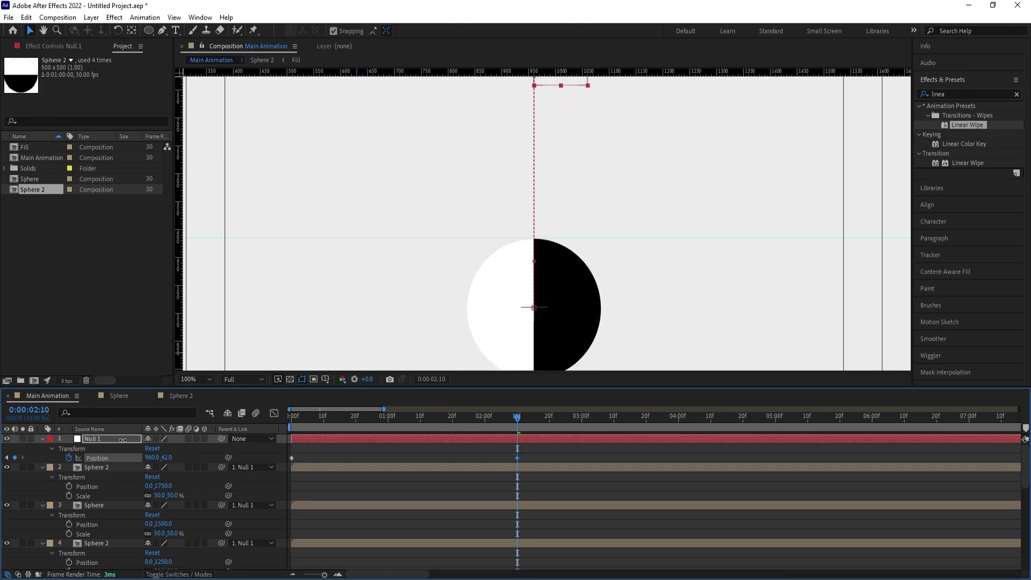
pyautogui.press('Up')
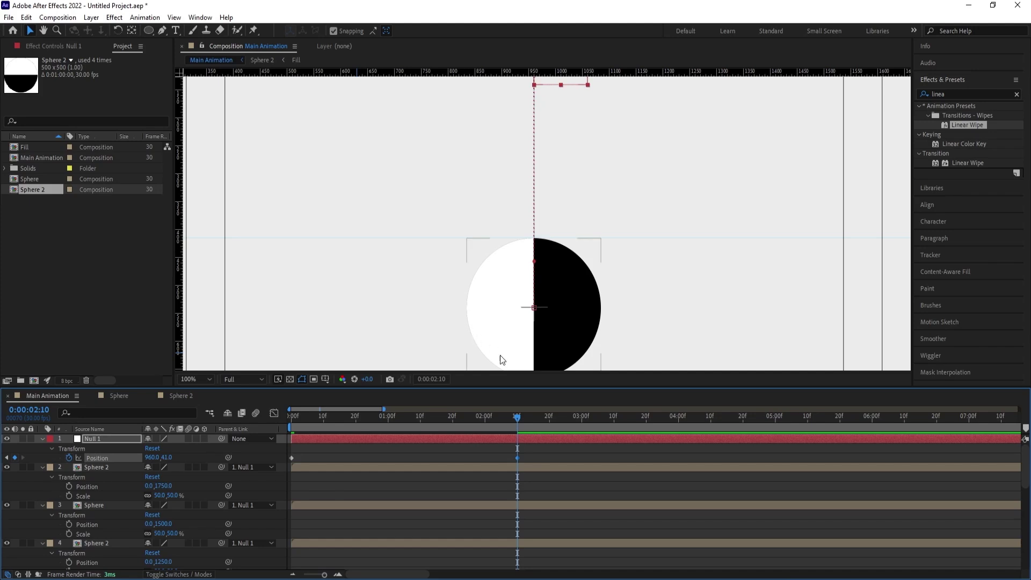
# End the work area at 0:00:02:10, fit the composition in the viewer and preview the rising stack
pyautogui.press('n')
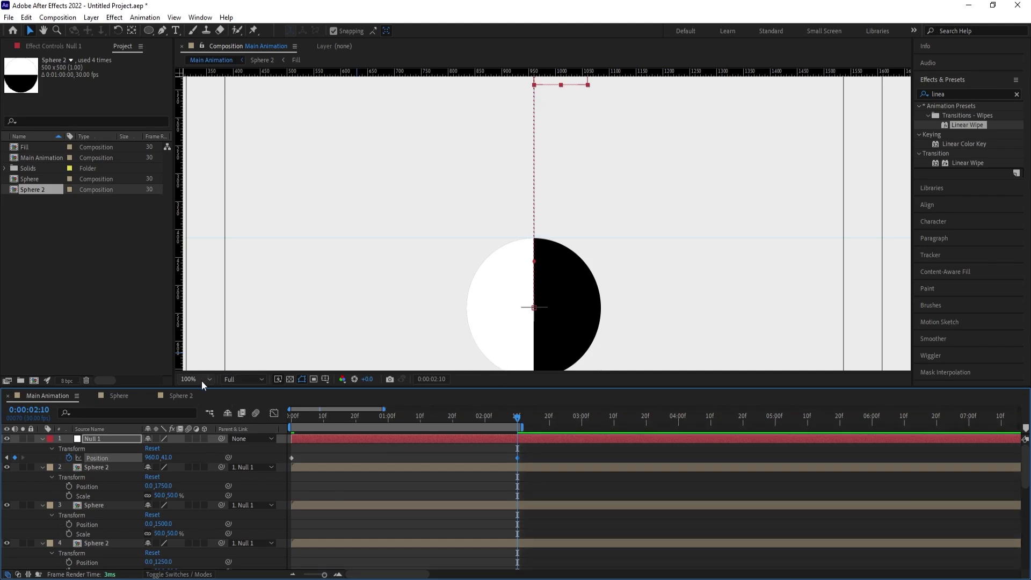
pyautogui.click(201, 382)
pyautogui.click(220, 175)
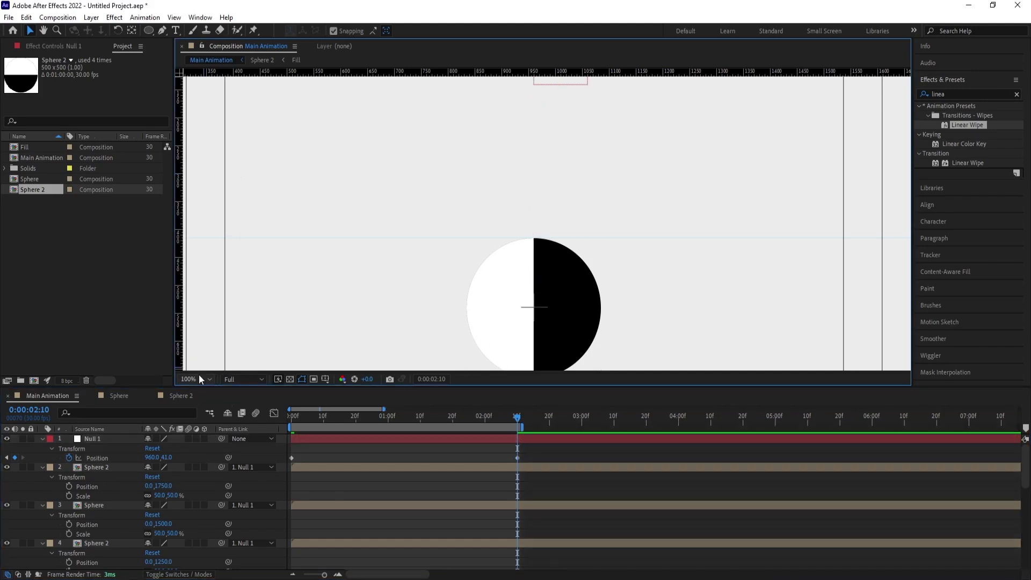
pyautogui.click(199, 376)
pyautogui.click(205, 180)
pyautogui.press('space')
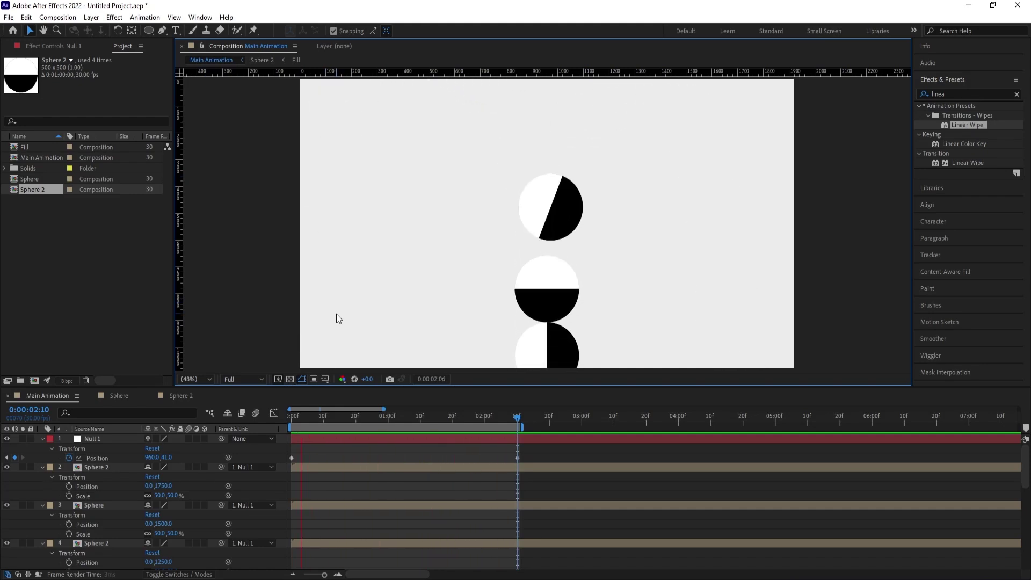
pyautogui.press('space')
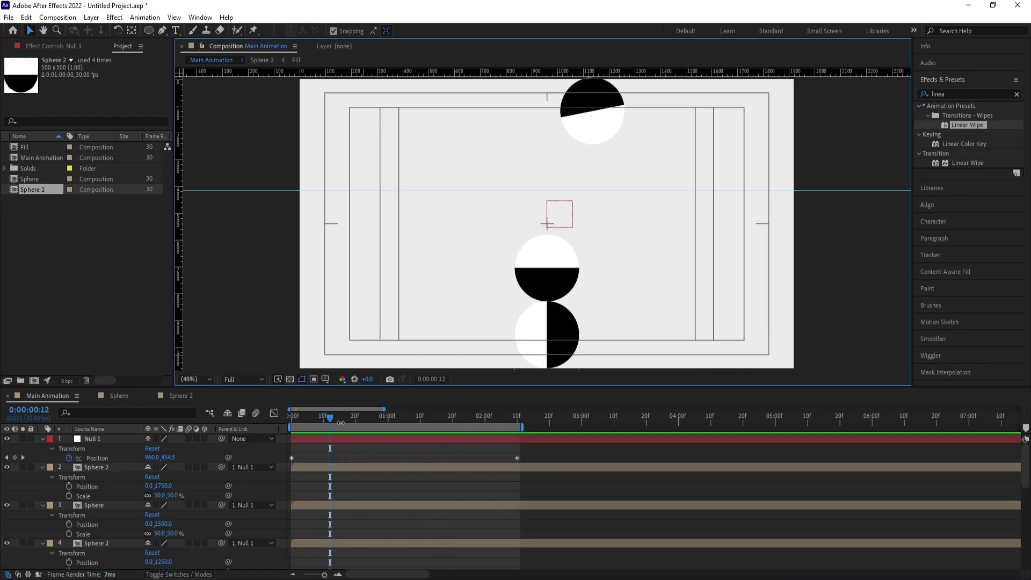
# Set the layer 9 Sphere's Y Position at 0:00:01:20 to 1301 so it lands below the frame
pyautogui.press('k')
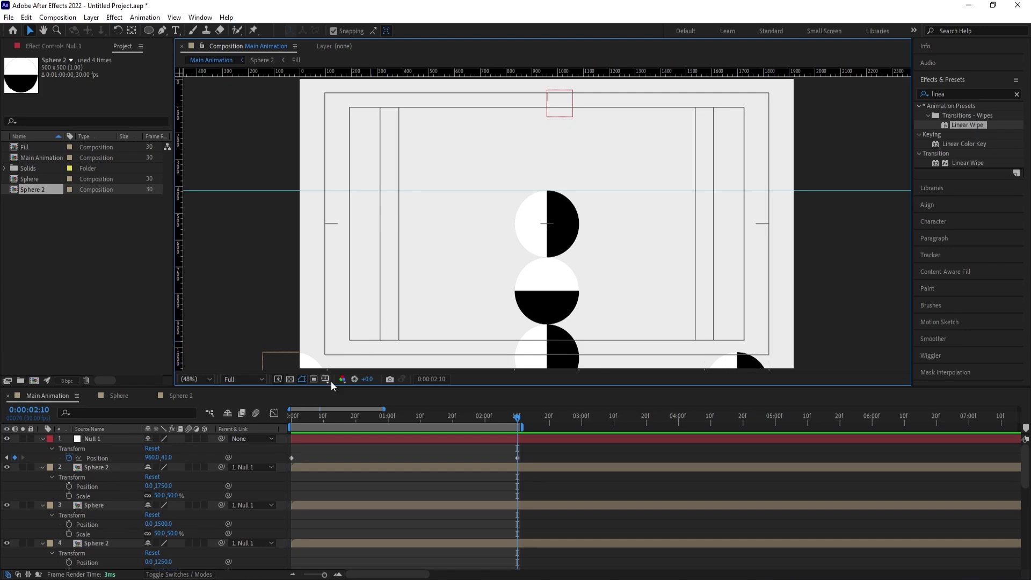
pyautogui.scroll(-10, 449, 492)
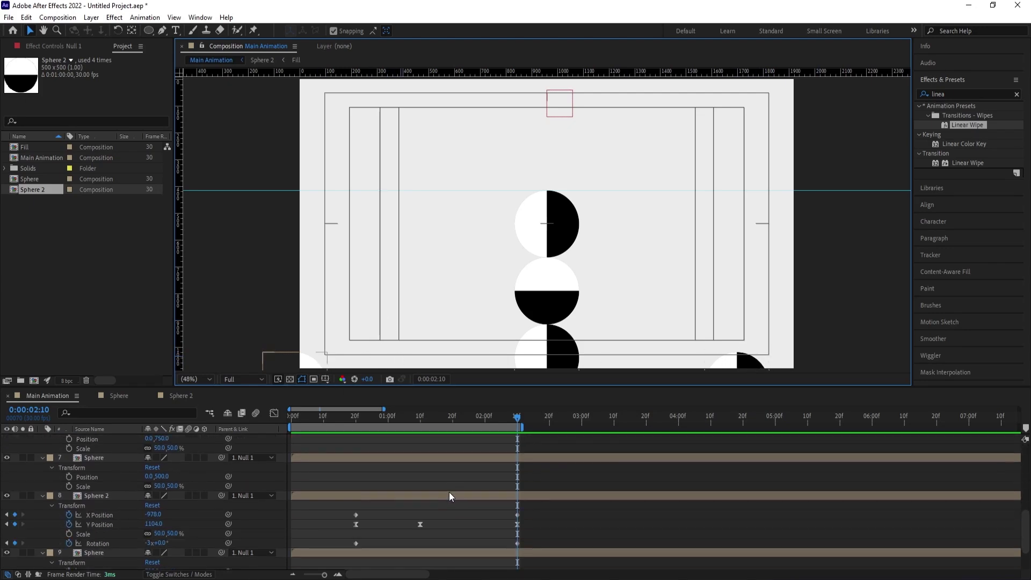
pyautogui.click(747, 369)
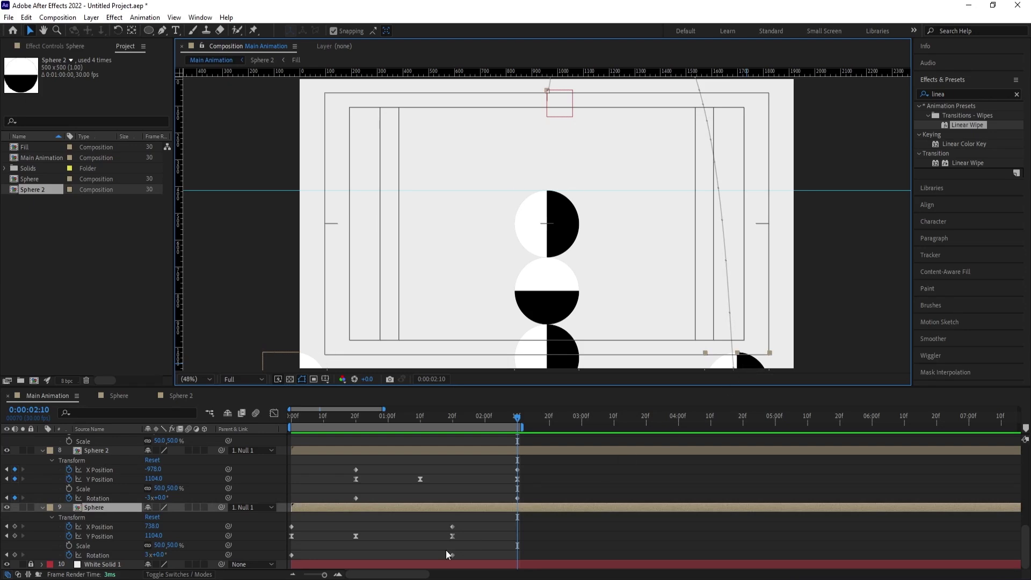
pyautogui.press('j')
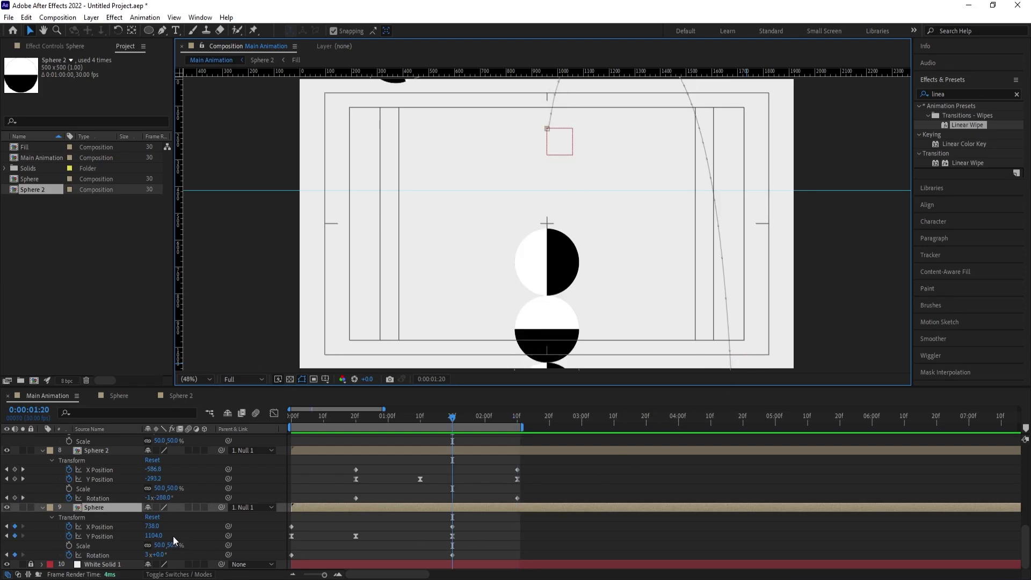
pyautogui.moveTo(159, 537); pyautogui.dragTo(226, 534)
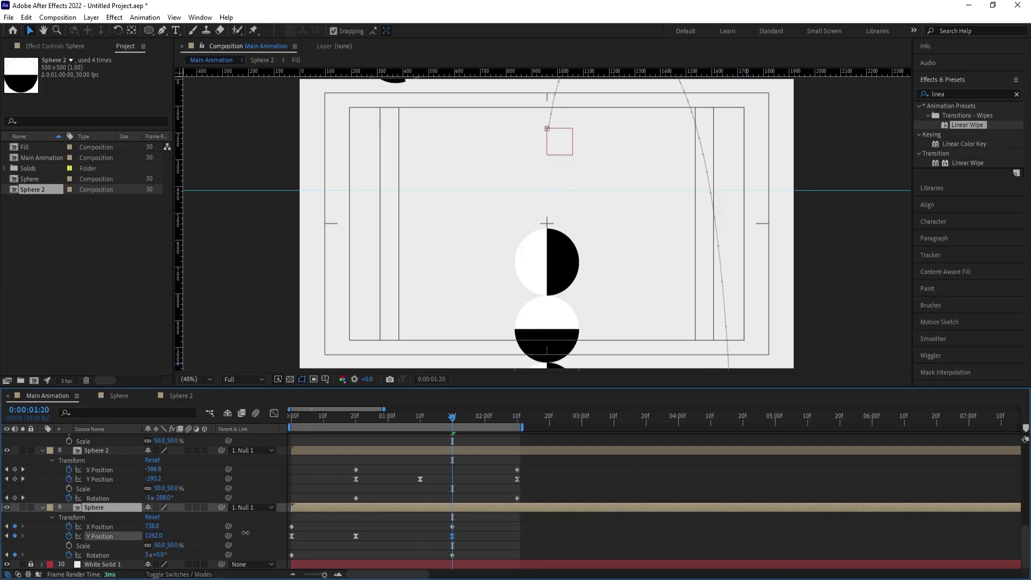
# Increase the layer 8 Sphere 2's Y Position at 0:00:02:10 to land it below the frame, and preview from the start
pyautogui.press('k')
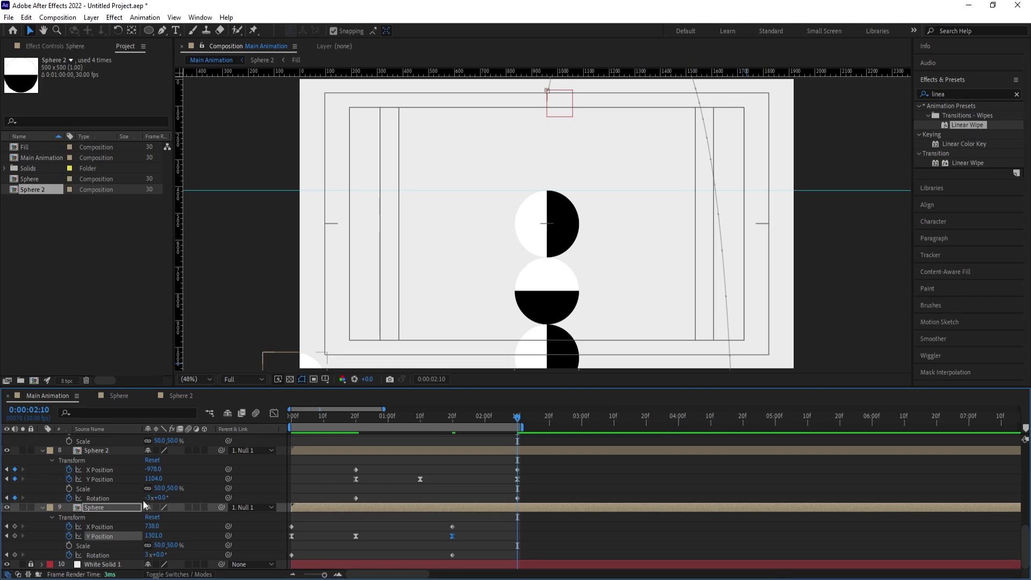
pyautogui.moveTo(153, 478); pyautogui.dragTo(217, 478)
pyautogui.moveTo(322, 418); pyautogui.dragTo(292, 418)
pyautogui.press('space')
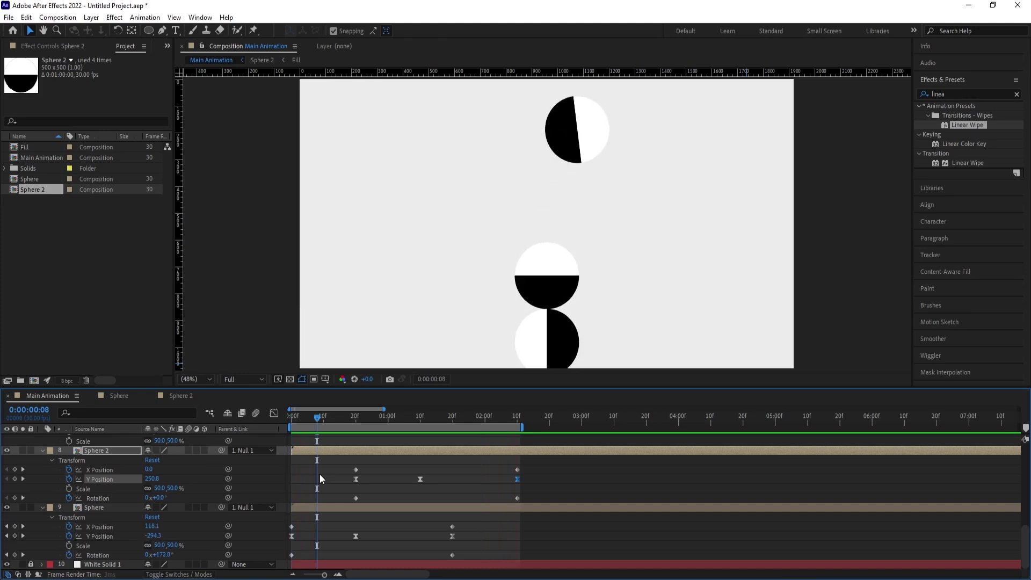
pyautogui.press('space')
# Pre-compose Null 1 and all eight sphere layers into a new composition named Animation, moving all attributes
pyautogui.press('u')
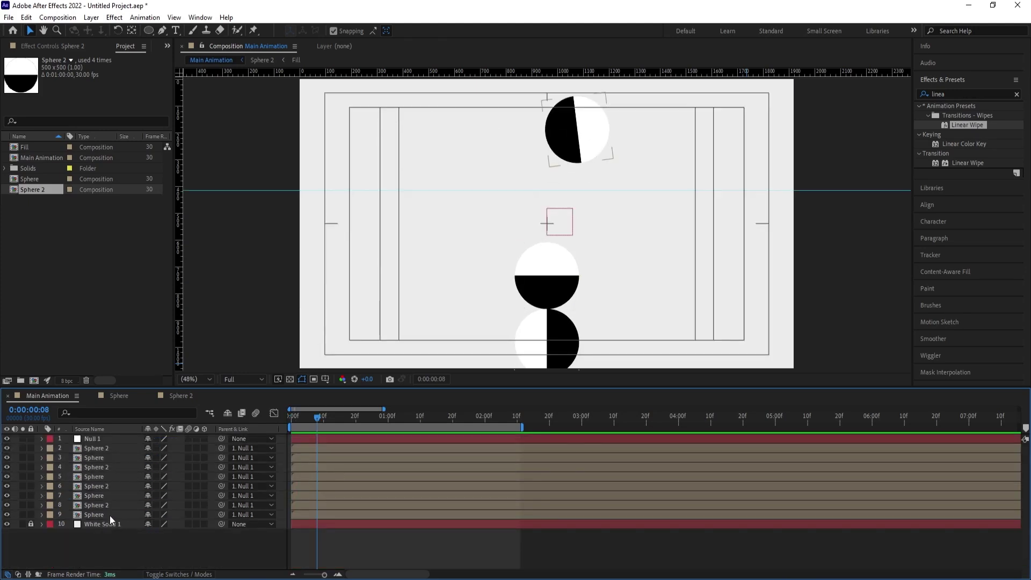
pyautogui.click(109, 515)
pyautogui.keyDown('shift'); pyautogui.click(102, 439); pyautogui.keyUp('shift')
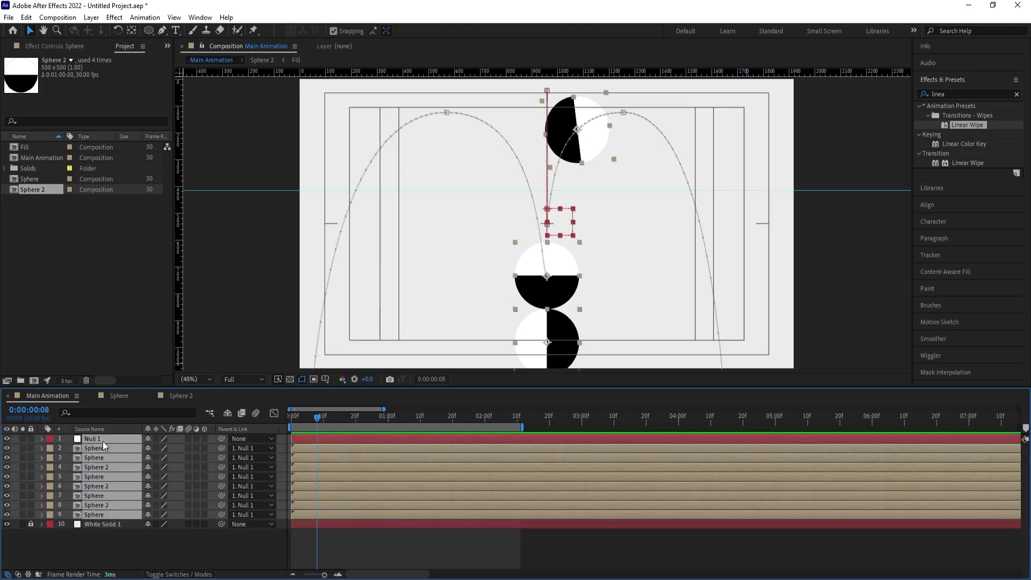
pyautogui.hotkey('ctrl', 'shift', 'c')
pyautogui.write('Animation')
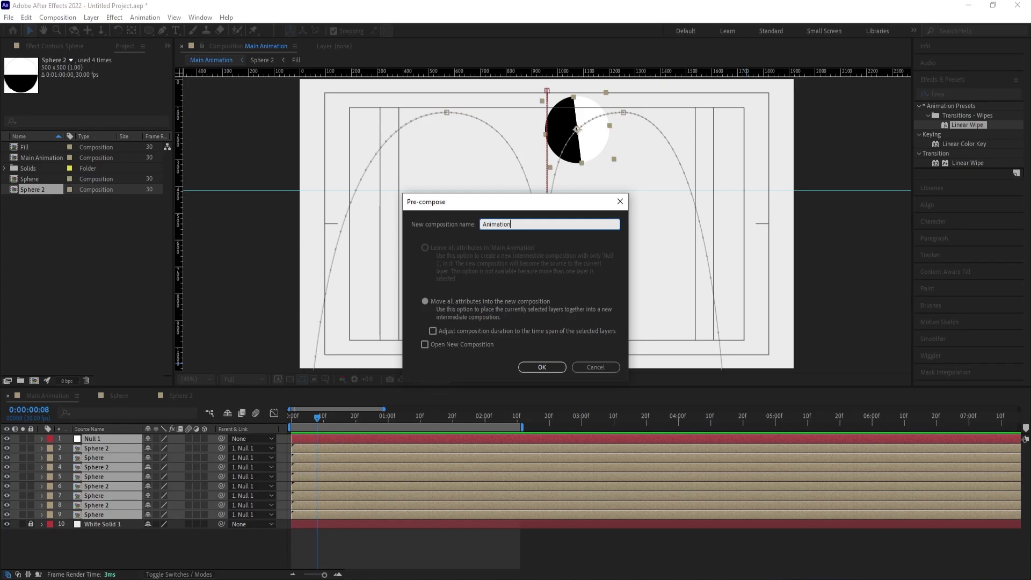
pyautogui.press('Return')
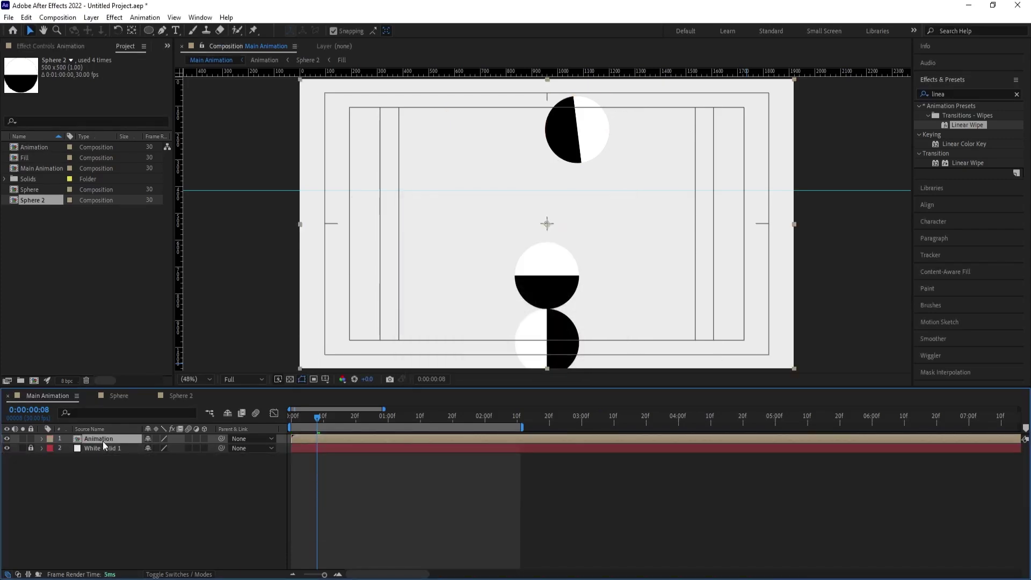
# Trim the Animation composition's duration to its work area
pyautogui.doubleClick(102, 440)
pyautogui.press('=')
pyautogui.press('=')
pyautogui.press('=')
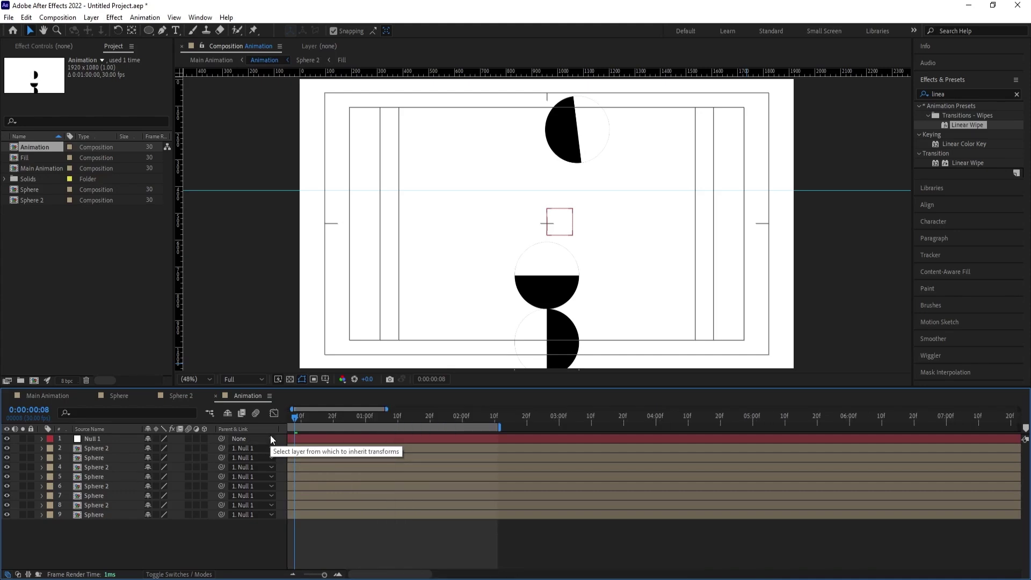
pyautogui.press('u')
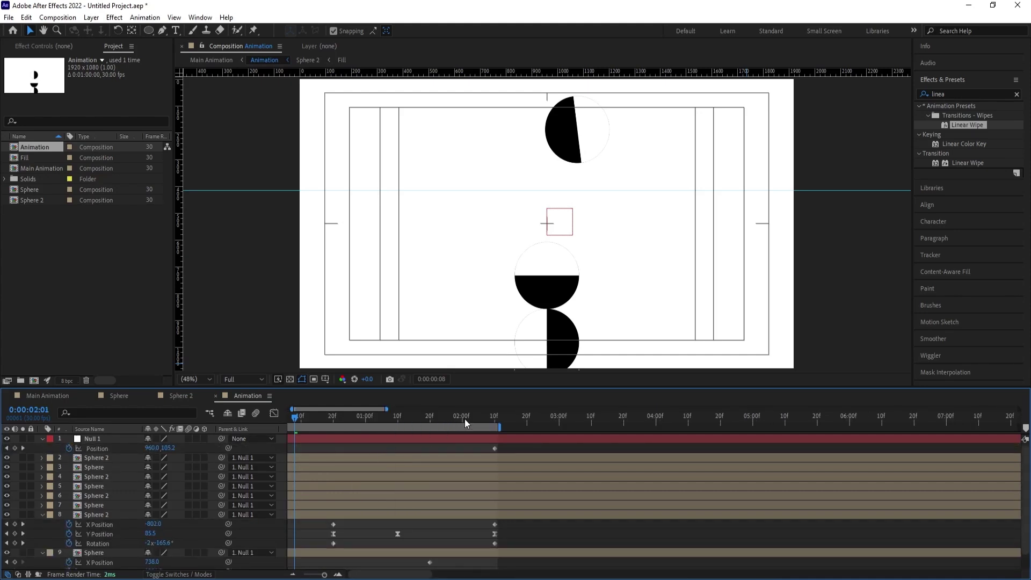
pyautogui.click(465, 419)
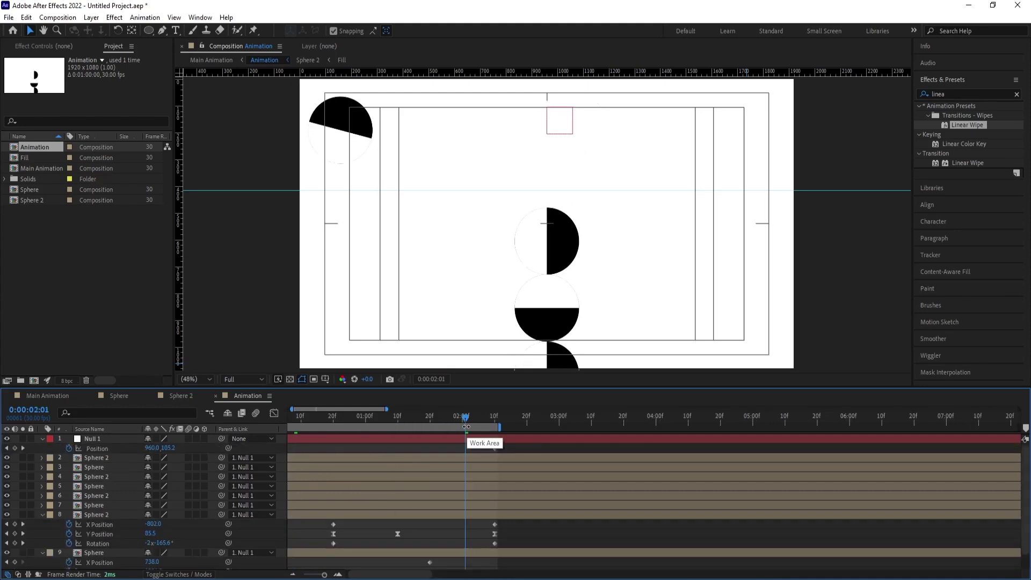
pyautogui.rightClick(466, 426)
pyautogui.click(489, 459)
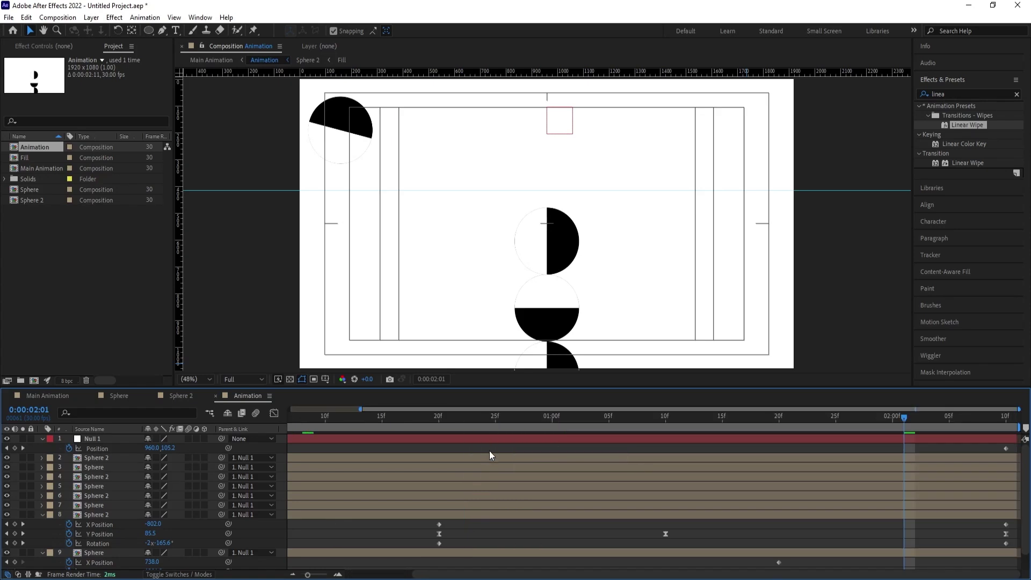
# In Main Animation, enable time remapping on the Animation layer and set its end keyframe at 0:00:02:10
pyautogui.click(47, 395)
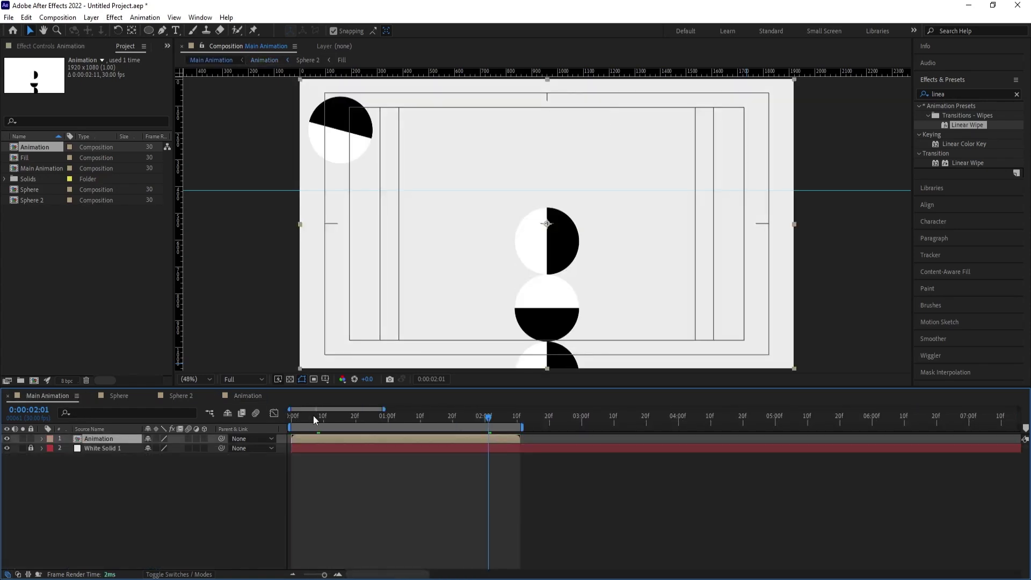
pyautogui.click(517, 418)
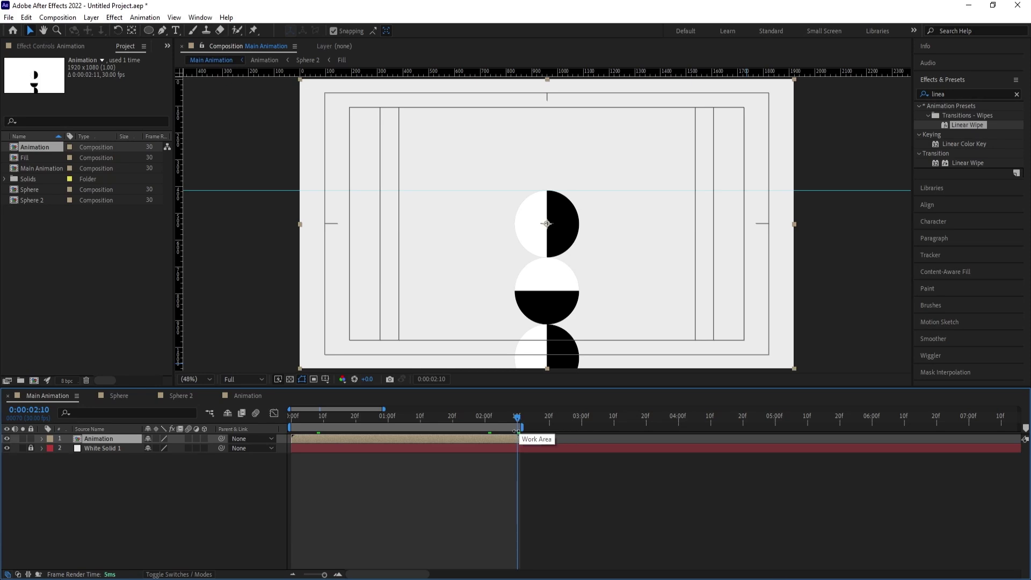
pyautogui.rightClick(515, 439)
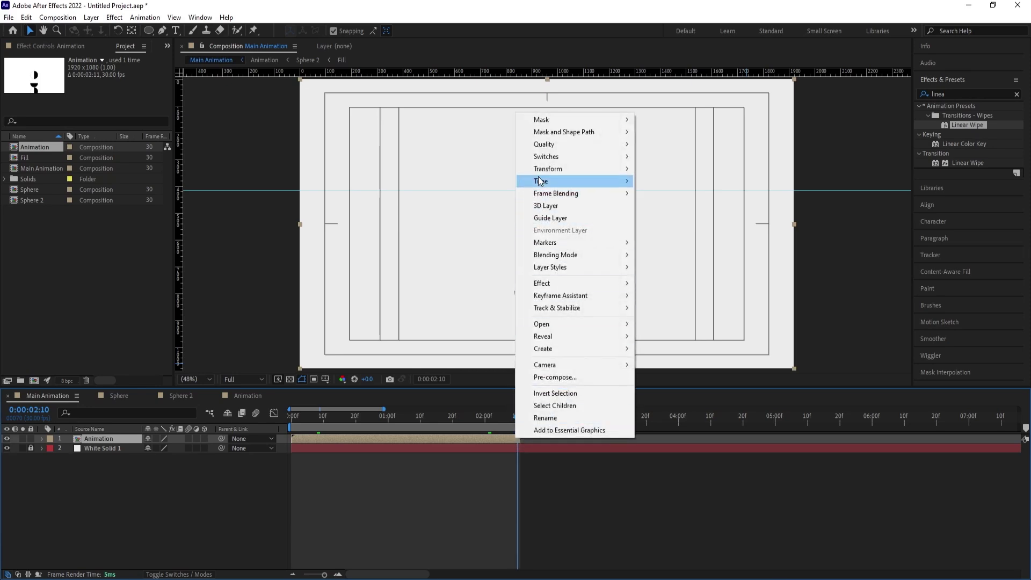
pyautogui.moveTo(569, 181)
pyautogui.click(689, 182)
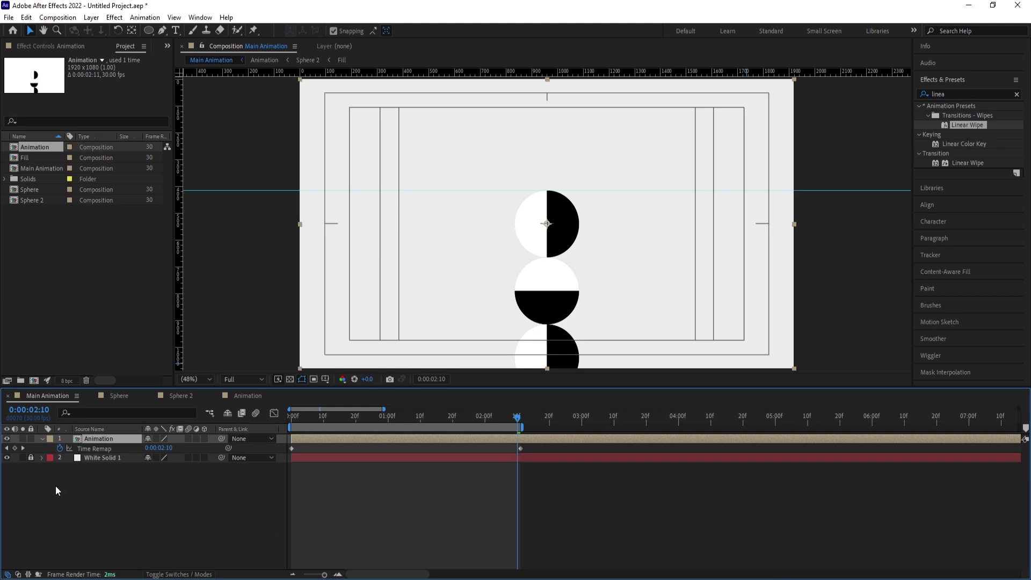
pyautogui.click(15, 448)
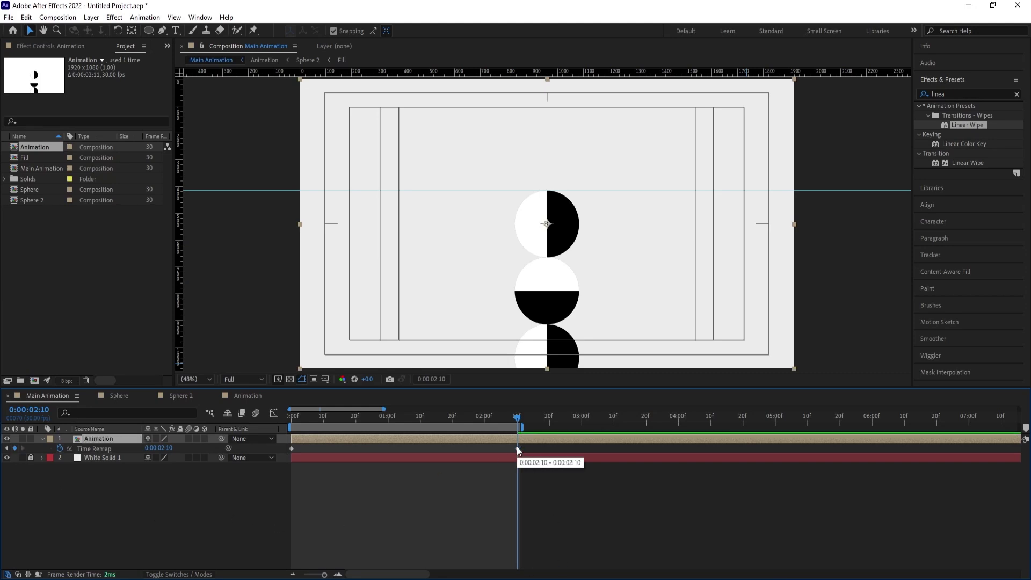
# Extend Main Animation's work area to about 14 seconds and preview it from the start
pyautogui.press('-')
pyautogui.press('-')
pyautogui.press('-')
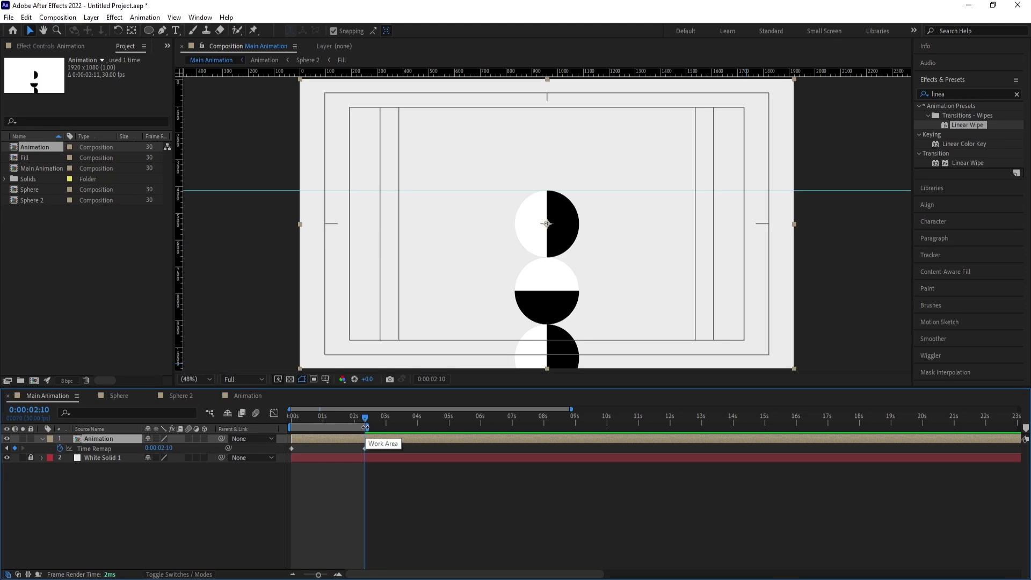
pyautogui.moveTo(366, 427); pyautogui.dragTo(477, 427)
pyautogui.hotkey('ctrl', 'z')
pyautogui.moveTo(368, 428); pyautogui.dragTo(729, 428)
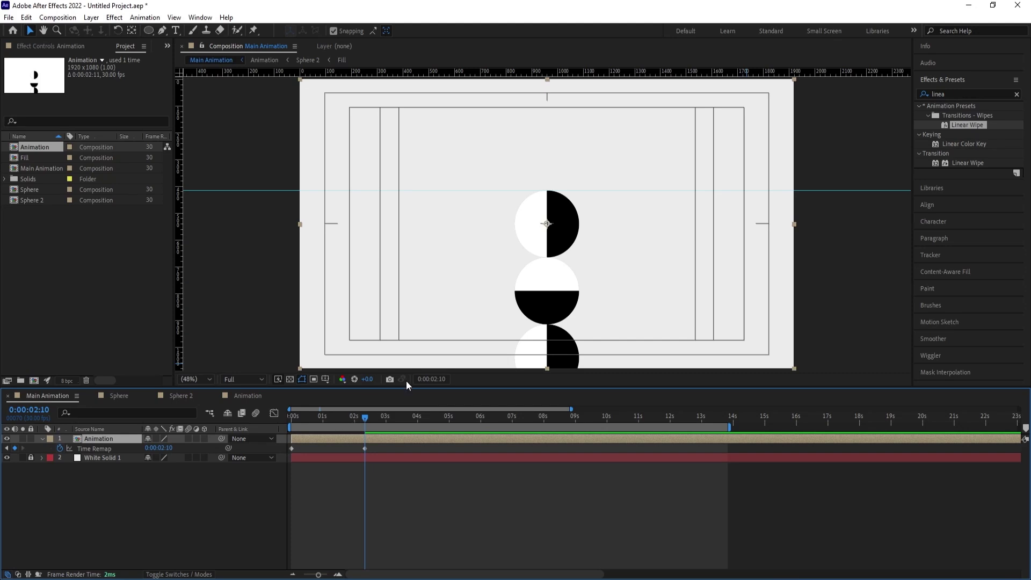
pyautogui.moveTo(363, 420); pyautogui.dragTo(249, 418)
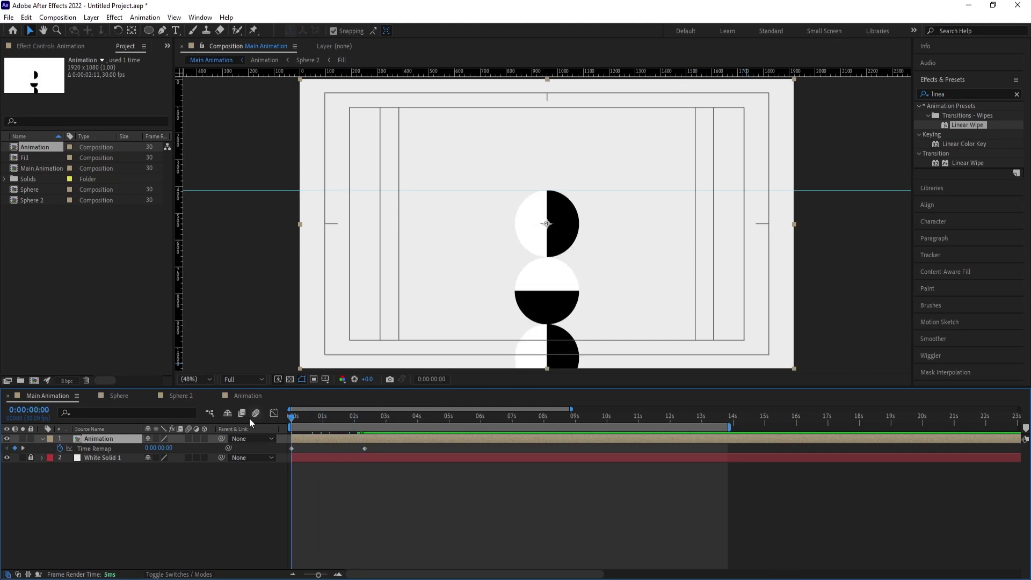
pyautogui.press('space')
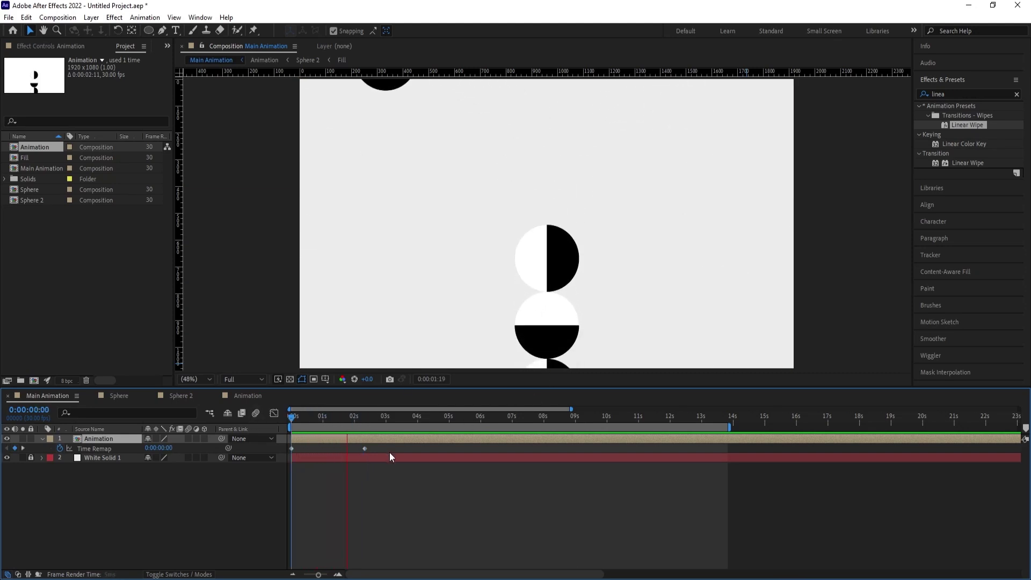
pyautogui.press('space')
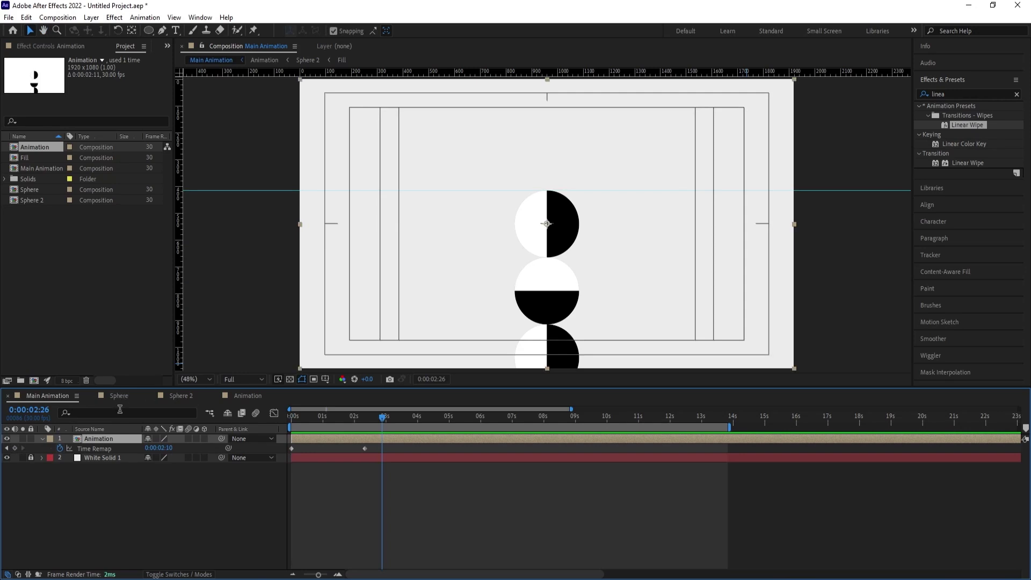
# Add a loopOut() expression to the Animation layer's Time Remap property
pyautogui.keyDown('alt'); pyautogui.click(61, 451); pyautogui.keyUp('alt')
pyautogui.write('loo')
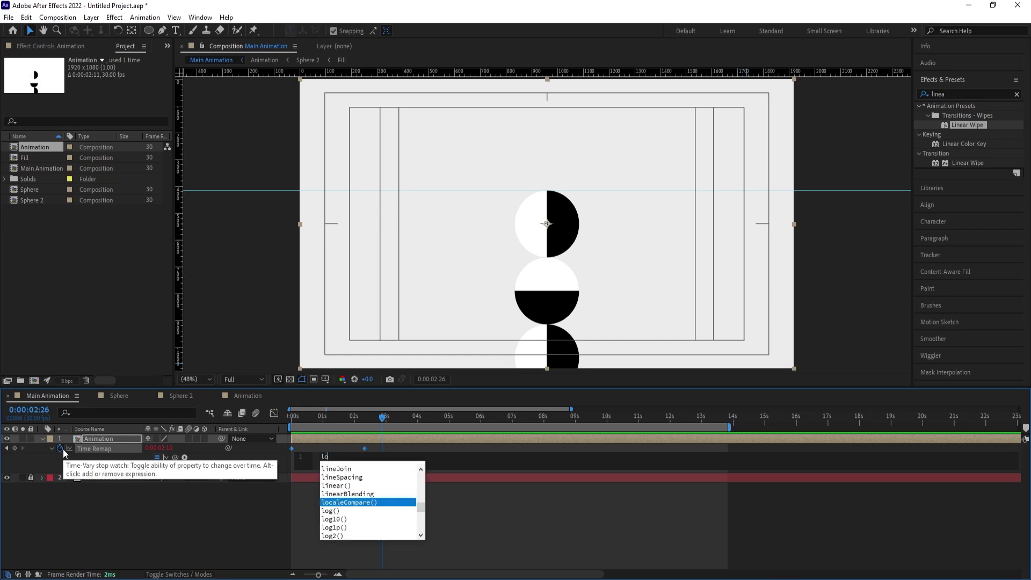
pyautogui.press('Down')
pyautogui.press('Down')
pyautogui.press('Down')
pyautogui.press('Down')
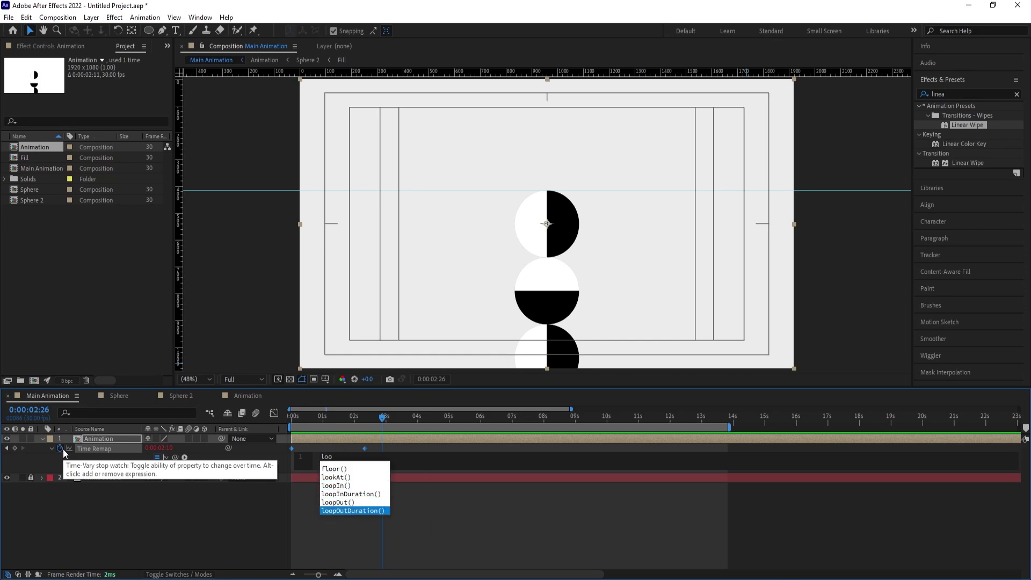
pyautogui.press('Up')
pyautogui.press('Return')
pyautogui.press('KP_Enter')
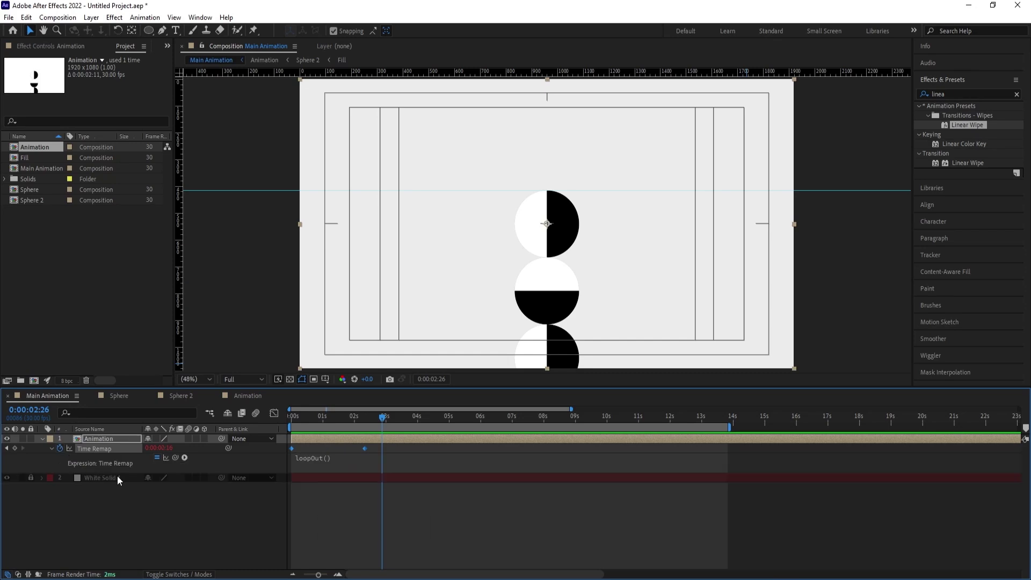
# Preview the looping Animation layer from the start of Main Animation
pyautogui.press('space')
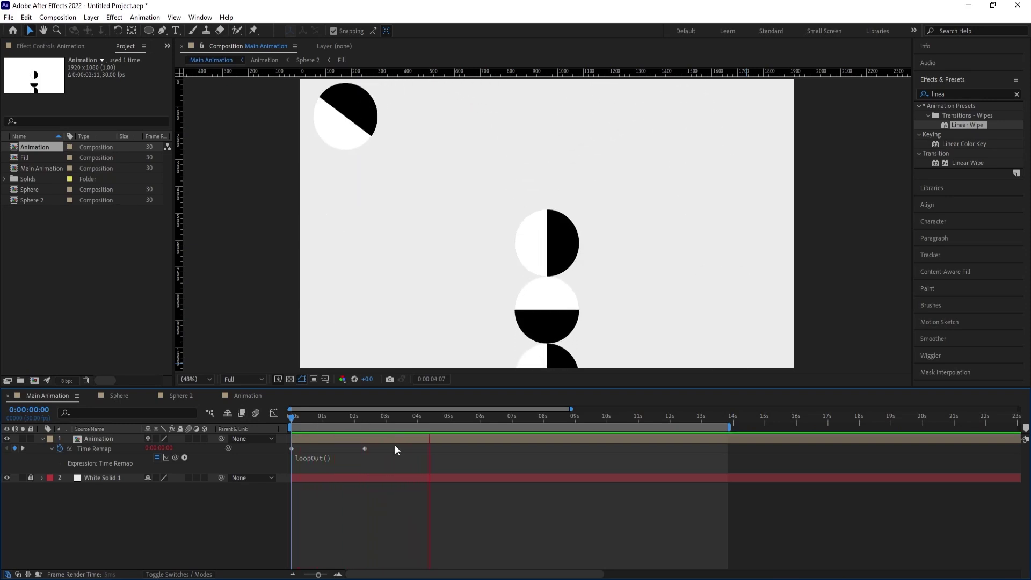
pyautogui.press('space')
pyautogui.moveTo(347, 421); pyautogui.dragTo(249, 414)
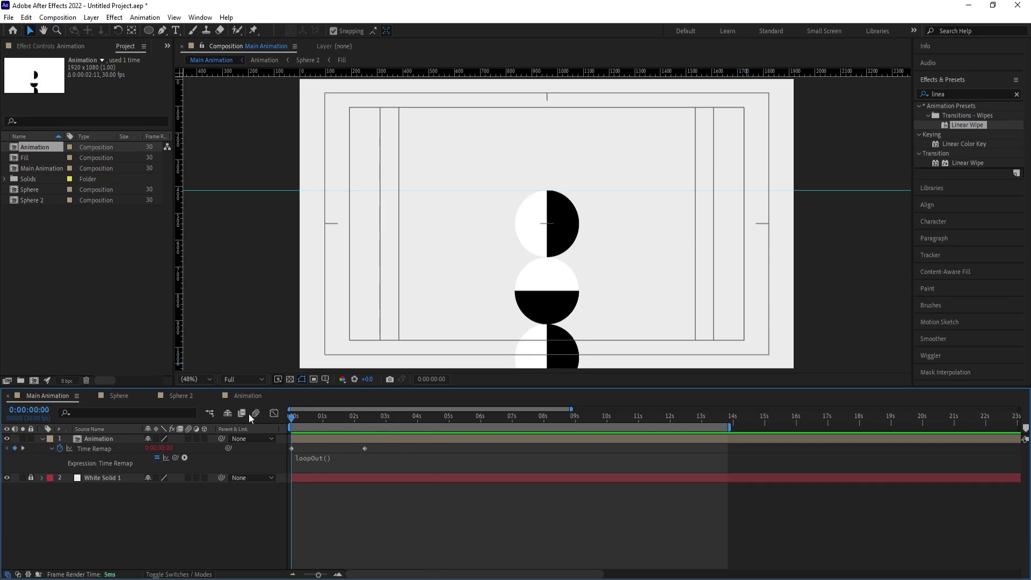
pyautogui.press('space')
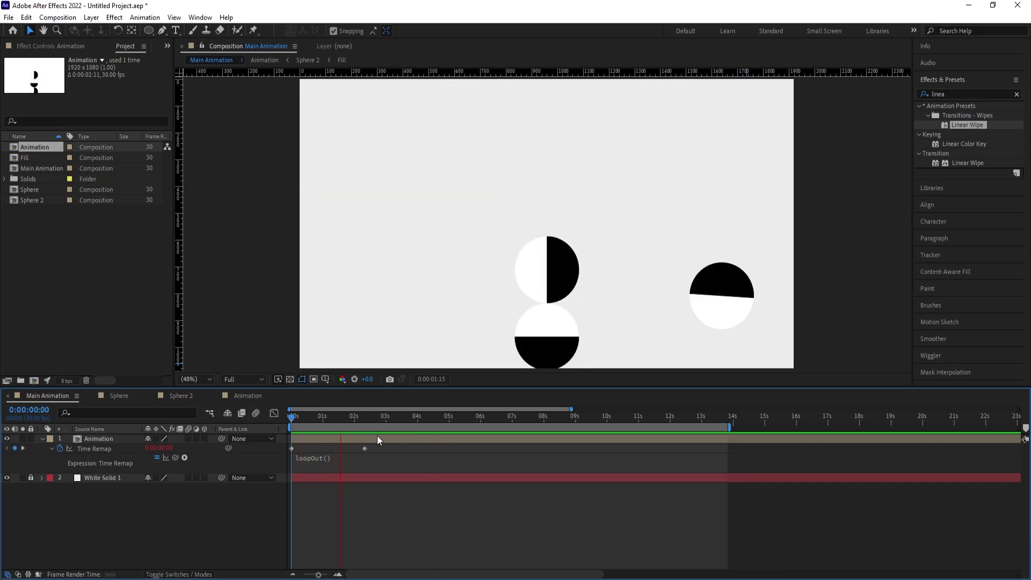
pyautogui.press('space')
# Find the frame where the top sphere meets the horizontal guide and end the work area at 0:00:09:10
pyautogui.moveTo(510, 417); pyautogui.dragTo(578, 433)
pyautogui.scroll(2, 558, 196)
pyautogui.scroll(3, 569, 199)
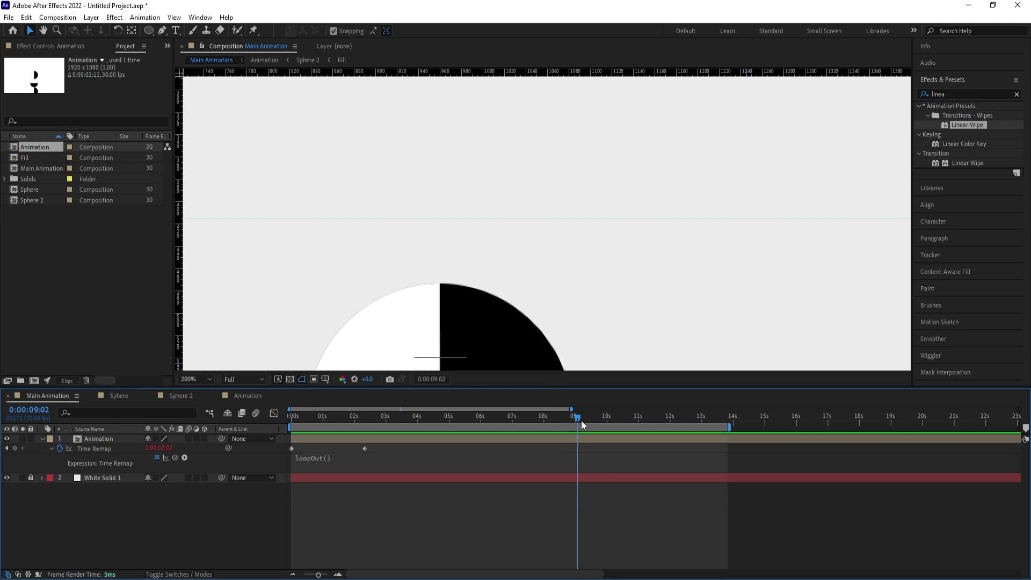
pyautogui.moveTo(582, 424); pyautogui.dragTo(587, 423)
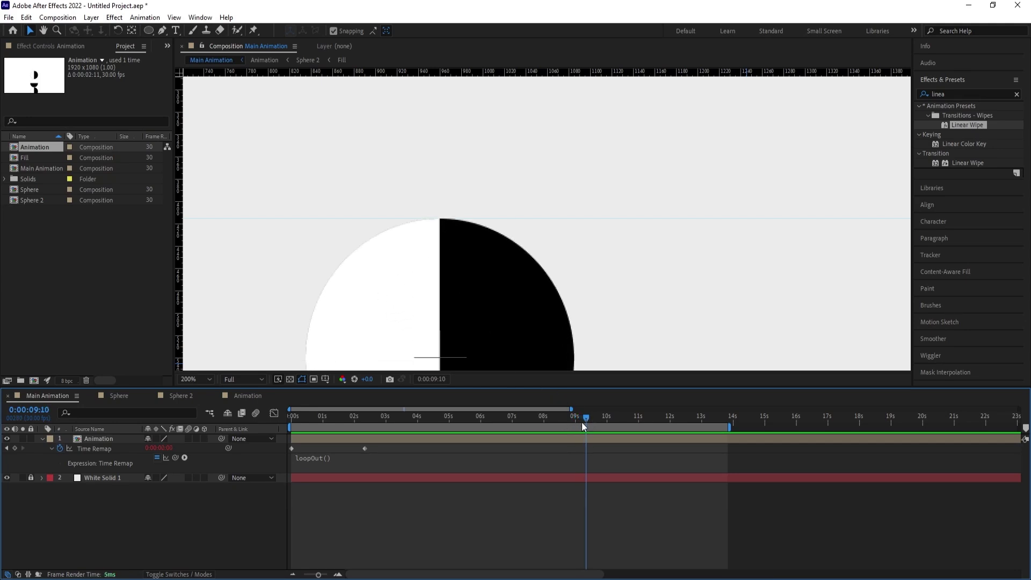
pyautogui.moveTo(583, 425)
pyautogui.mouseDown()
pyautogui.moveTo(662, 420)
pyautogui.moveTo(586, 410)
pyautogui.mouseUp()
pyautogui.press('n')
# Fit the composition in the viewer and preview the transition from the work area's end back to its start
pyautogui.press('space')
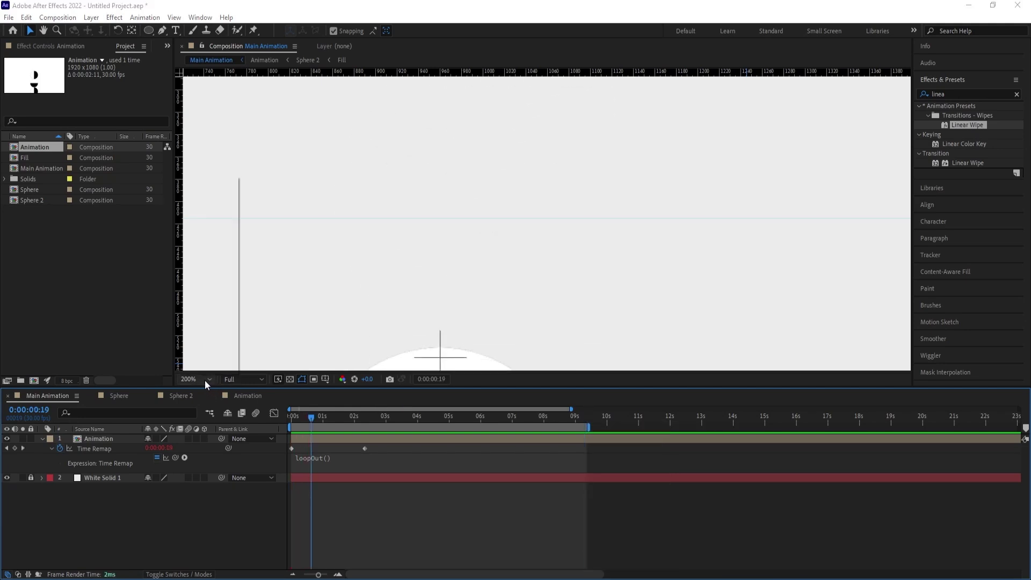
pyautogui.click(205, 379)
pyautogui.click(207, 180)
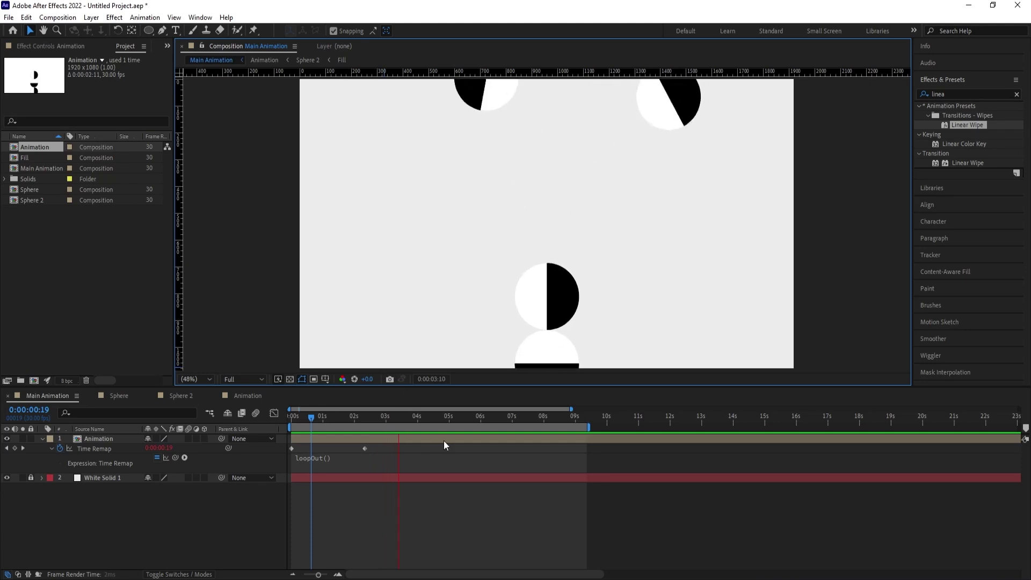
pyautogui.press('space')
pyautogui.click(562, 417)
pyautogui.press('space')
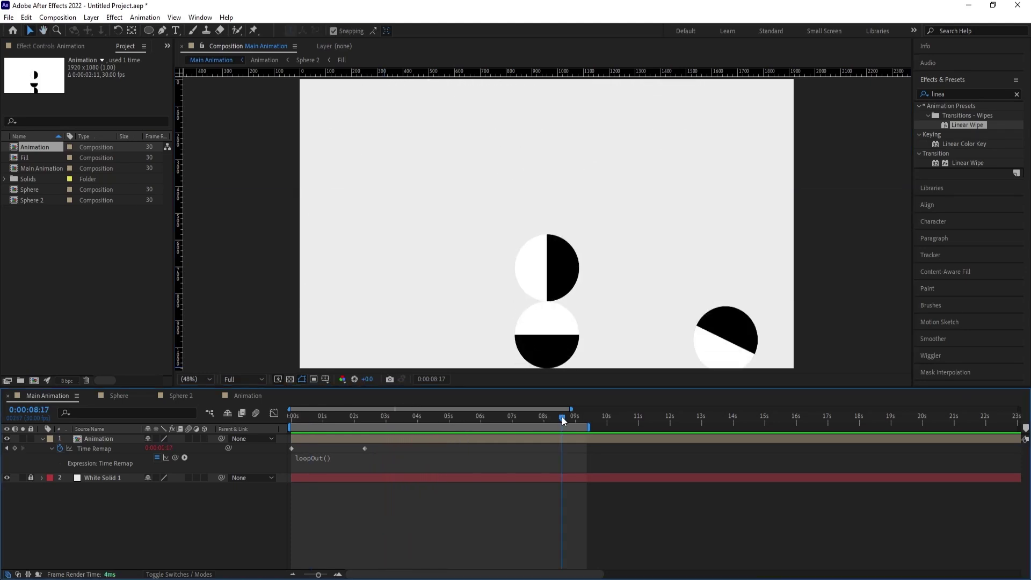
pyautogui.press('space')
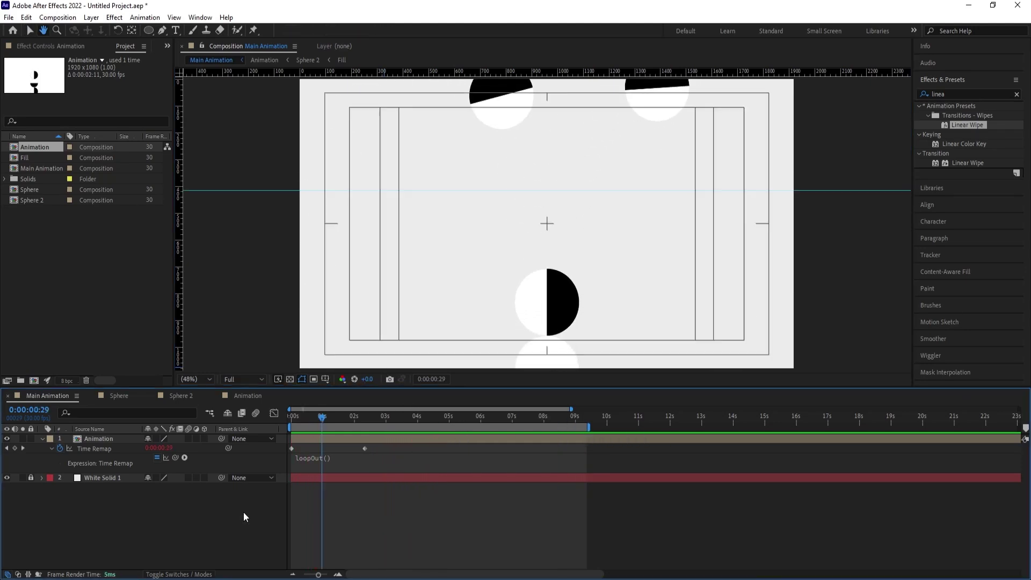
# Collapse the Animation layer's properties and add an adjustment layer above it
pyautogui.press('u')
pyautogui.rightClick(164, 498)
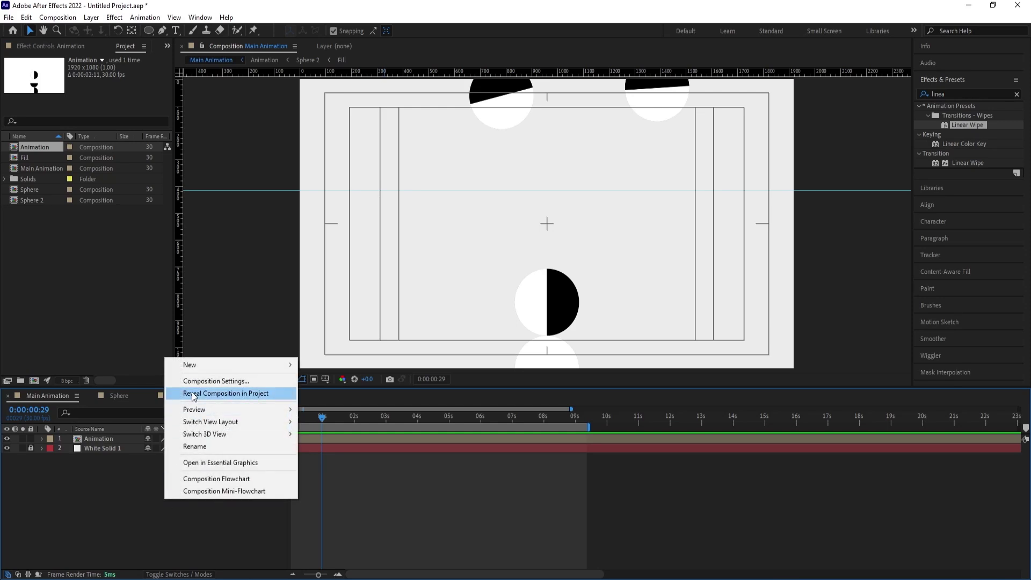
pyautogui.moveTo(193, 367)
pyautogui.click(347, 454)
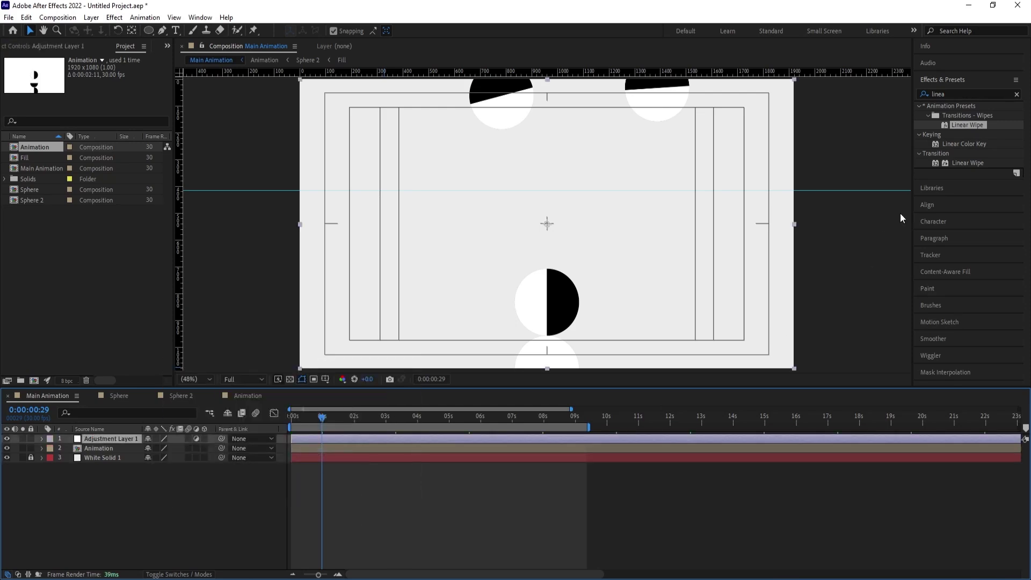
# Apply the Tint effect to the adjustment layer, swap its colors to test the inverted look and swap them back
pyautogui.click(951, 91)
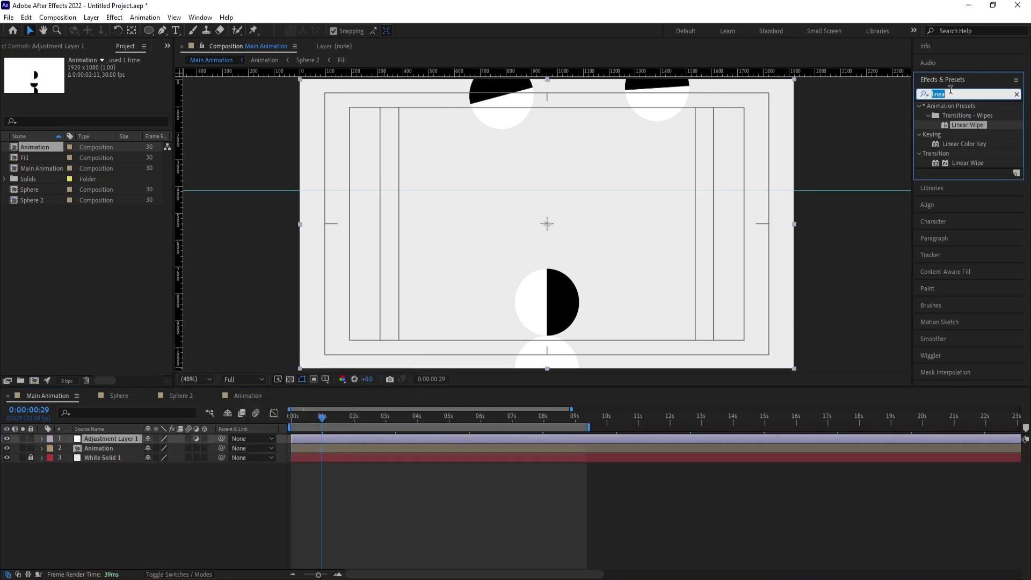
pyautogui.write('tint')
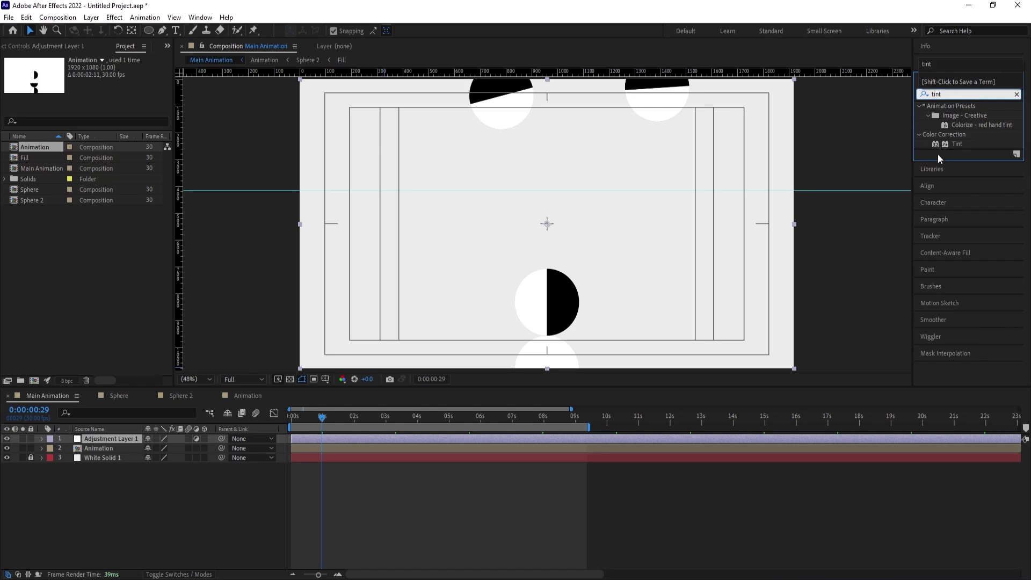
pyautogui.doubleClick(944, 146)
pyautogui.click(158, 110)
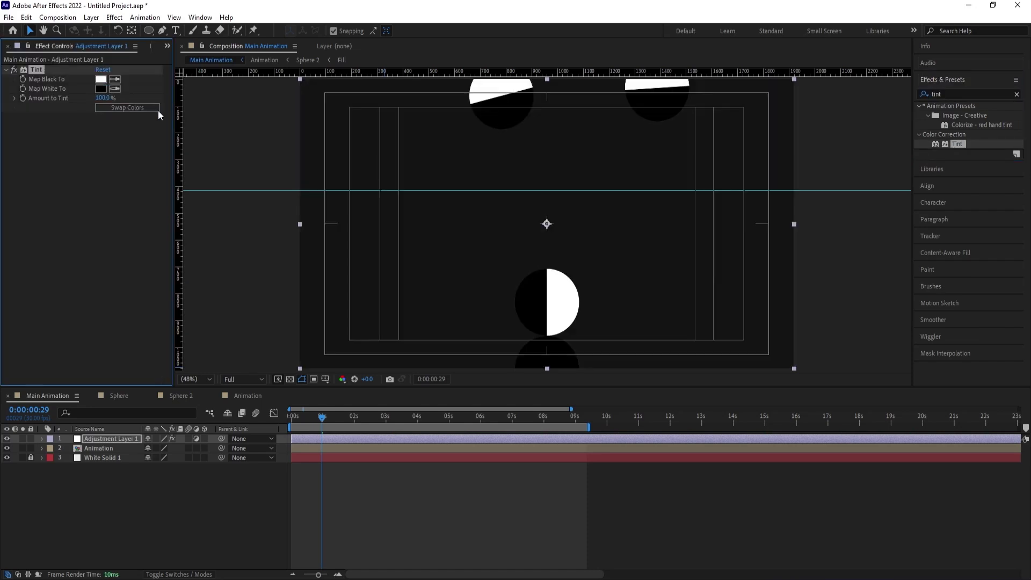
pyautogui.click(158, 111)
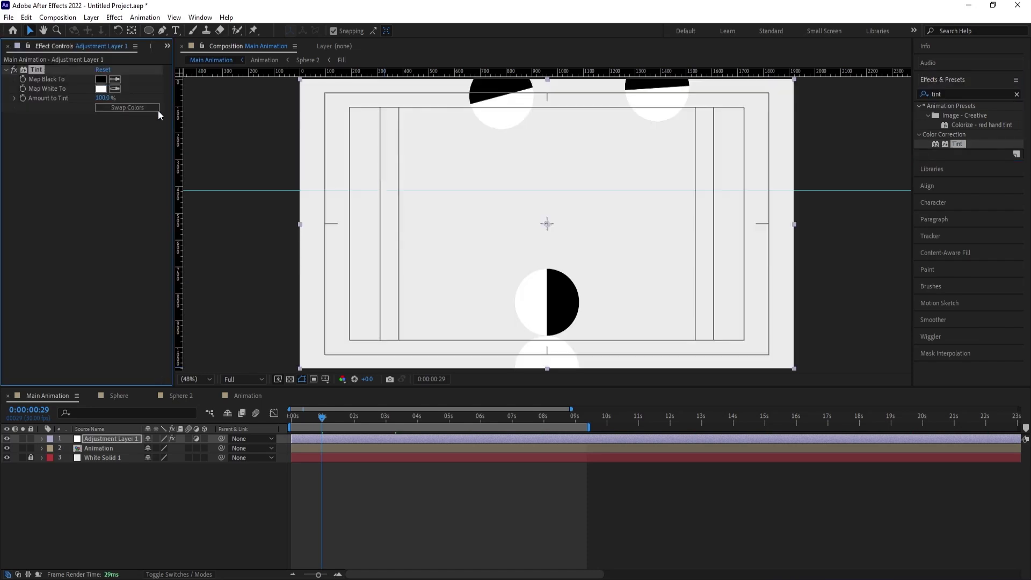
# Open the Animation precomposition and go to its first frame
pyautogui.doubleClick(108, 448)
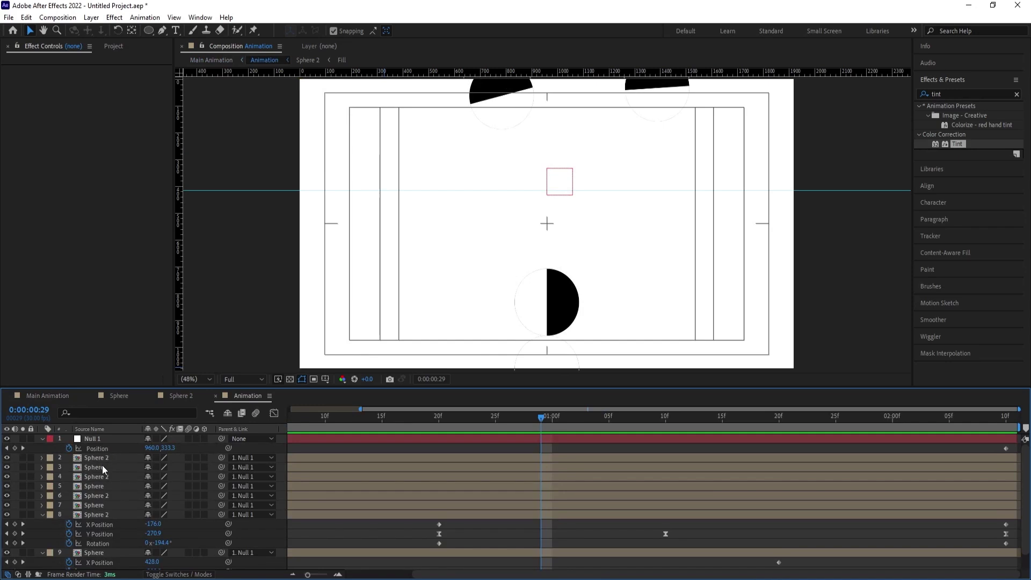
pyautogui.click(104, 458)
pyautogui.press('Home')
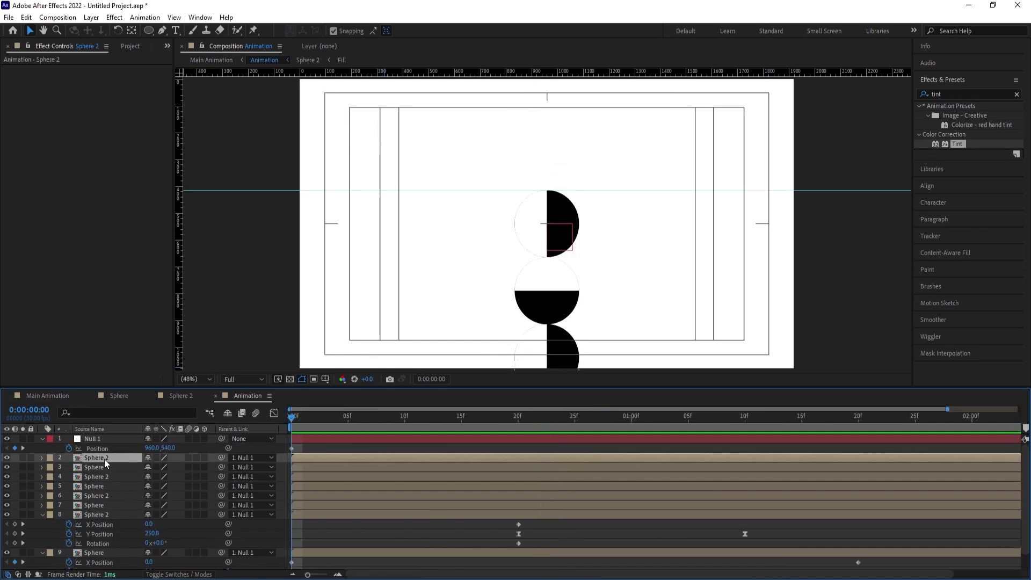
pyautogui.rightClick(104, 459)
pyautogui.moveTo(141, 294)
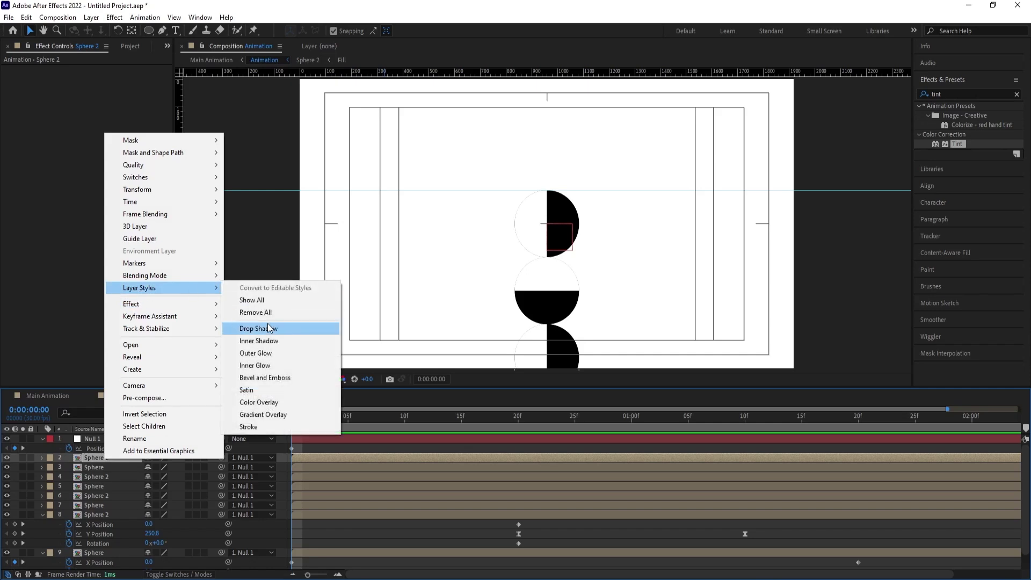
pyautogui.click(263, 377)
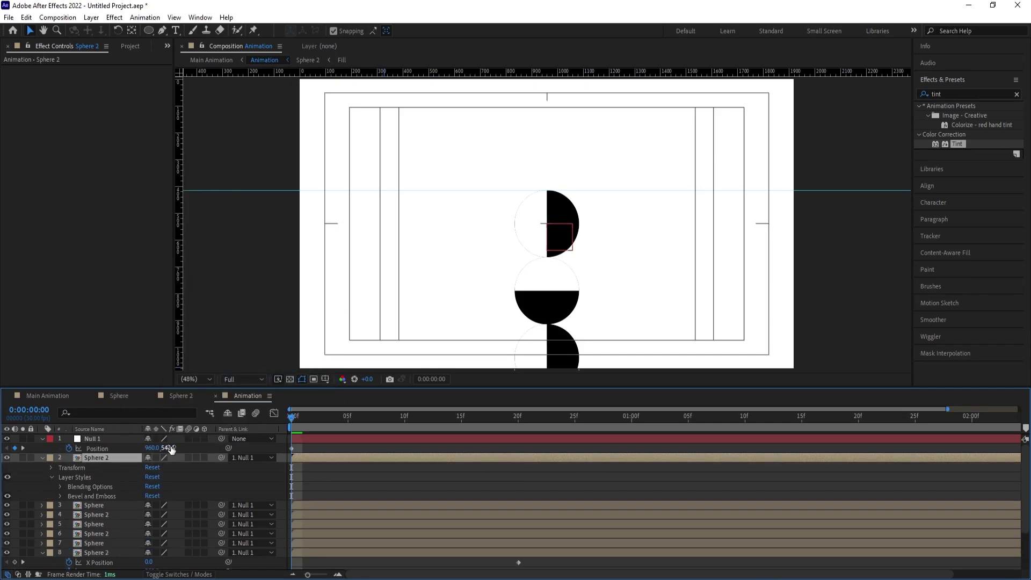
pyautogui.hotkey('ctrl', 'z')
# Apply the Bevel and Emboss layer style to the bottommost Sphere layer, layer 9
pyautogui.scroll(-2, 118, 471)
pyautogui.click(116, 537)
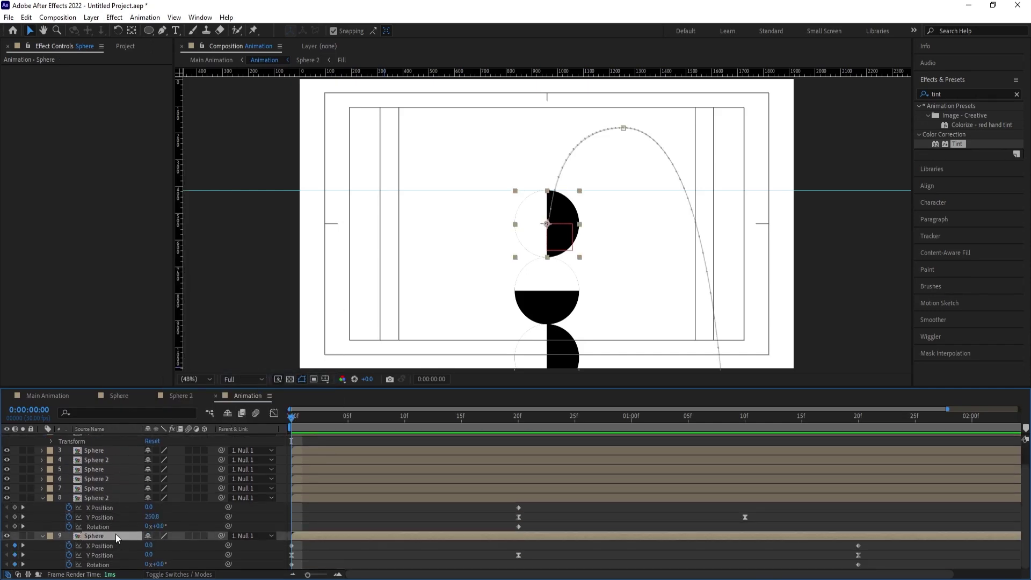
pyautogui.rightClick(115, 533)
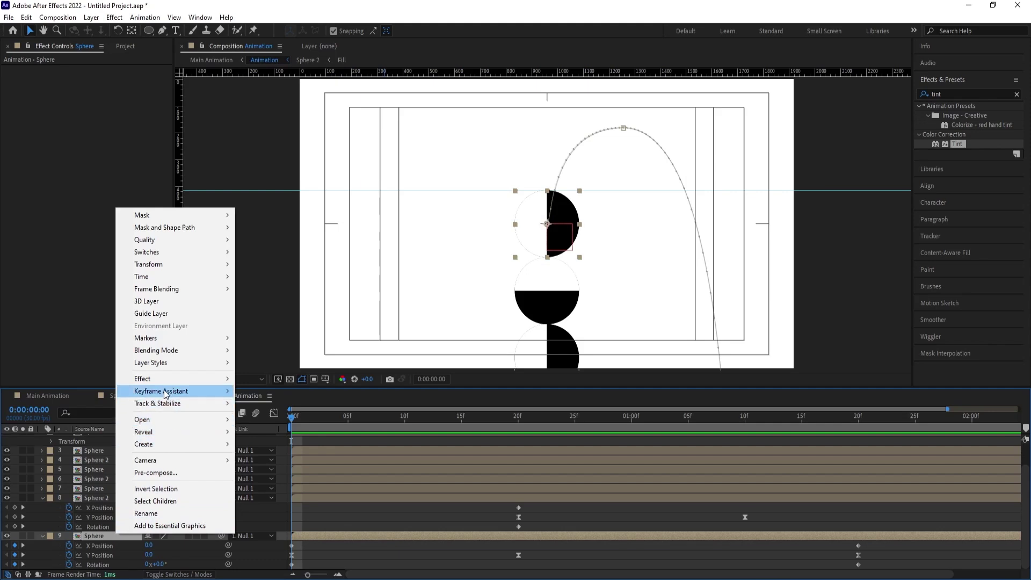
pyautogui.moveTo(161, 363)
pyautogui.click(279, 456)
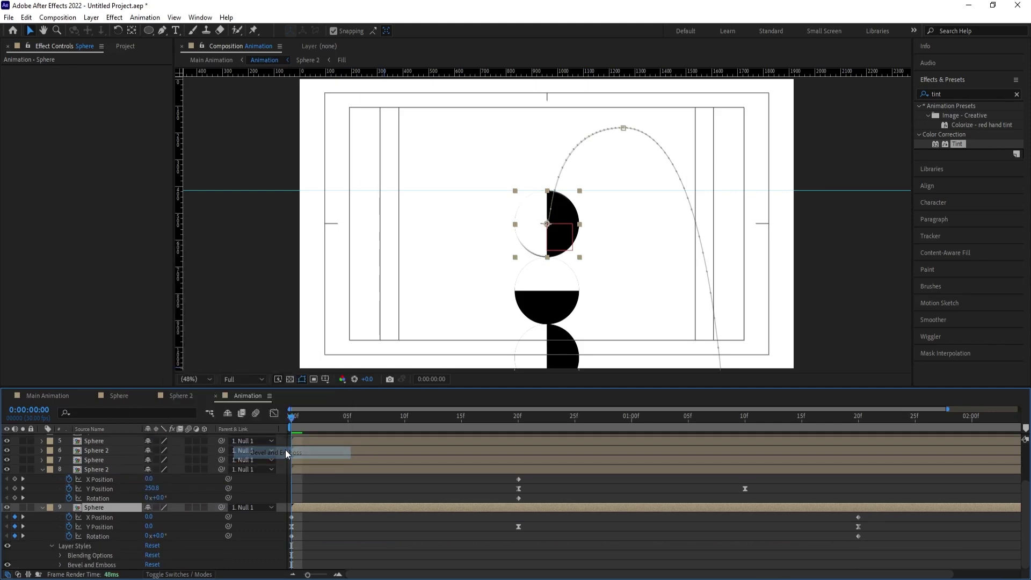
# Set layer 9's Bevel and Emboss to Soften 16, Size 104 and Shadow Opacity 28%
pyautogui.click(60, 565)
pyautogui.scroll(-3, 76, 548)
pyautogui.moveTo(152, 496); pyautogui.dragTo(263, 481)
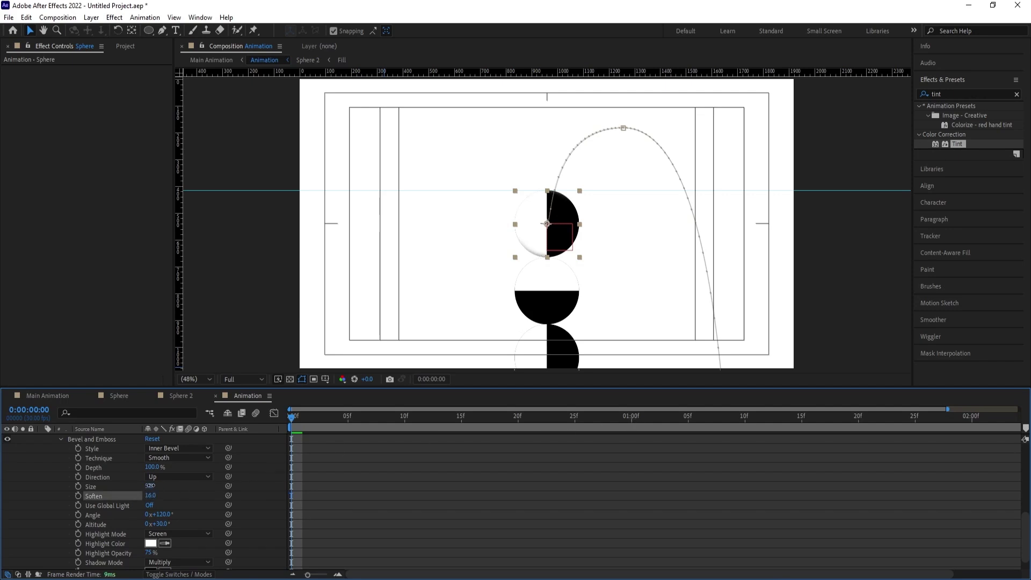
pyautogui.moveTo(150, 485); pyautogui.dragTo(196, 478)
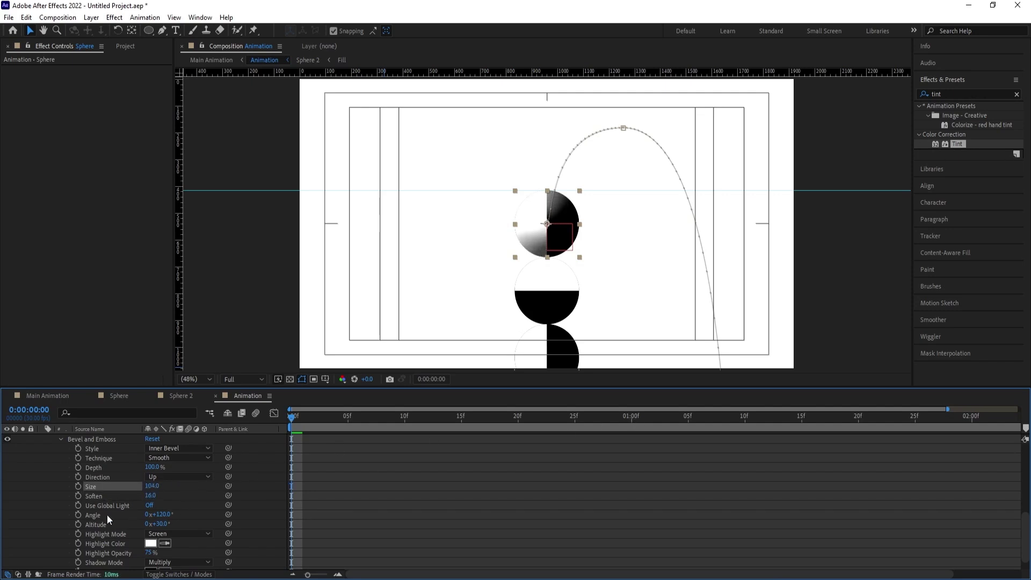
pyautogui.scroll(-1, 110, 540)
pyautogui.moveTo(149, 565); pyautogui.dragTo(127, 562)
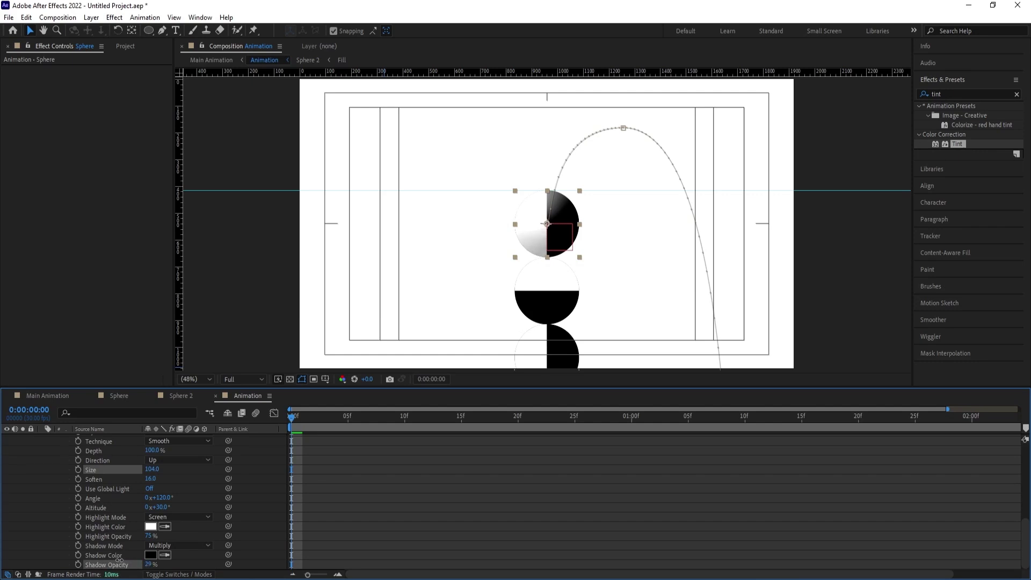
# Test grey and red as the bevel's Highlight Color and return it to white FFFFFF
pyautogui.click(150, 527)
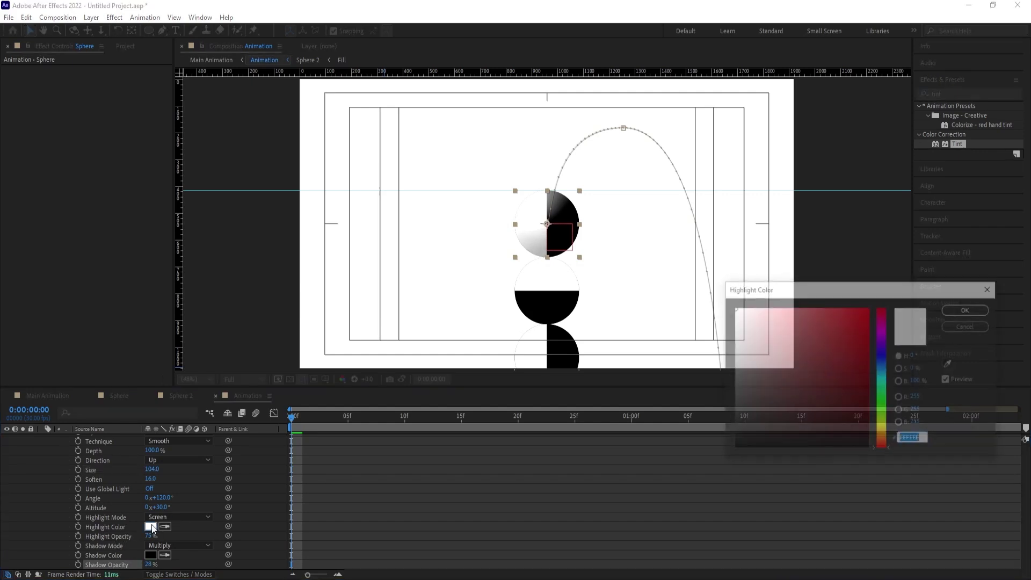
pyautogui.moveTo(778, 371); pyautogui.dragTo(735, 378)
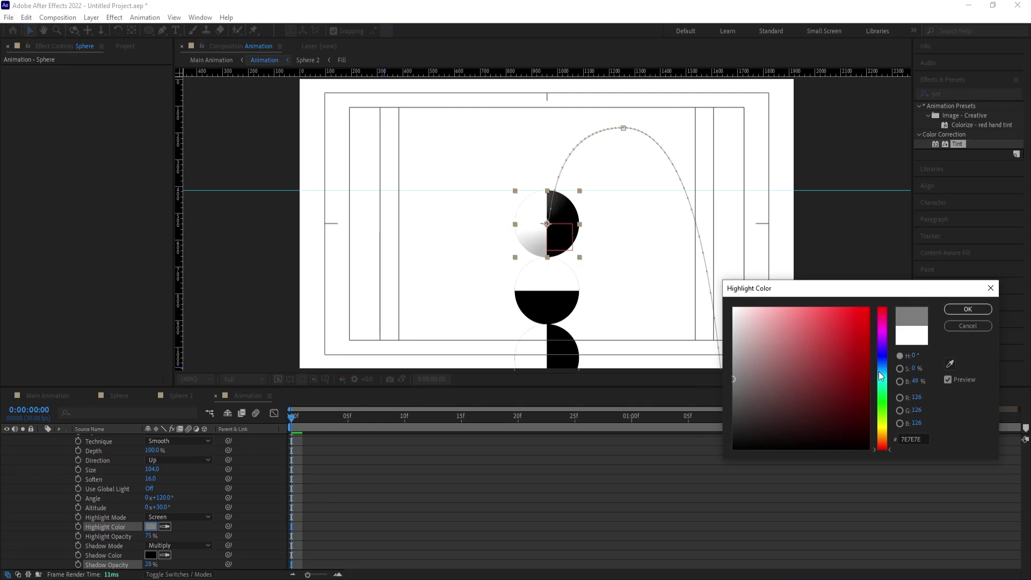
pyautogui.moveTo(800, 368); pyautogui.dragTo(894, 267)
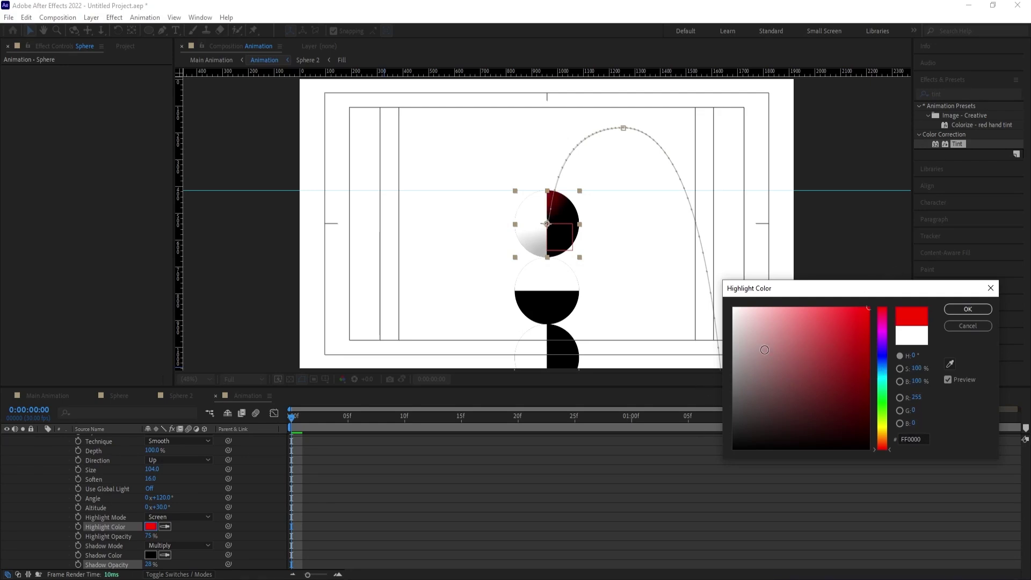
pyautogui.moveTo(764, 350)
pyautogui.mouseDown()
pyautogui.moveTo(738, 371)
pyautogui.moveTo(687, 265)
pyautogui.mouseUp()
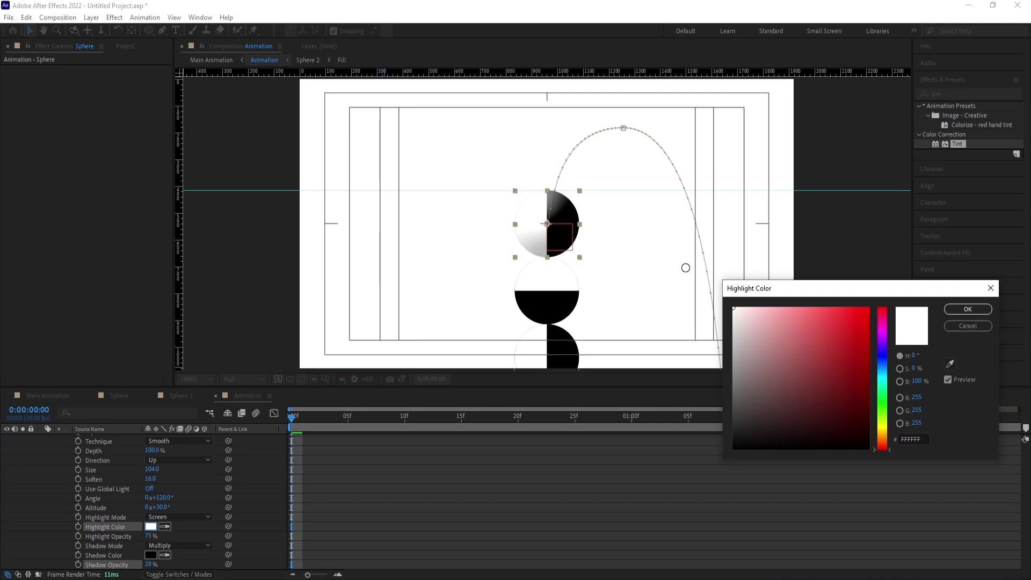
pyautogui.click(987, 316)
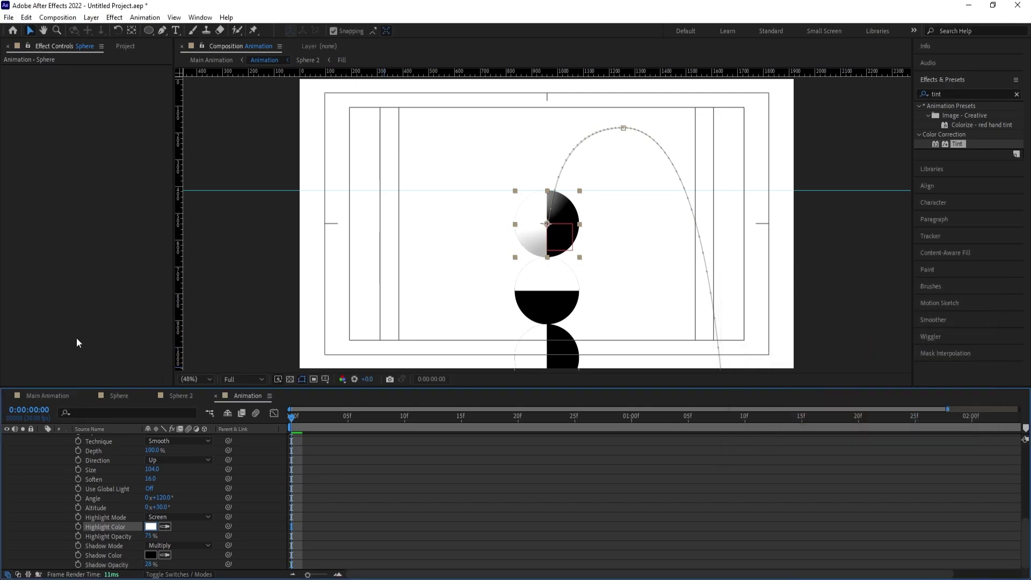
# Copy layer 9's Layer Styles and paste them onto all the other sphere layers, 2 through 8
pyautogui.scroll(5, 107, 459)
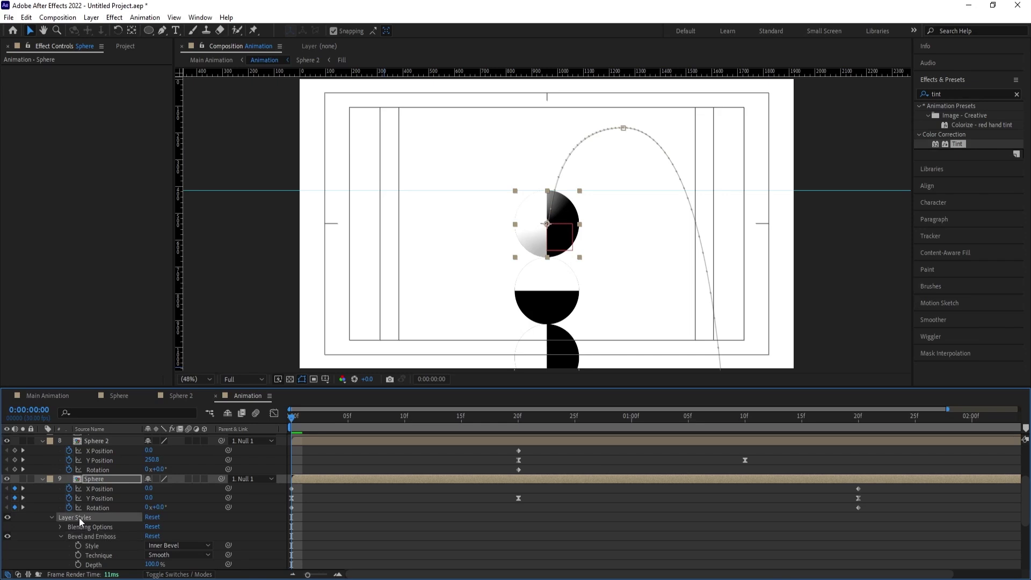
pyautogui.click(95, 440)
pyautogui.scroll(3, 99, 449)
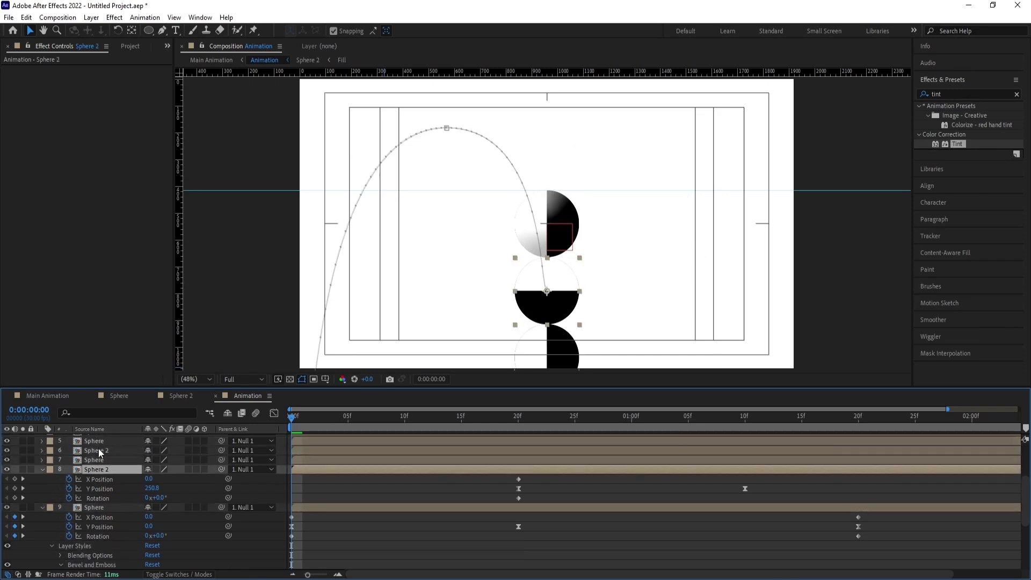
pyautogui.keyDown('shift'); pyautogui.click(95, 457); pyautogui.keyUp('shift')
pyautogui.hotkey('ctrl', 'v')
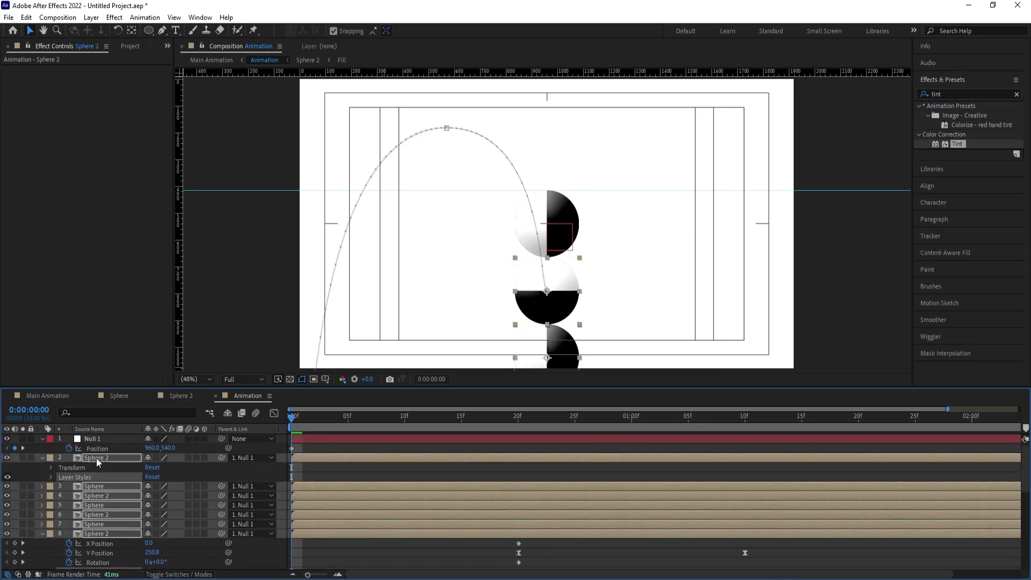
# Preview the beveled spheres and return to the Main Animation composition
pyautogui.press('space')
pyautogui.click(68, 399)
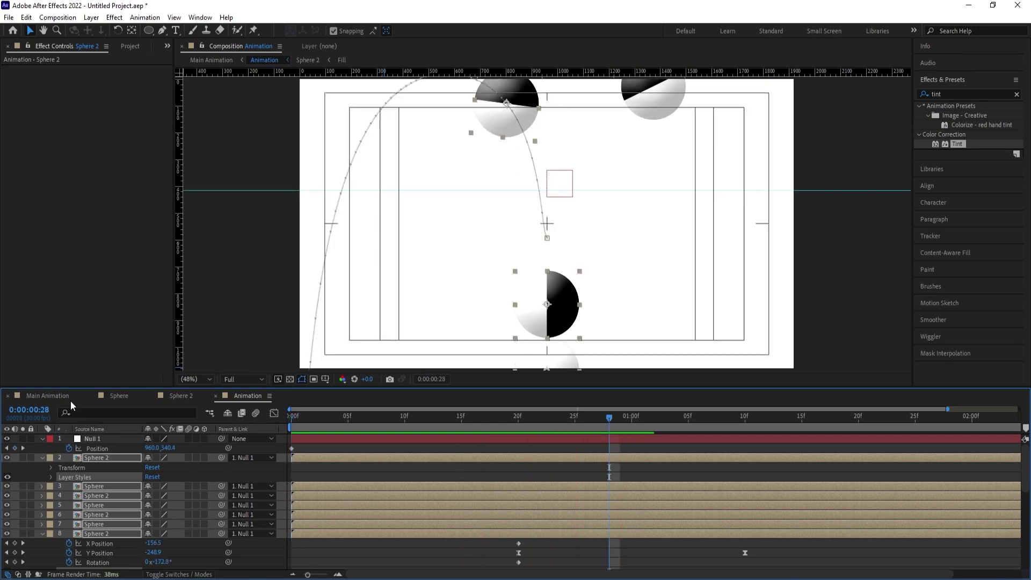
pyautogui.click(69, 399)
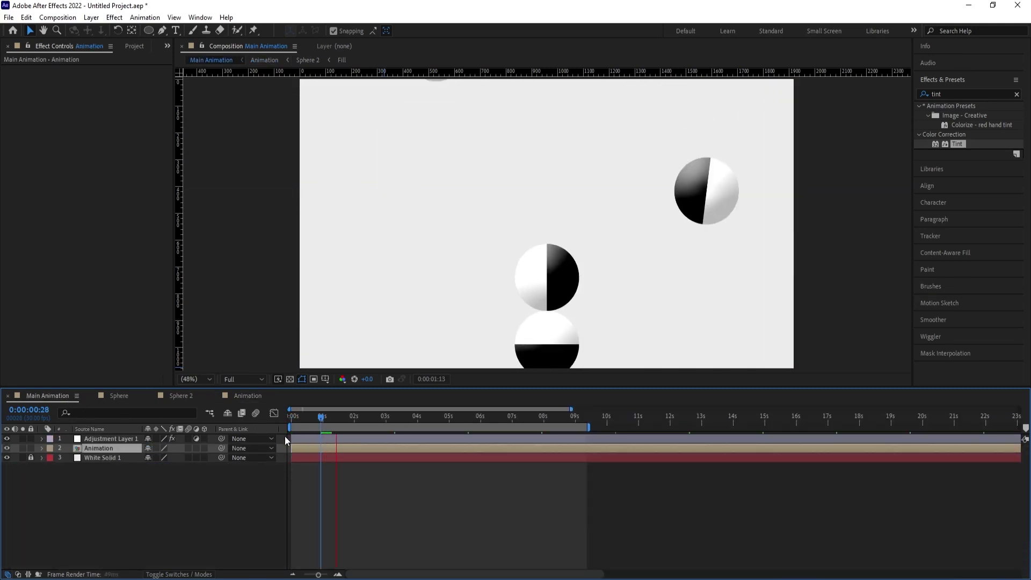
# Swap the adjustment layer's Tint colors to test the inverted look, swap them back and preview the animation
pyautogui.click(120, 443)
pyautogui.click(119, 440)
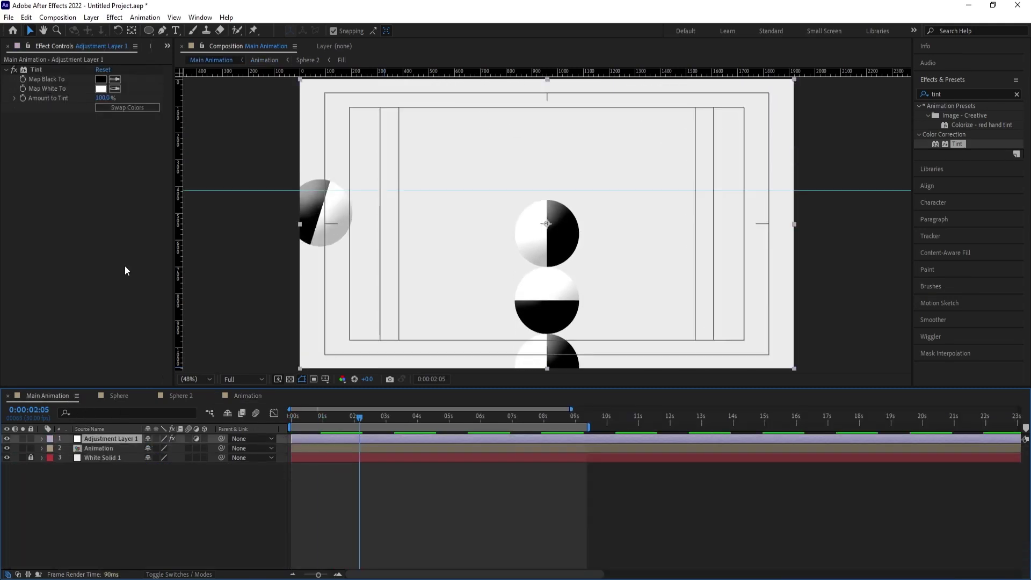
pyautogui.click(112, 111)
pyautogui.click(110, 107)
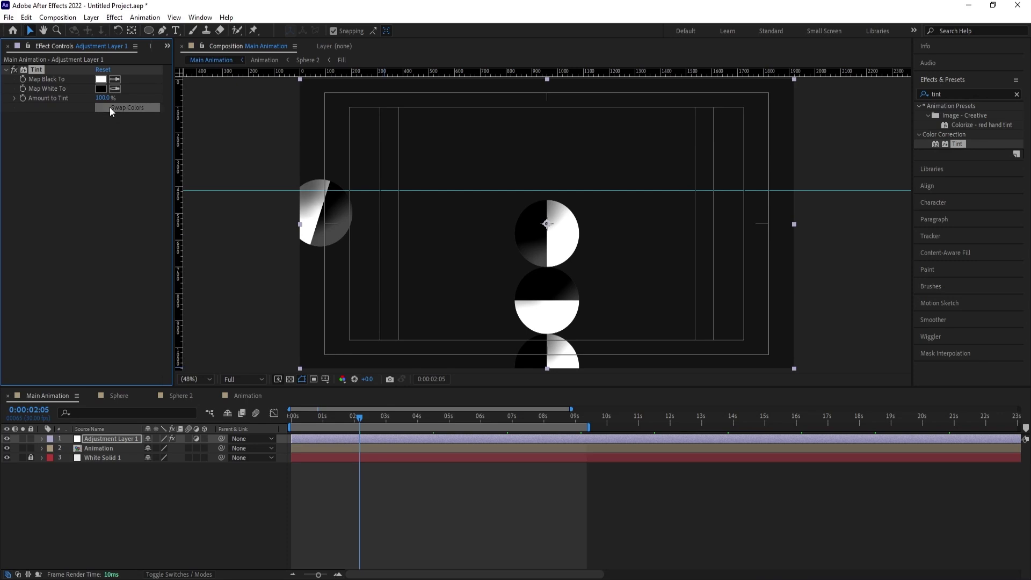
pyautogui.press('space')
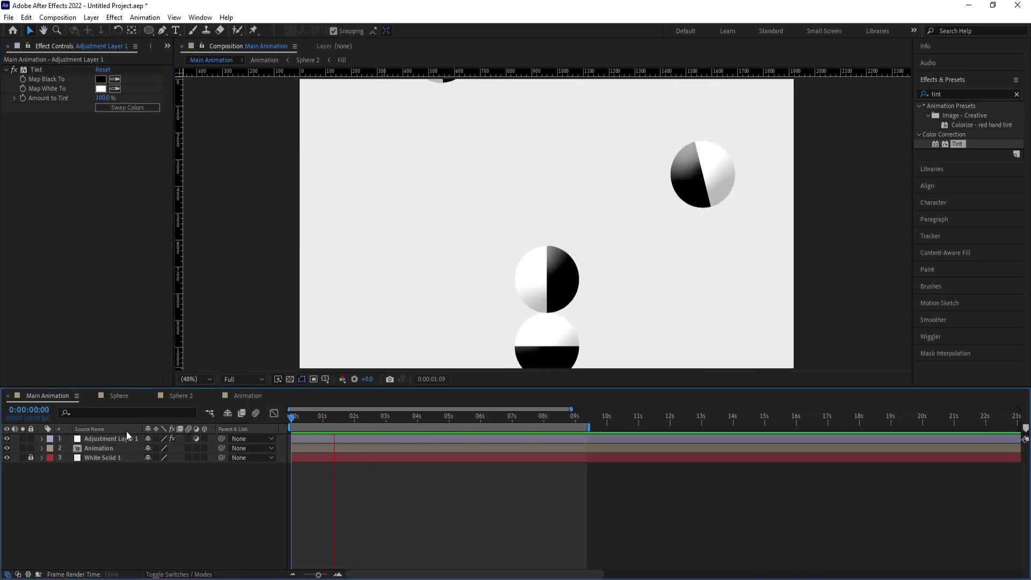
# Invert the picture by swapping the adjustment layer's Tint colors, and deselect the layer
pyautogui.click(107, 439)
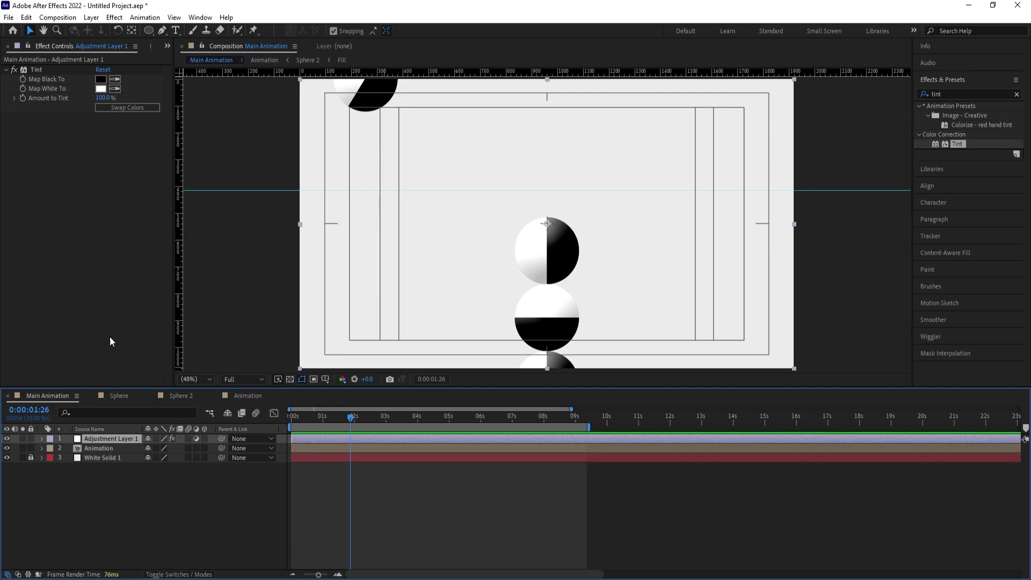
pyautogui.click(119, 106)
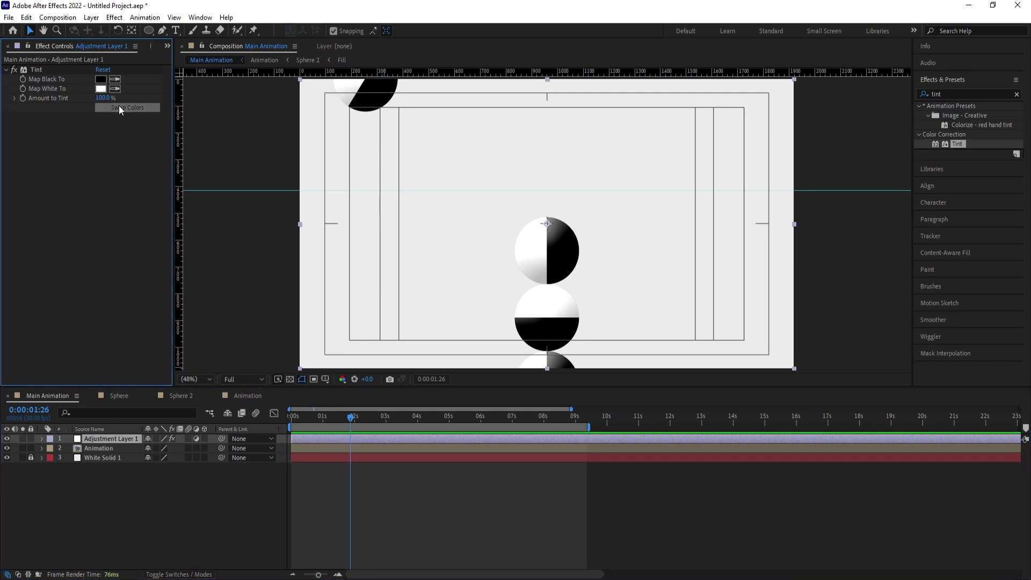
pyautogui.click(141, 496)
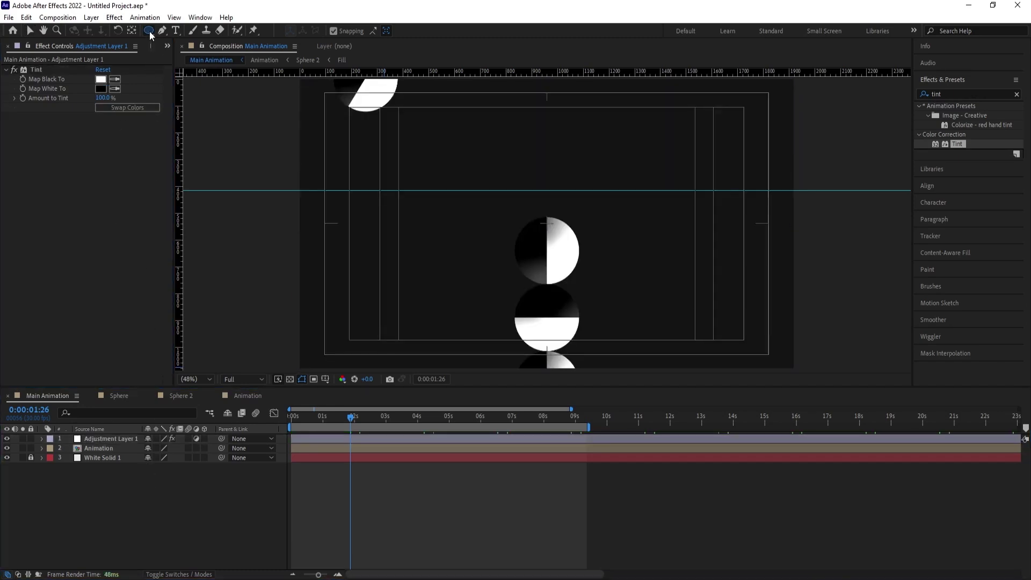
# Draw a white filled circle larger than the spheres on a new shape layer and center its anchor point
pyautogui.moveTo(149, 31); pyautogui.dragTo(197, 57)
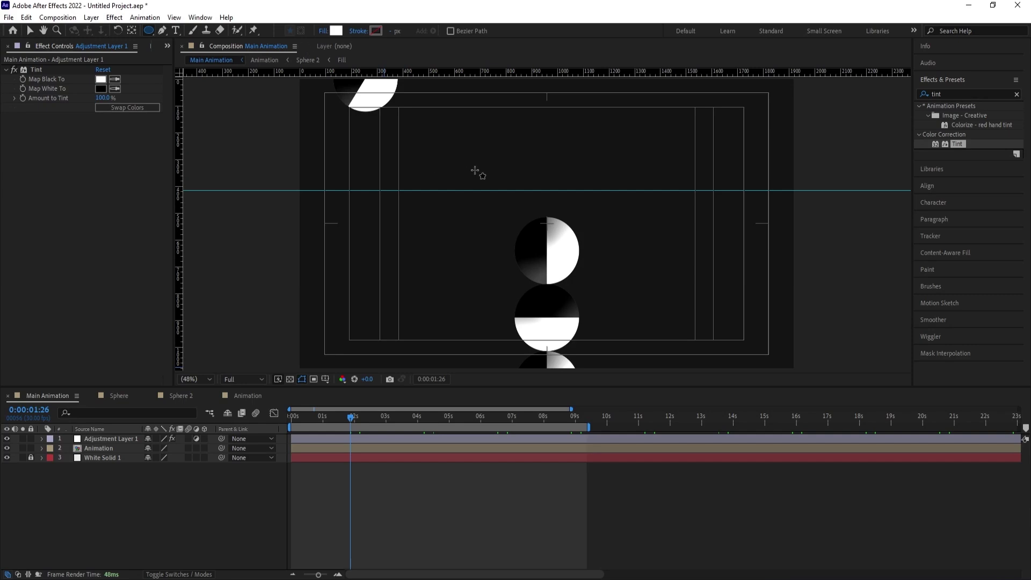
pyautogui.moveTo(475, 170); pyautogui.dragTo(581, 286)
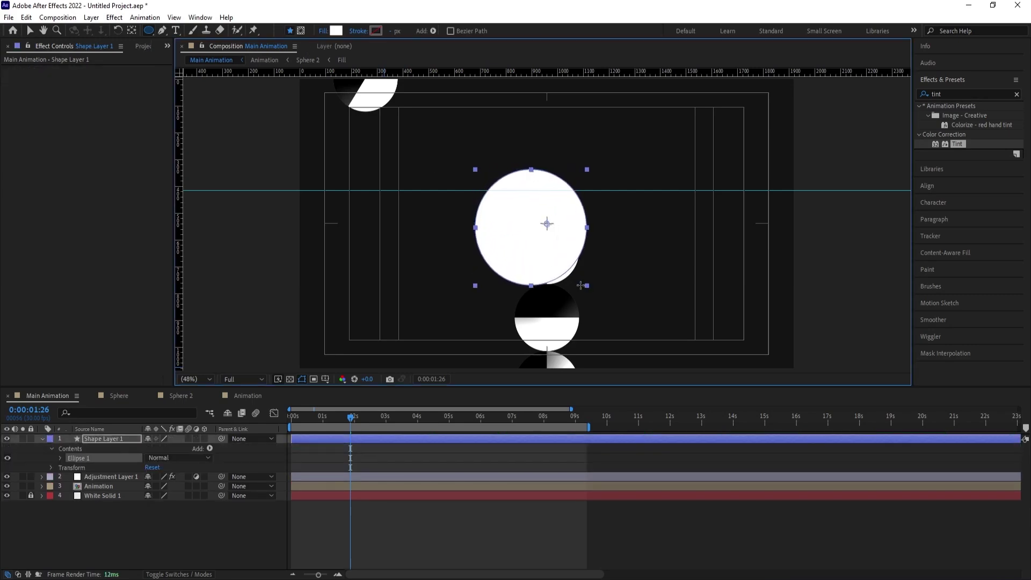
pyautogui.click(310, 437)
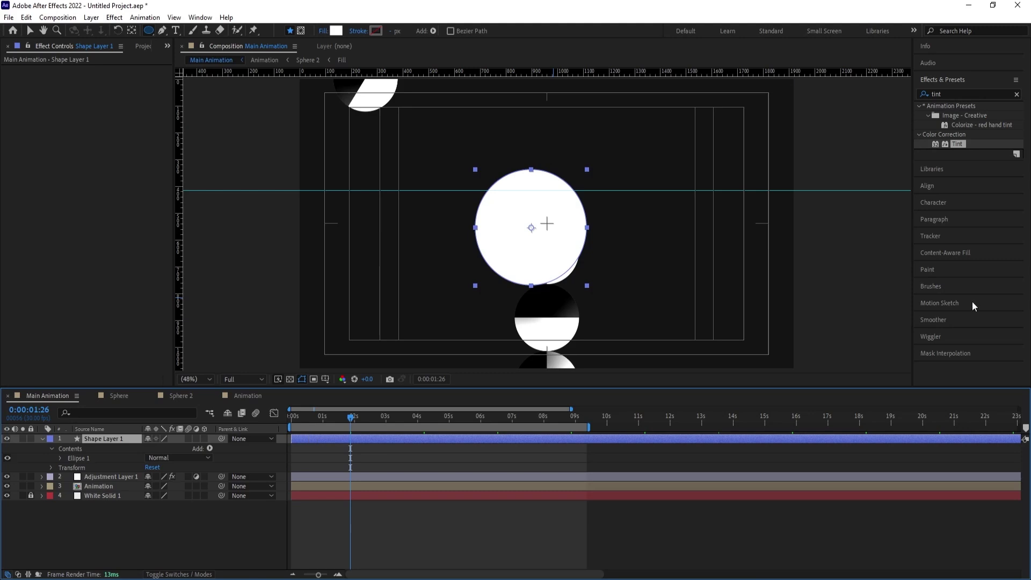
# Align the circle horizontally and vertically to the composition's center
pyautogui.click(927, 186)
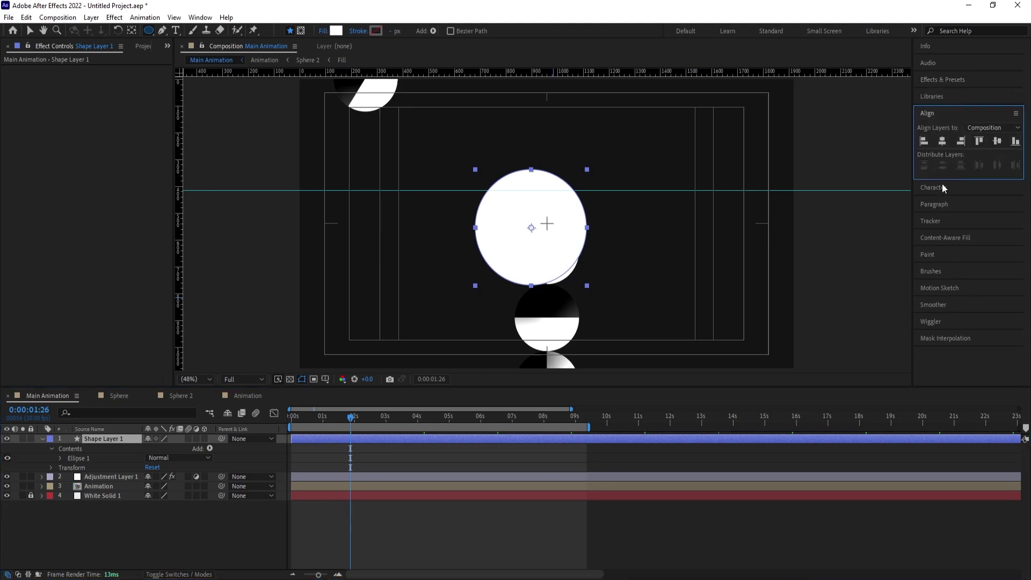
pyautogui.click(946, 142)
pyautogui.click(997, 142)
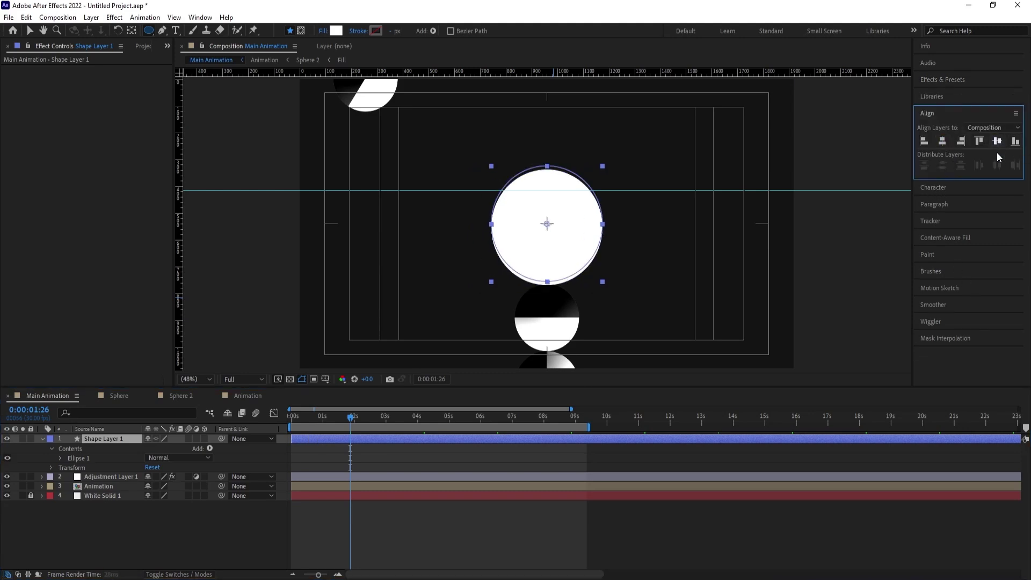
# Set the adjustment layer's track matte to Alpha Matte "Shape Layer 1" so the tint affects only the circle
pyautogui.click(110, 477)
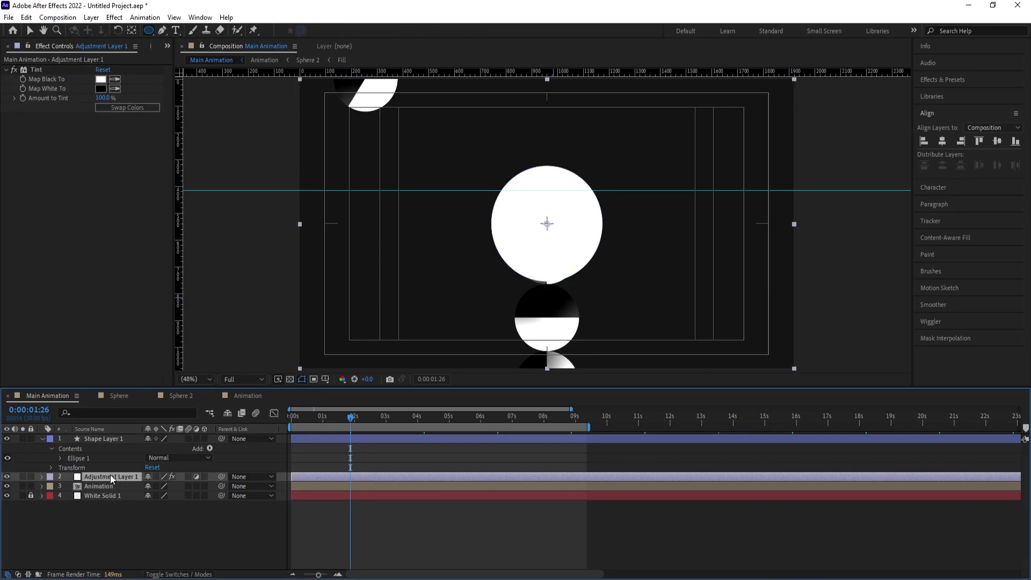
pyautogui.press('F4')
pyautogui.click(204, 476)
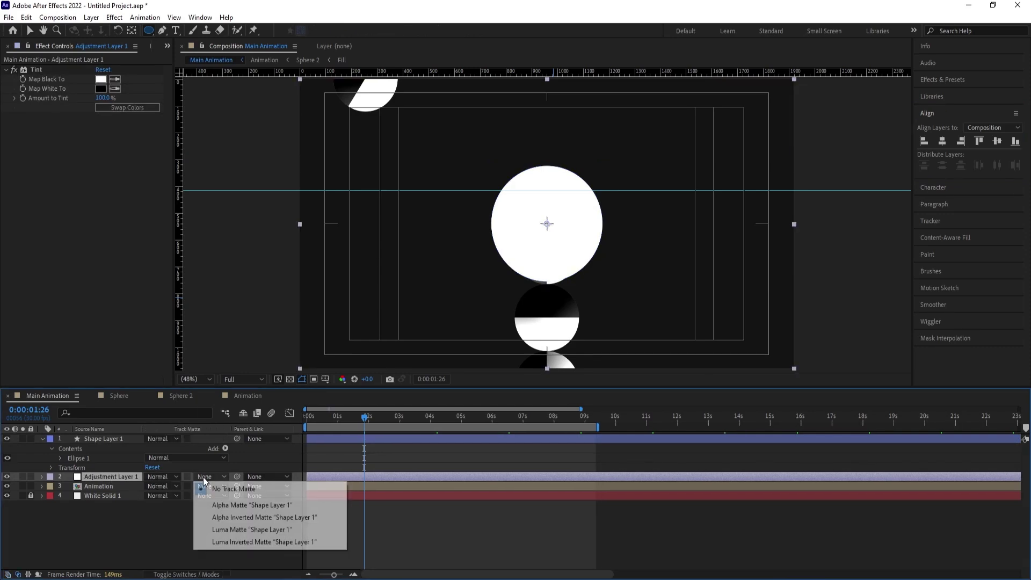
pyautogui.click(218, 504)
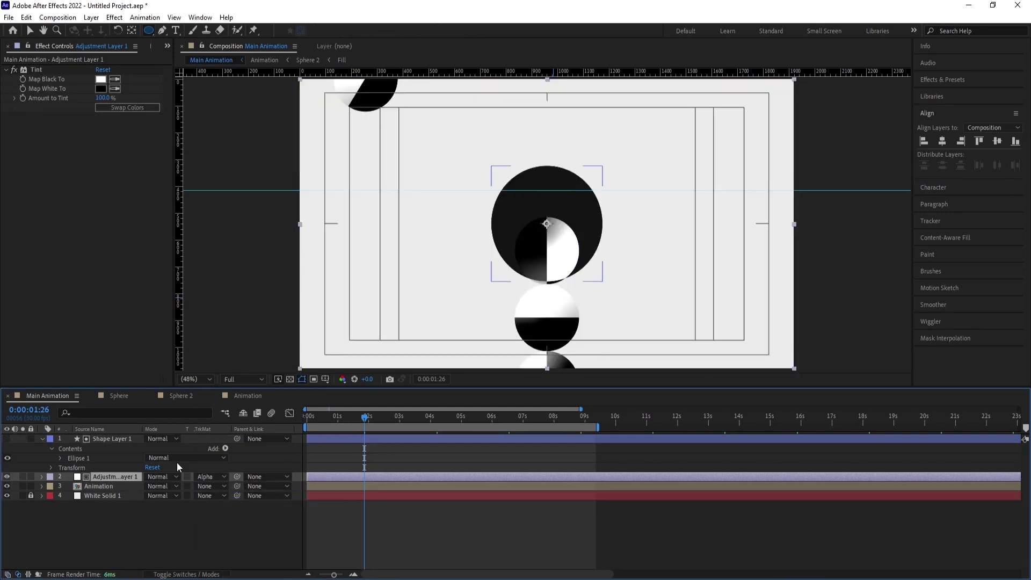
# Set Shape Layer 1's Scale to 0% at the start of the timeline and keyframe it
pyautogui.click(126, 439)
pyautogui.press('Home')
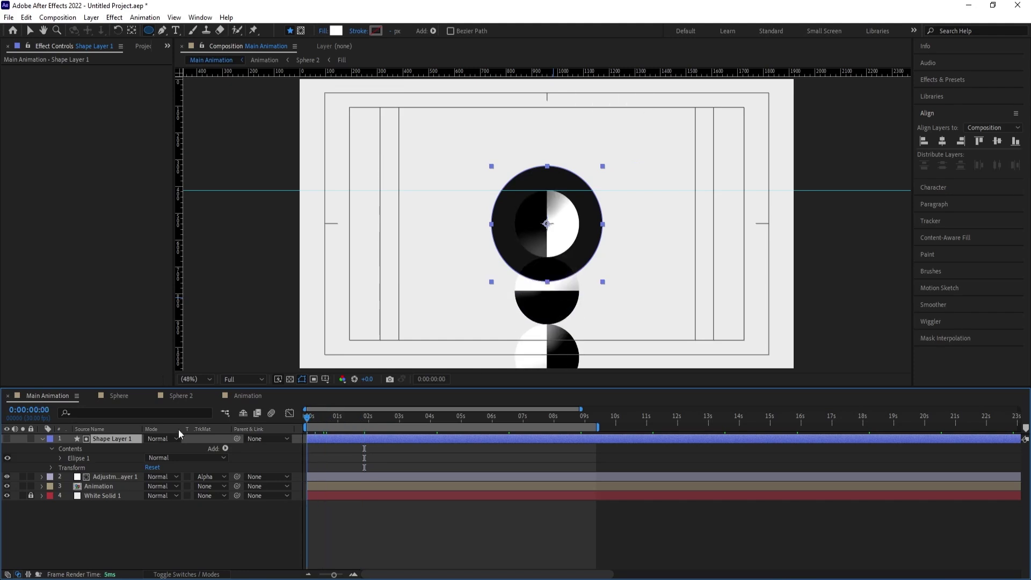
pyautogui.press('s')
pyautogui.click(161, 448)
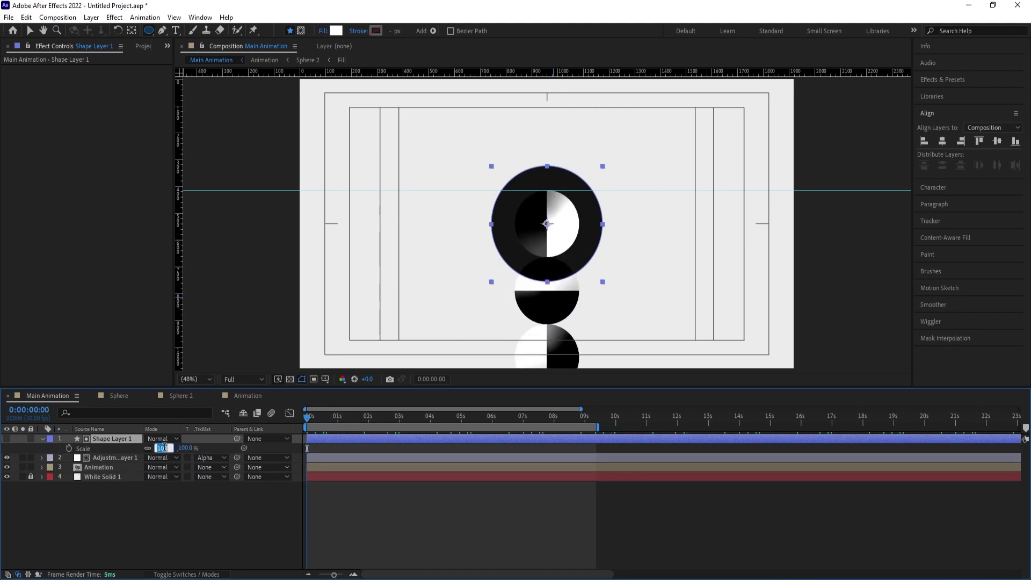
pyautogui.write('0')
pyautogui.press('Return')
pyautogui.click(69, 448)
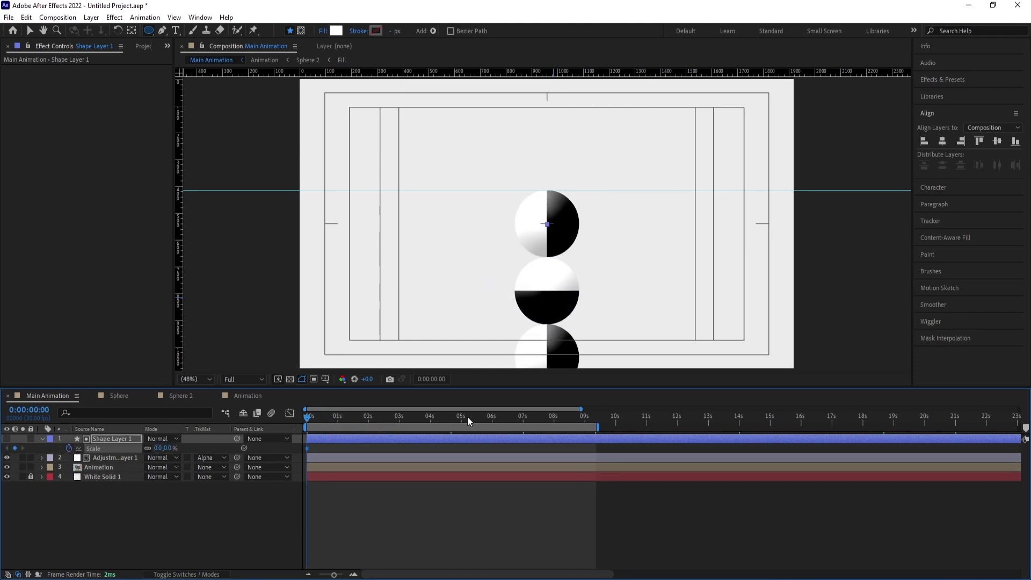
# Scale Shape Layer 1 up to 522% at 0:00:04:19 so the circle covers the frame, and preview the growth
pyautogui.click(449, 418)
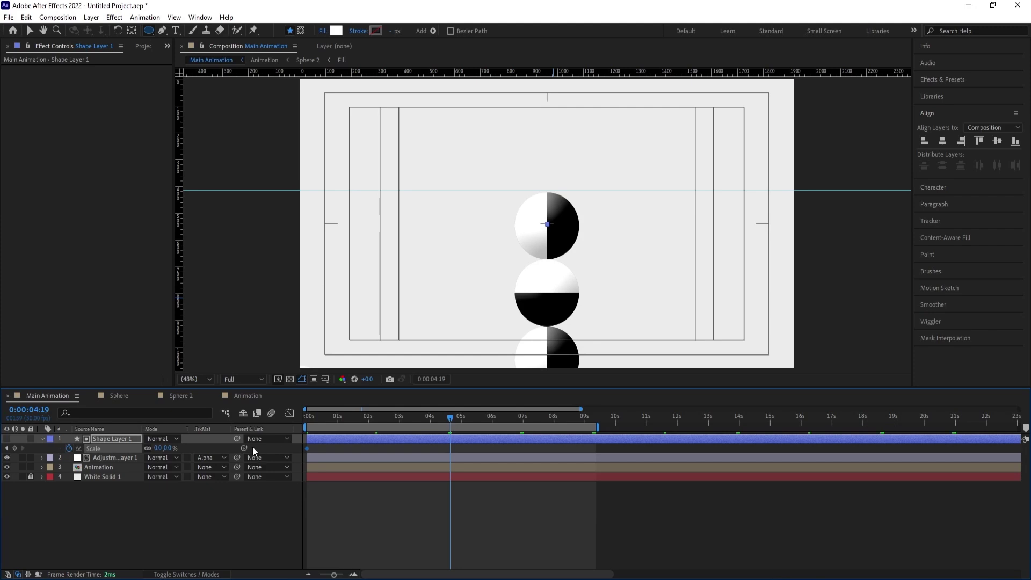
pyautogui.moveTo(158, 448); pyautogui.dragTo(398, 406)
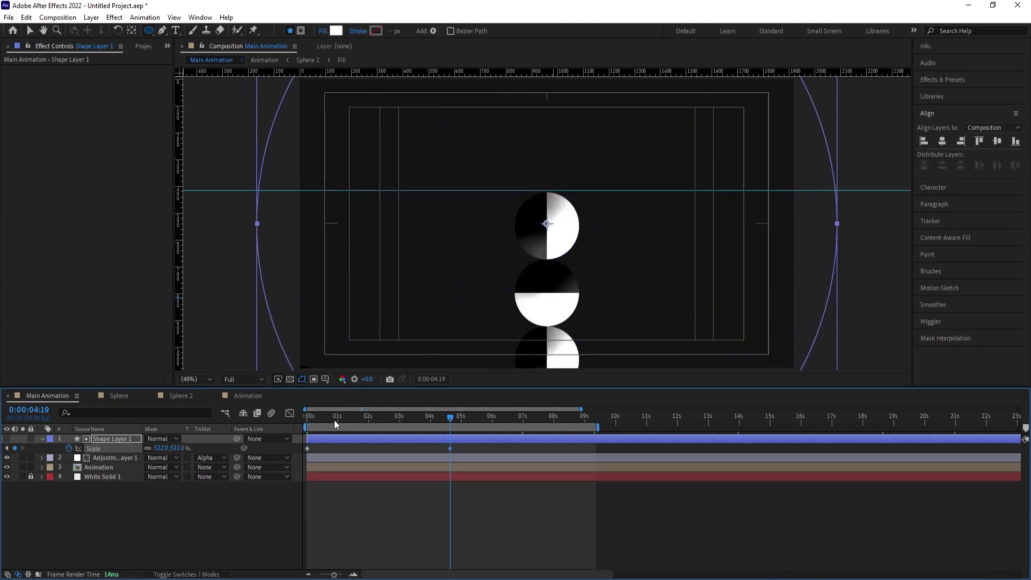
pyautogui.press('space')
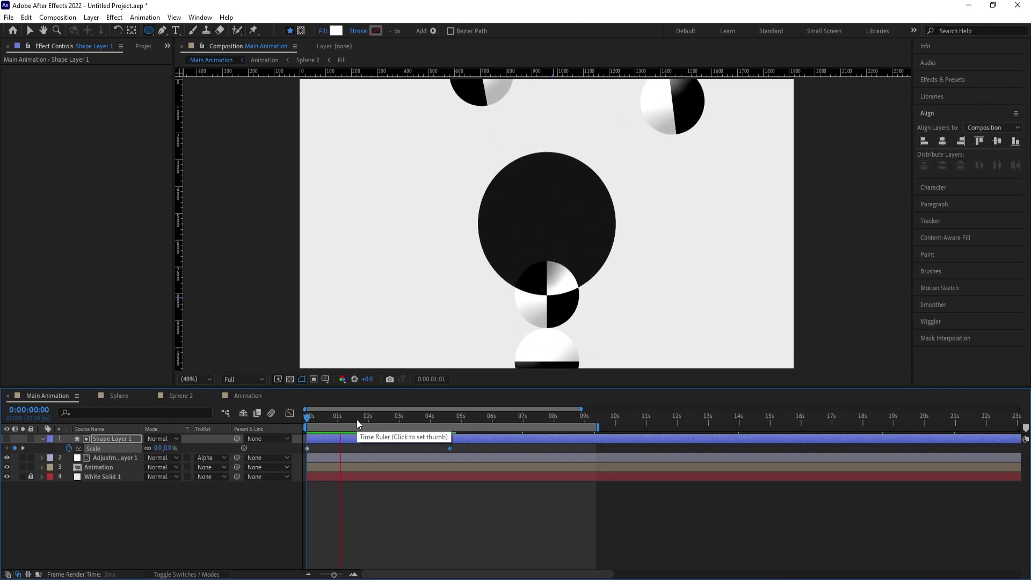
pyautogui.press('space')
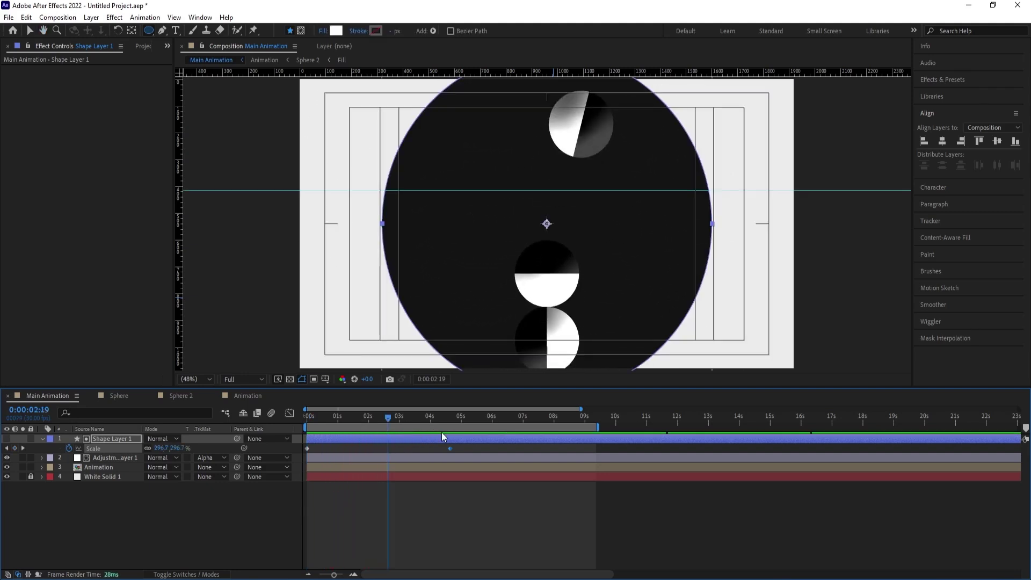
# Duplicate Shape Layer 1 together with its matted adjustment layer and shift the copies to start at 0:00:04:19
pyautogui.press('k')
pyautogui.click(126, 458)
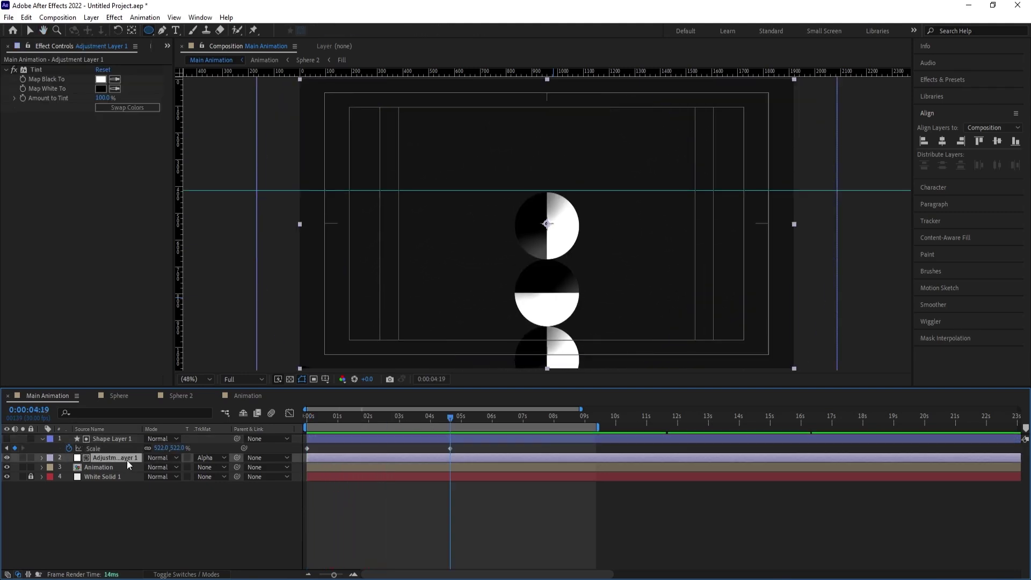
pyautogui.keyDown('ctrl'); pyautogui.click(116, 439); pyautogui.keyUp('ctrl')
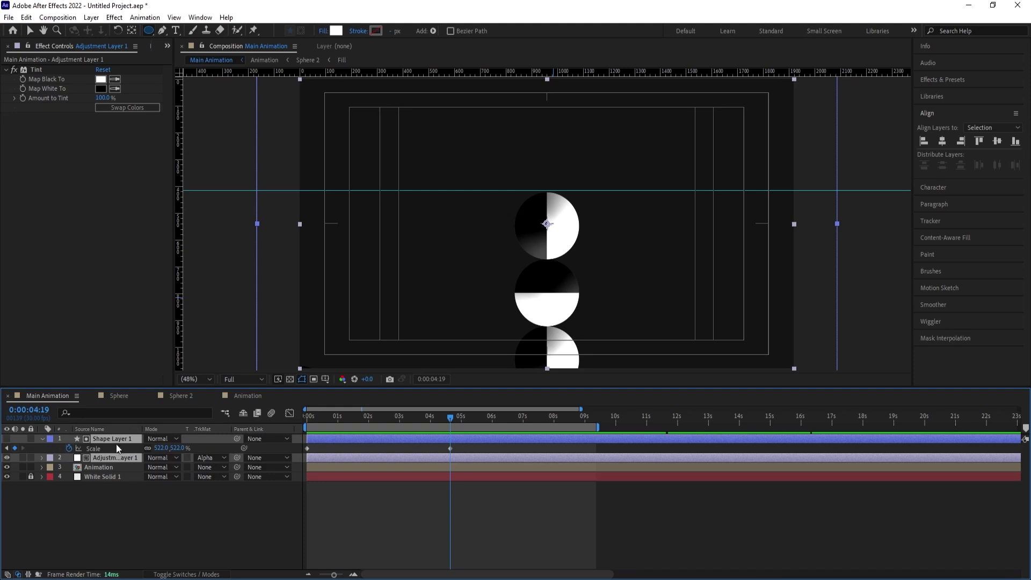
pyautogui.hotkey('ctrl', 'd')
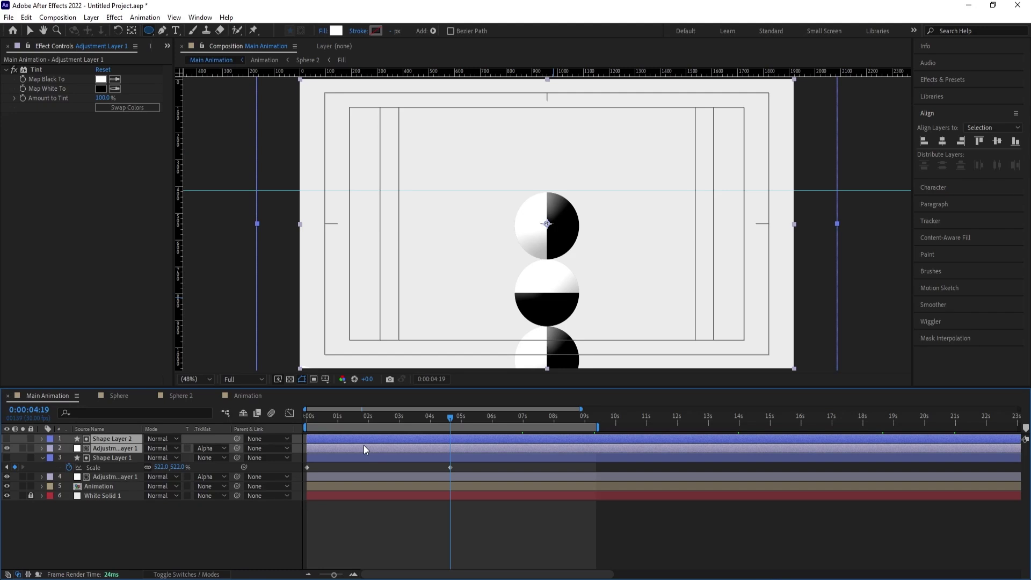
pyautogui.hotkey('alt', '[')
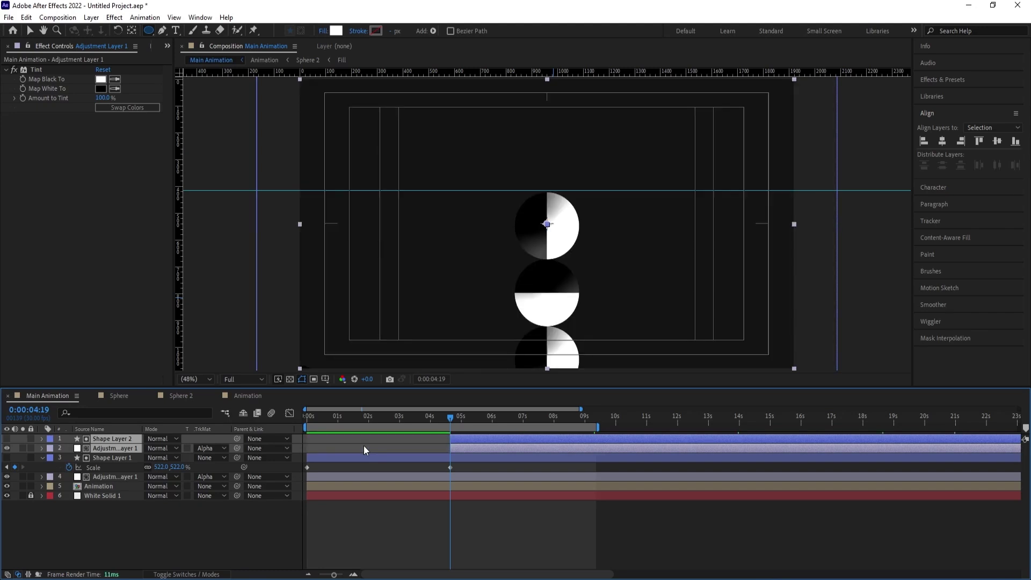
# Check the duplicated circle's Scale keyframes, preview both circle transitions, and collapse the layers
pyautogui.press('u')
pyautogui.click(581, 450)
pyautogui.click(589, 420)
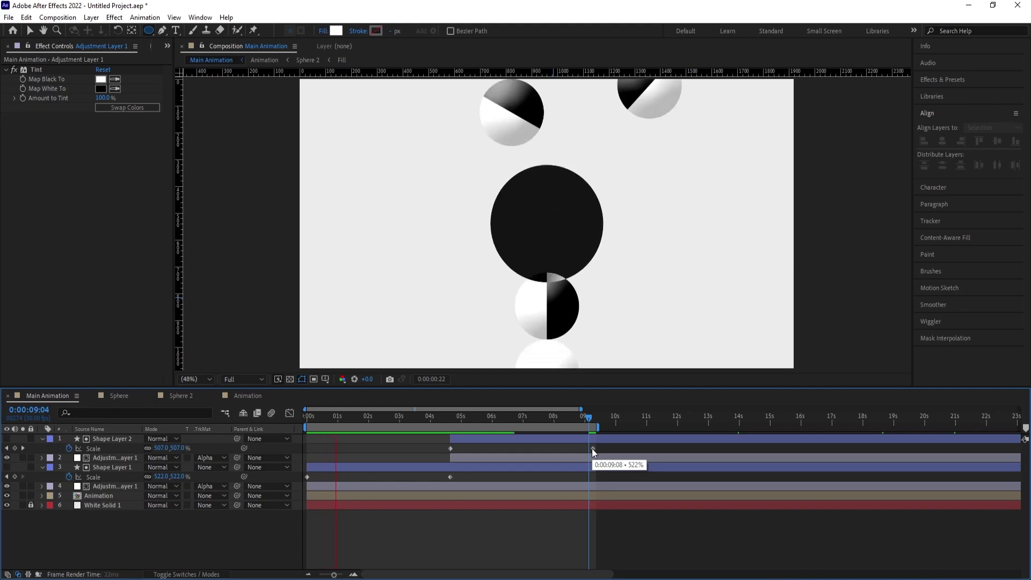
pyautogui.click(439, 419)
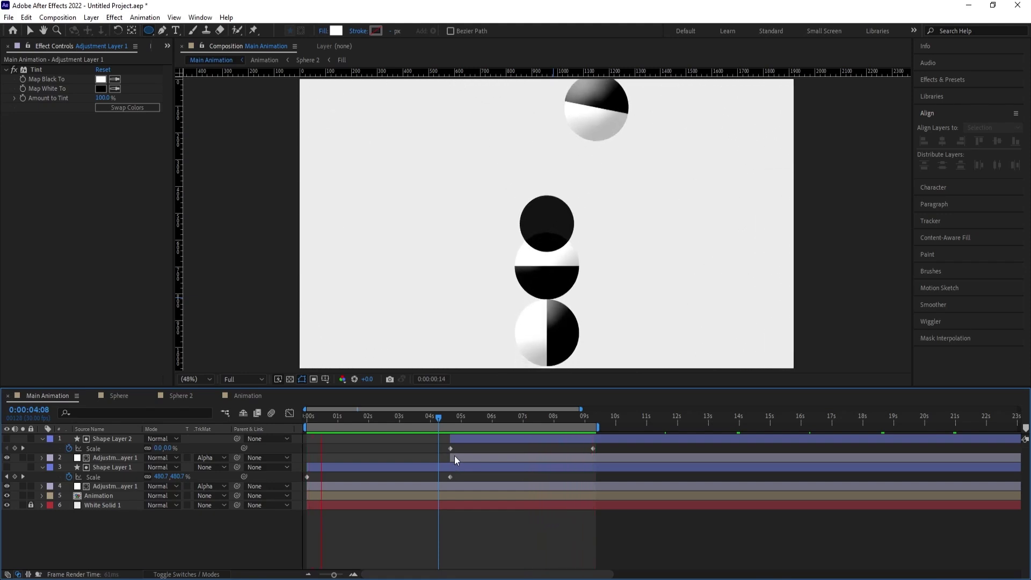
pyautogui.press('space')
pyautogui.press('u')
# Add a new adjustment layer on top, apply the Tint effect to it, and swap its colors
pyautogui.rightClick(166, 514)
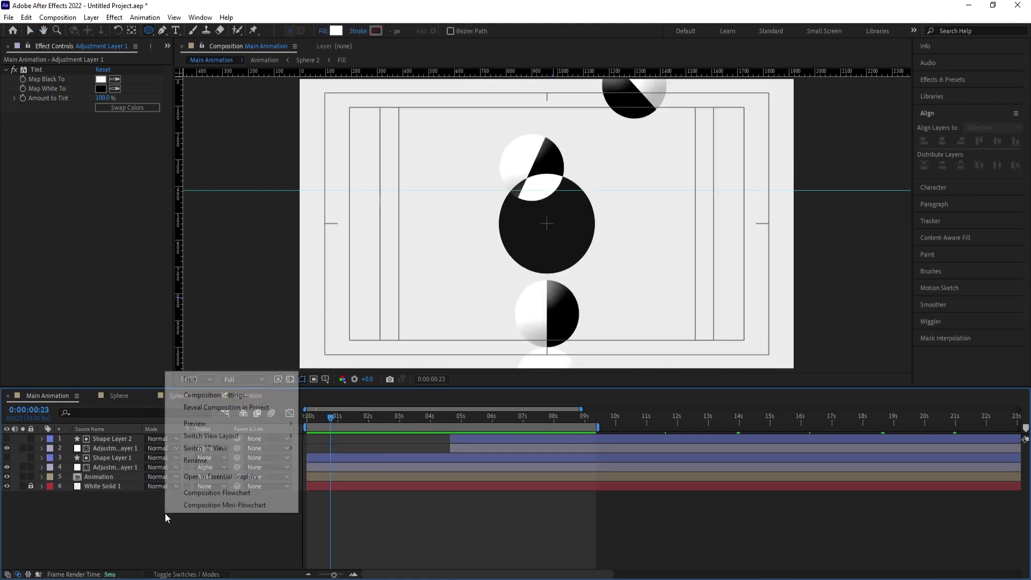
pyautogui.moveTo(186, 383)
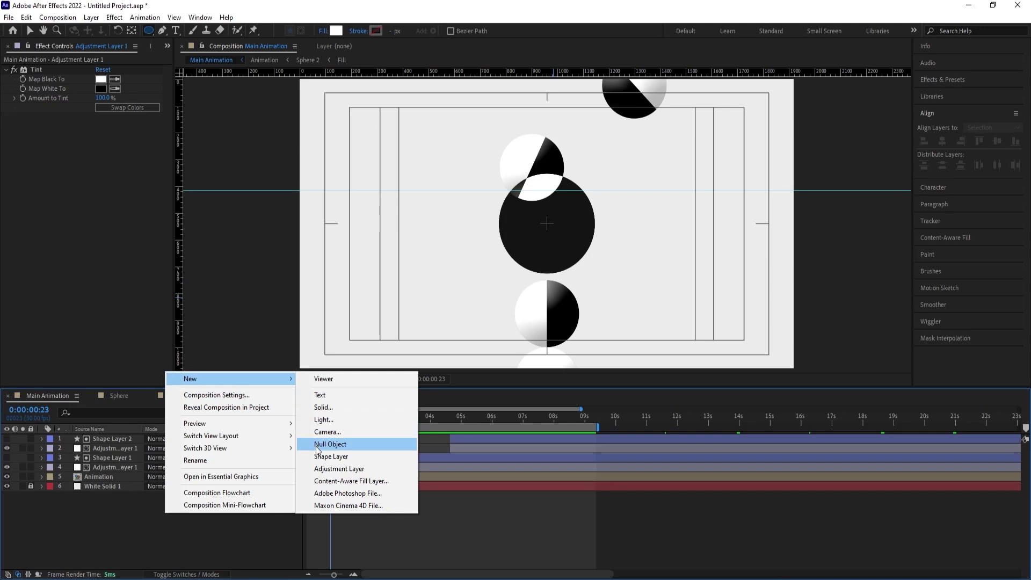
pyautogui.click(335, 468)
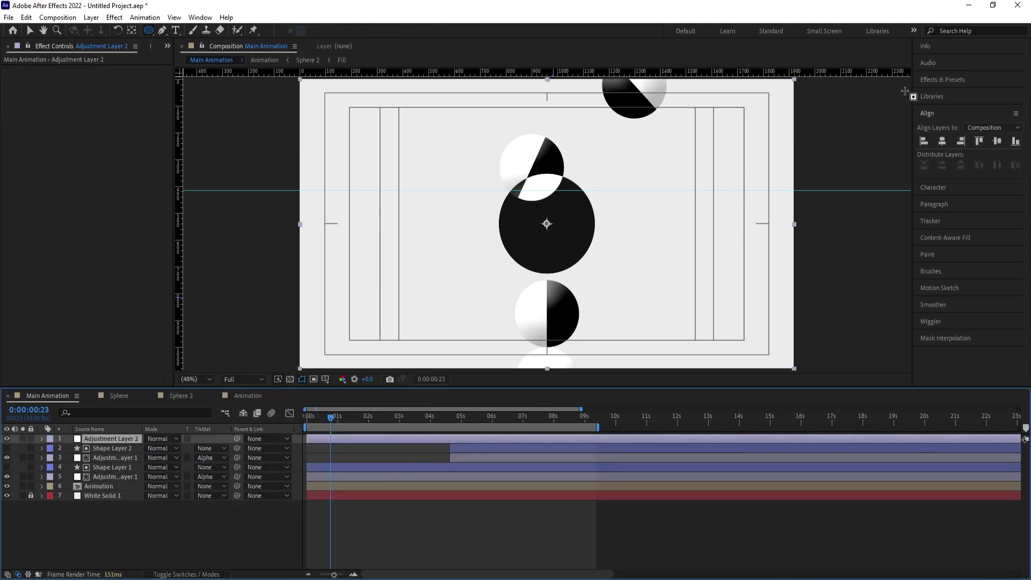
pyautogui.click(936, 80)
pyautogui.doubleClick(958, 145)
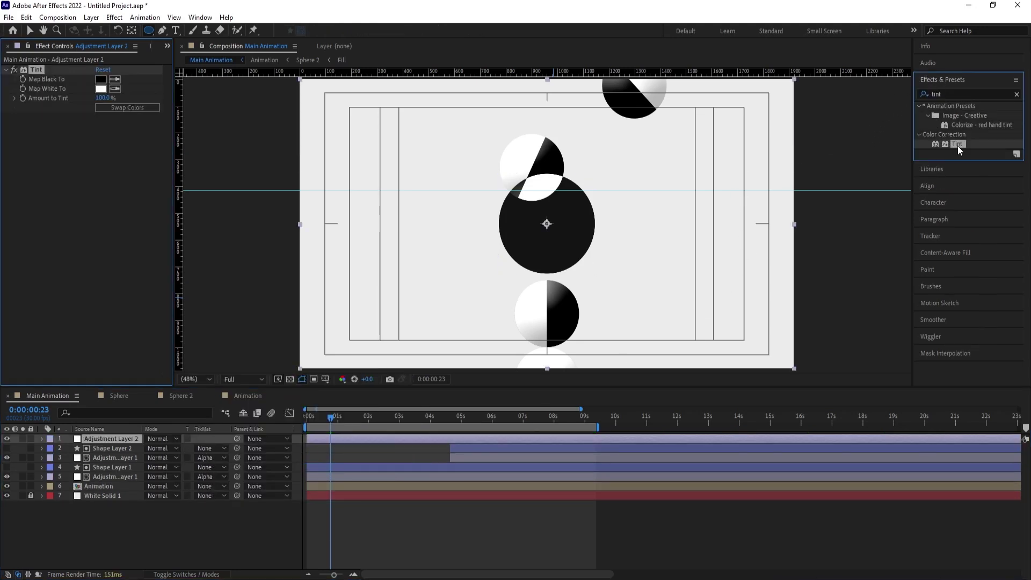
pyautogui.click(153, 107)
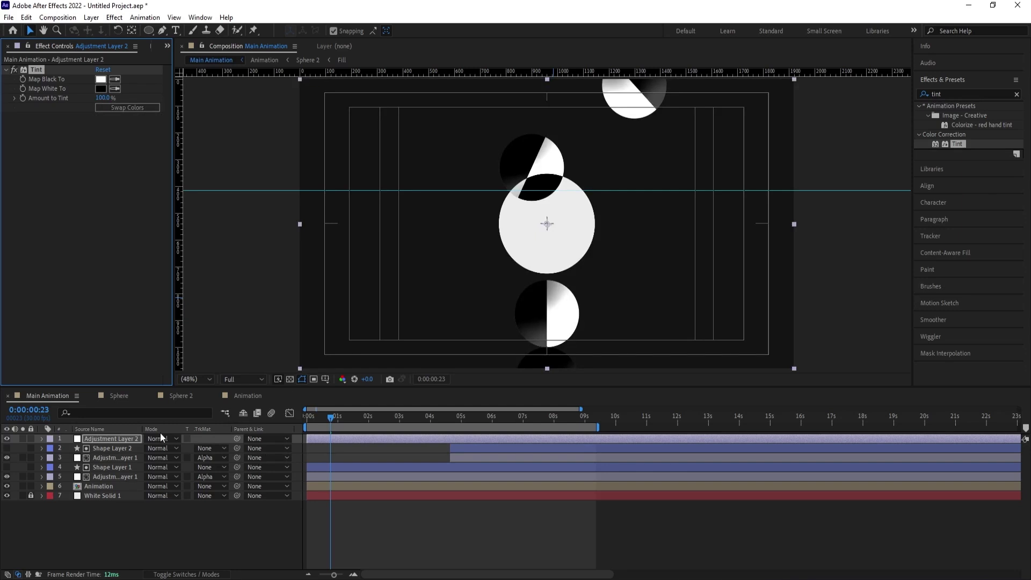
# Keyframe Adjustment Layer 2's vertical Scale from 0% at the start to 100% at 0:00:04:18, keeping its width at 100%
pyautogui.press('s')
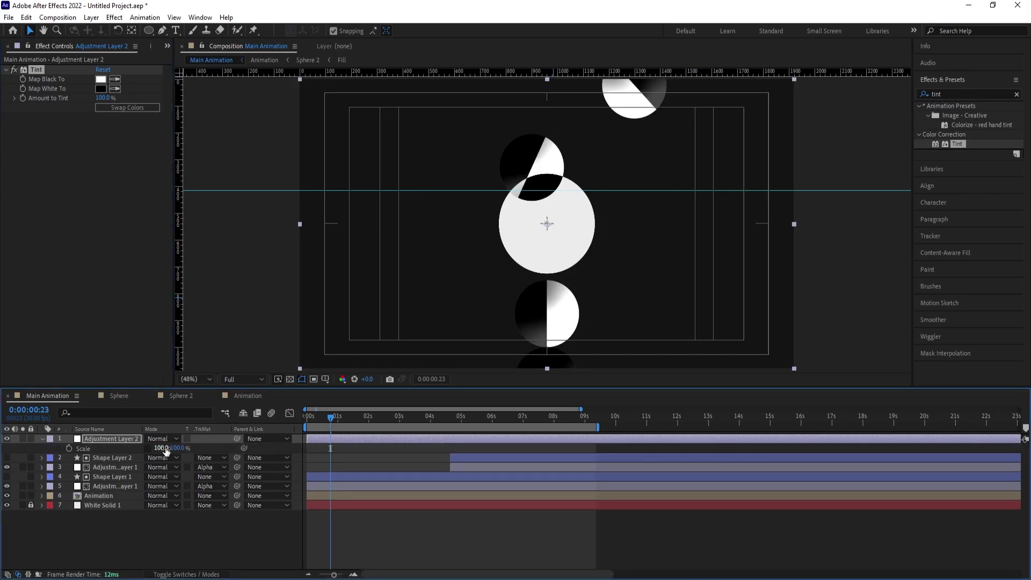
pyautogui.click(178, 447)
pyautogui.write('0')
pyautogui.press('Return')
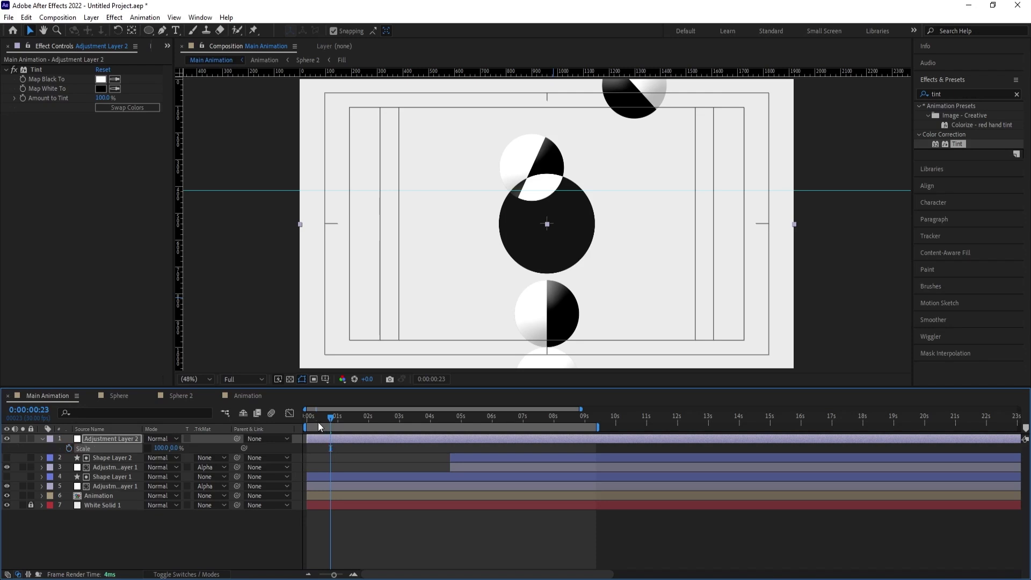
pyautogui.press('Home')
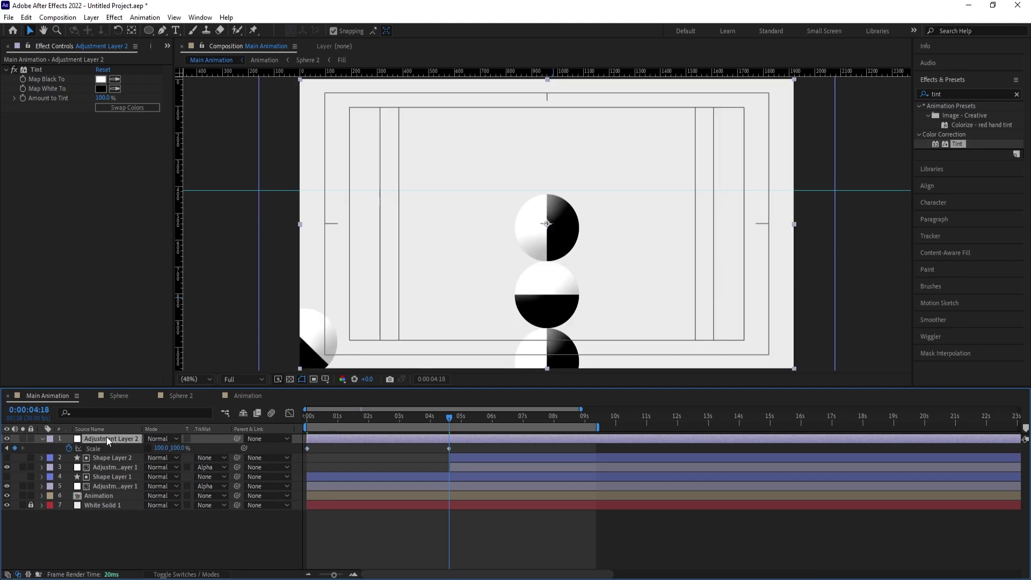
# Duplicate Adjustment Layer 2, start the copy at 0:00:04:18, and place its last Scale keyframe near the work area's end
pyautogui.hotkey('ctrl', 'd')
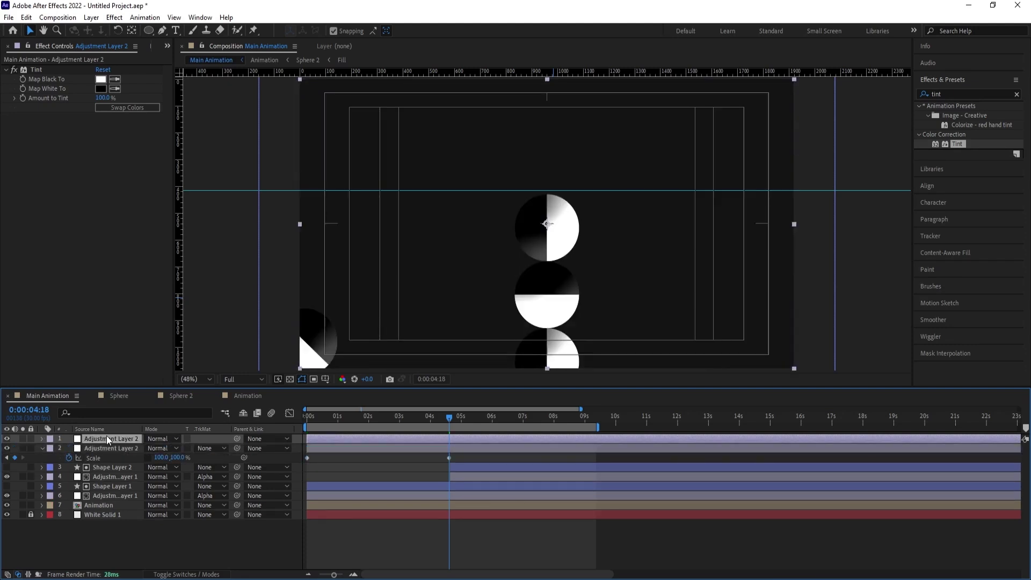
pyautogui.press('[')
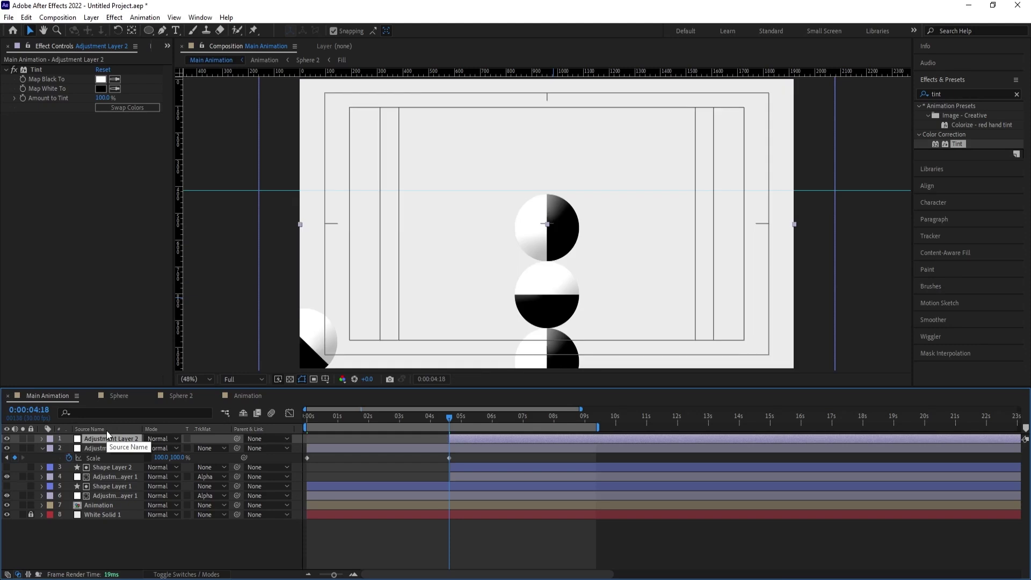
pyautogui.press('u')
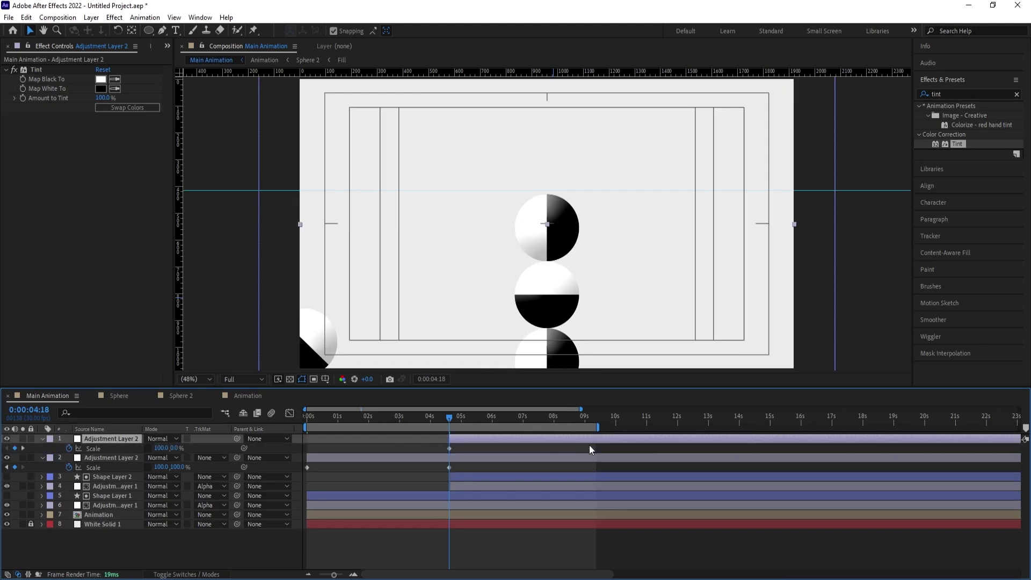
pyautogui.moveTo(592, 449); pyautogui.dragTo(594, 453)
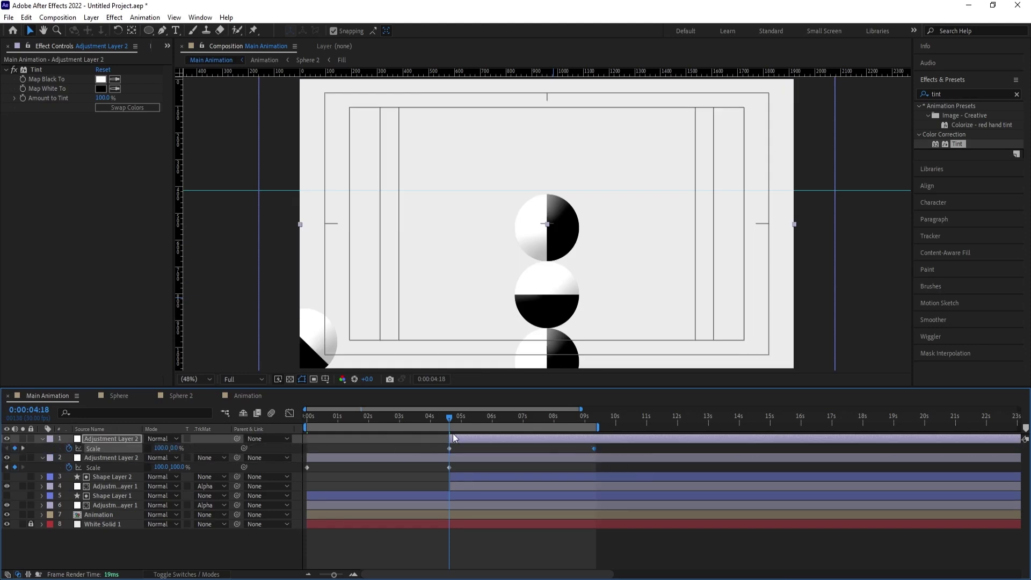
# Preview the combined circle and horizontal band transitions from the start, then deselect and collapse the layers
pyautogui.press('Home')
pyautogui.press('space')
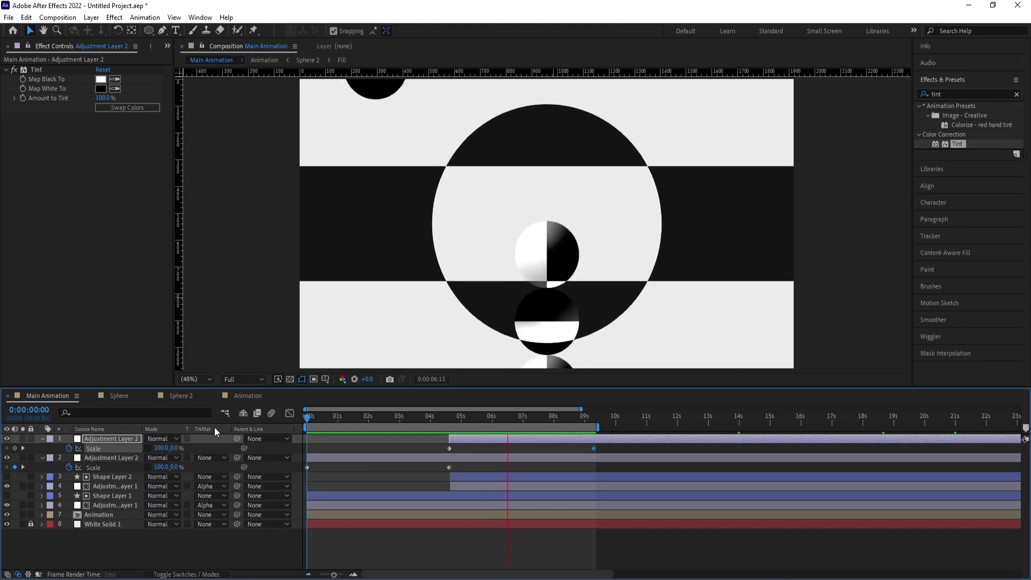
pyautogui.press('space')
pyautogui.click(316, 440)
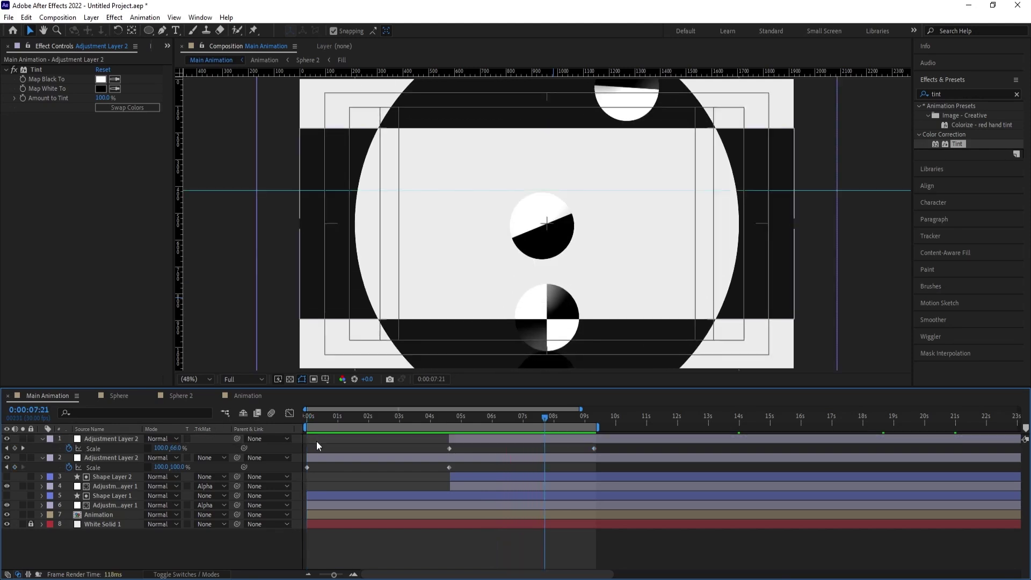
pyautogui.press('u')
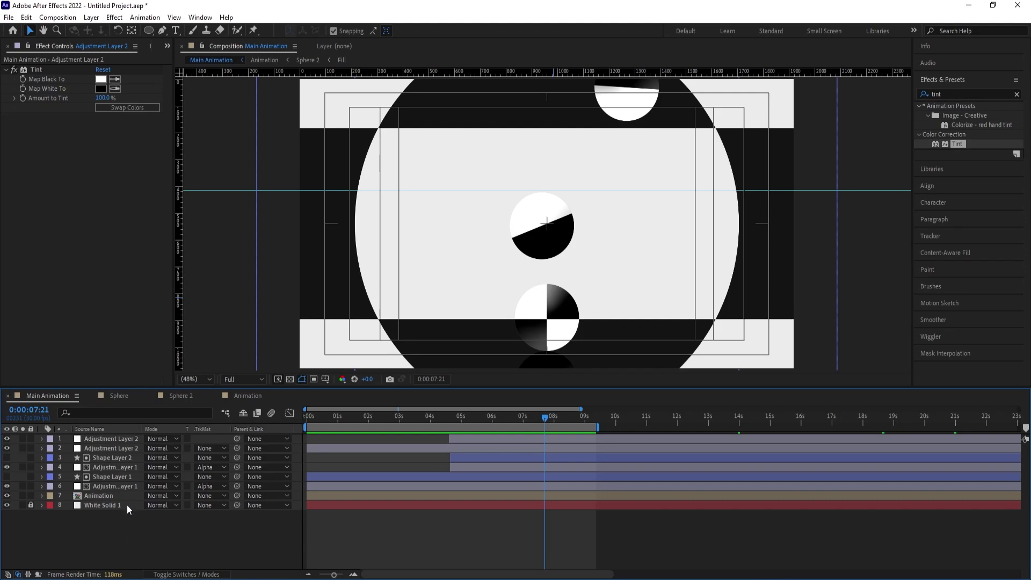
# Pre-compose the two Adjustment Layer 2 layers into a new composition named Animation
pyautogui.click(97, 448)
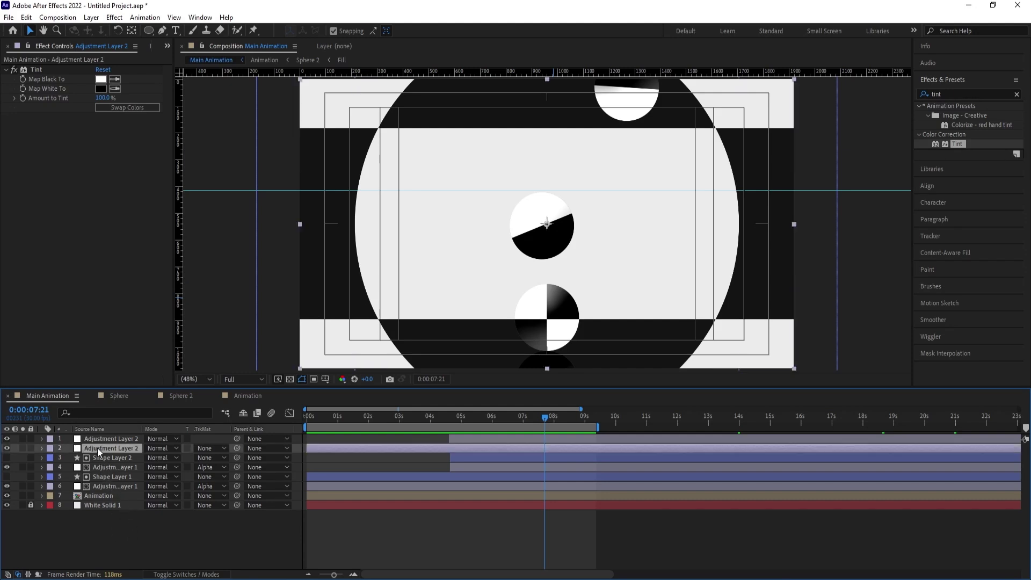
pyautogui.keyDown('ctrl'); pyautogui.click(96, 441); pyautogui.keyUp('ctrl')
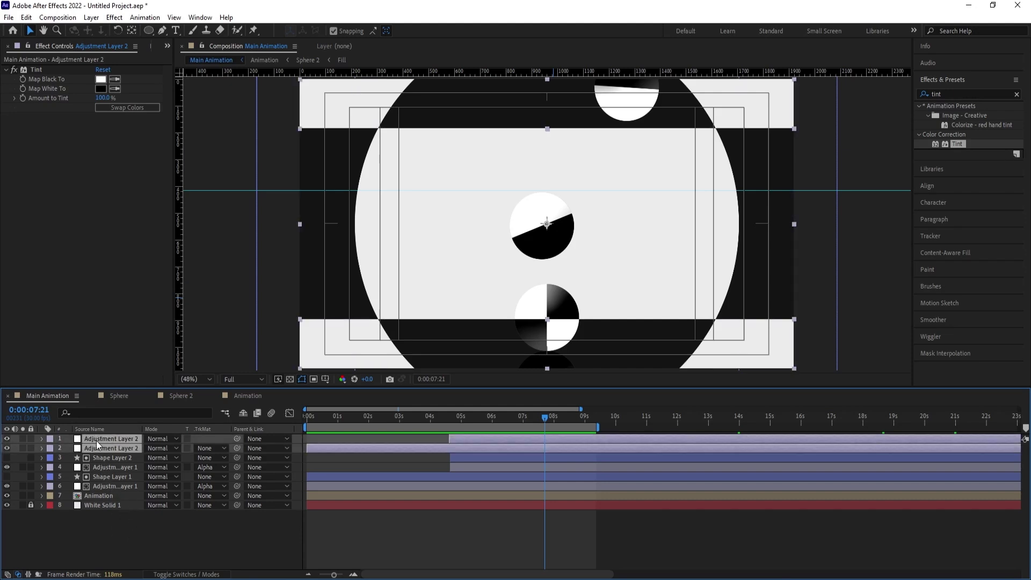
pyautogui.hotkey('ctrl', 'shift', 'c')
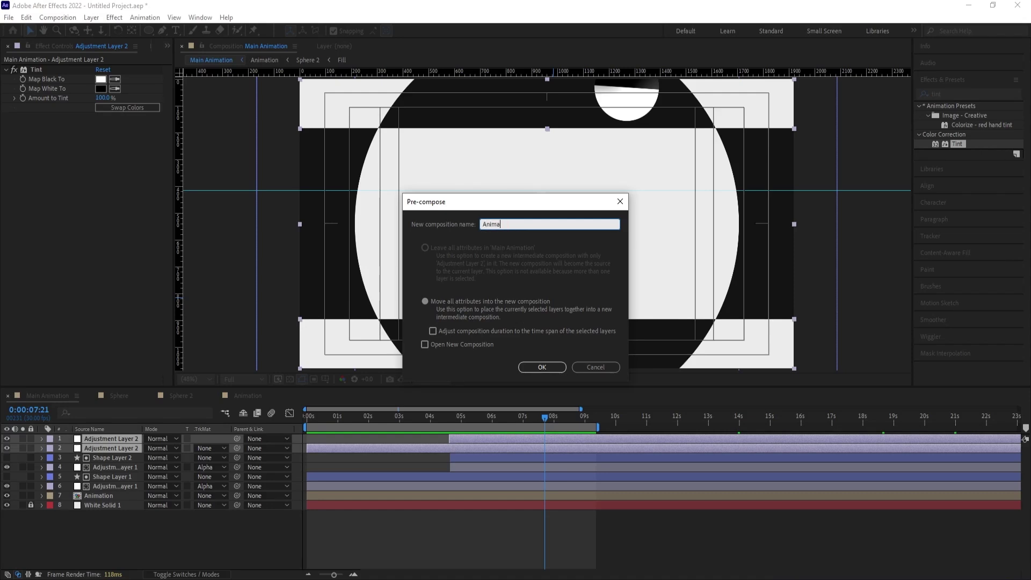
pyautogui.press('Return')
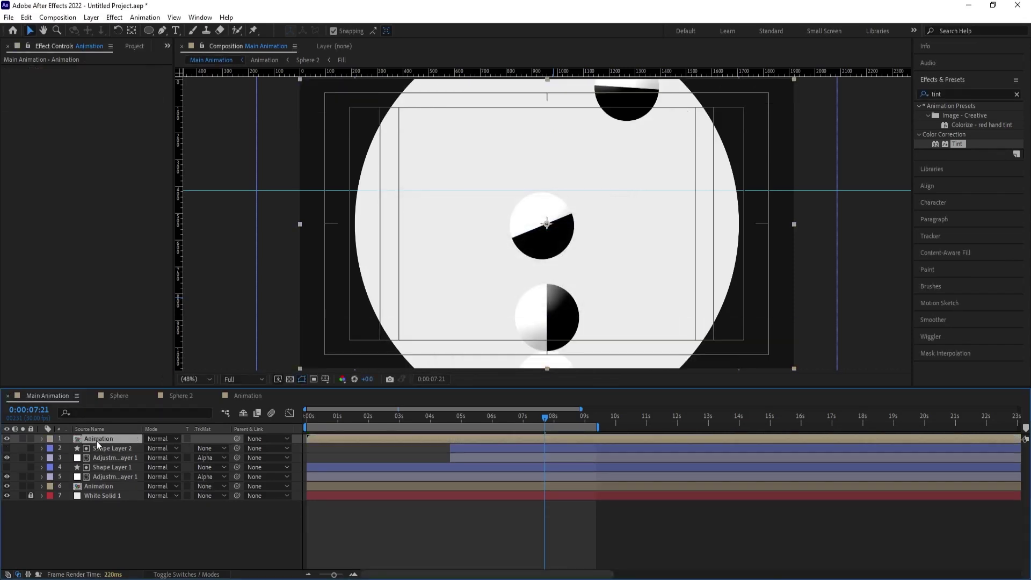
# In the new Animation pre-comp, ease both Adjustment Layer 2 Scale animations into steep mid-move speed peaks with slow starts and ends
pyautogui.doubleClick(95, 440)
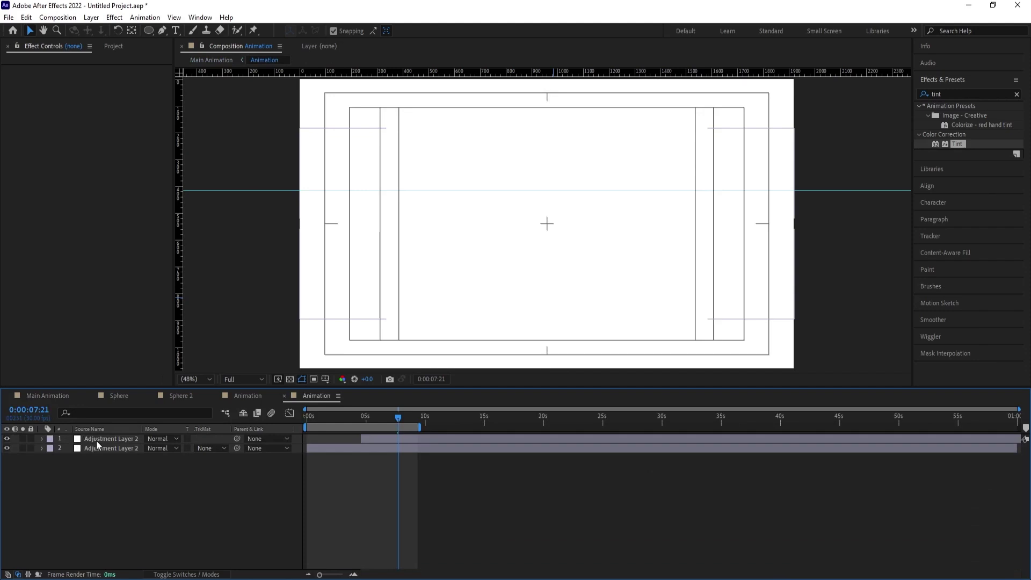
pyautogui.press('u')
pyautogui.moveTo(511, 508); pyautogui.dragTo(258, 418)
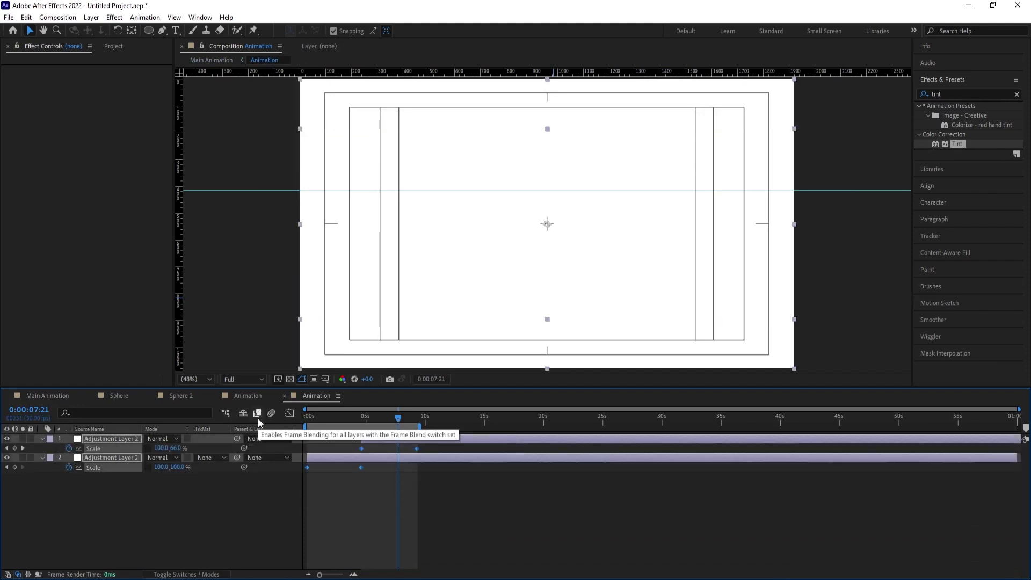
pyautogui.click(289, 413)
pyautogui.moveTo(464, 488); pyautogui.dragTo(301, 551)
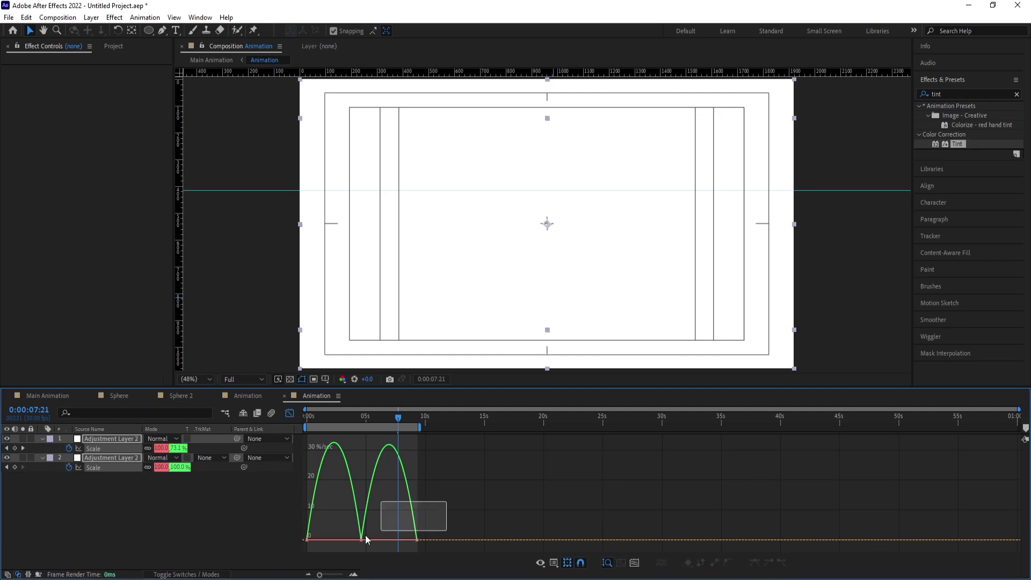
pyautogui.moveTo(367, 539); pyautogui.dragTo(417, 562)
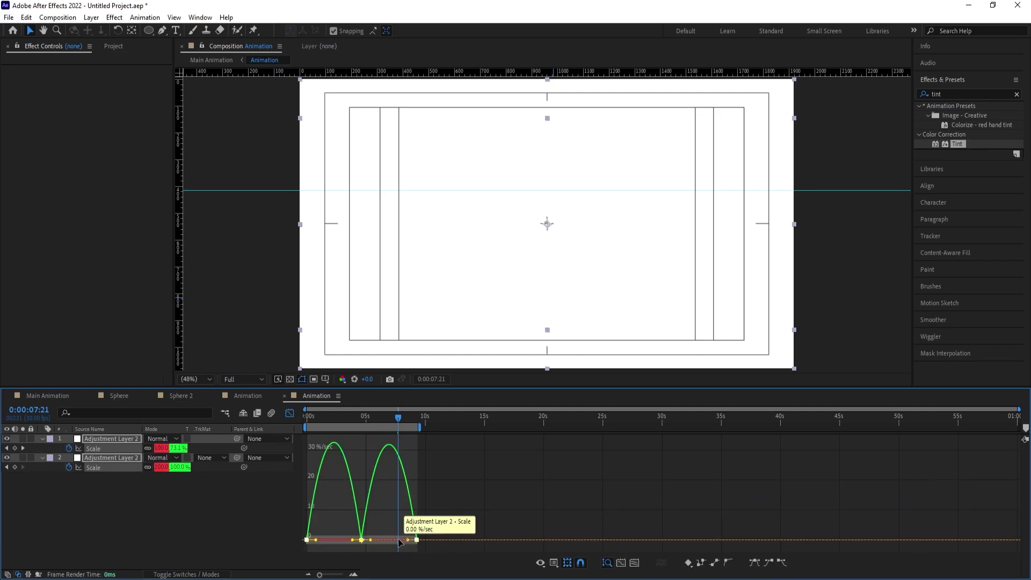
pyautogui.moveTo(402, 544); pyautogui.dragTo(368, 541)
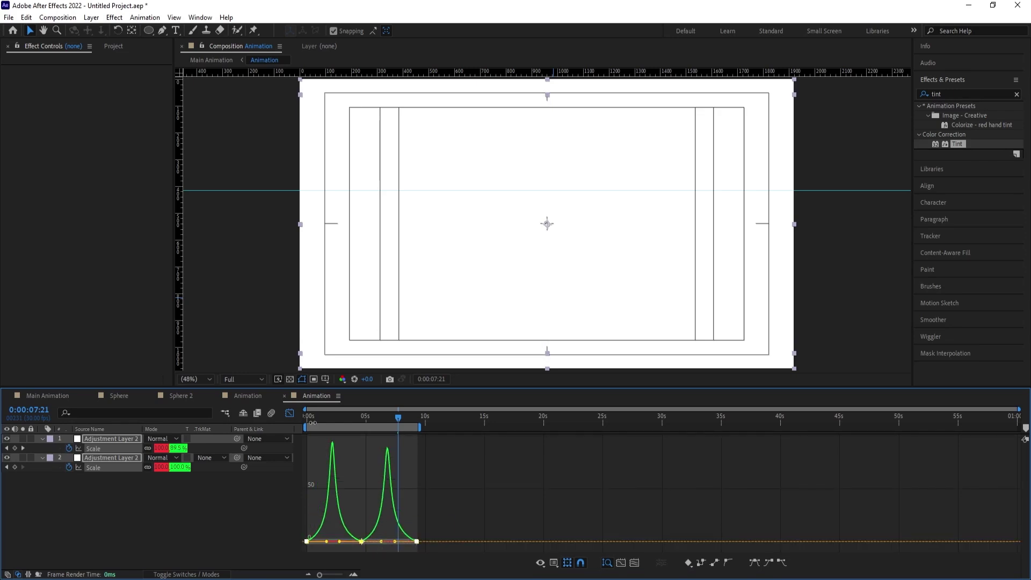
pyautogui.click(289, 413)
# Collapse transformations on the top Animation layer in Main Animation and preview the band transition
pyautogui.click(48, 396)
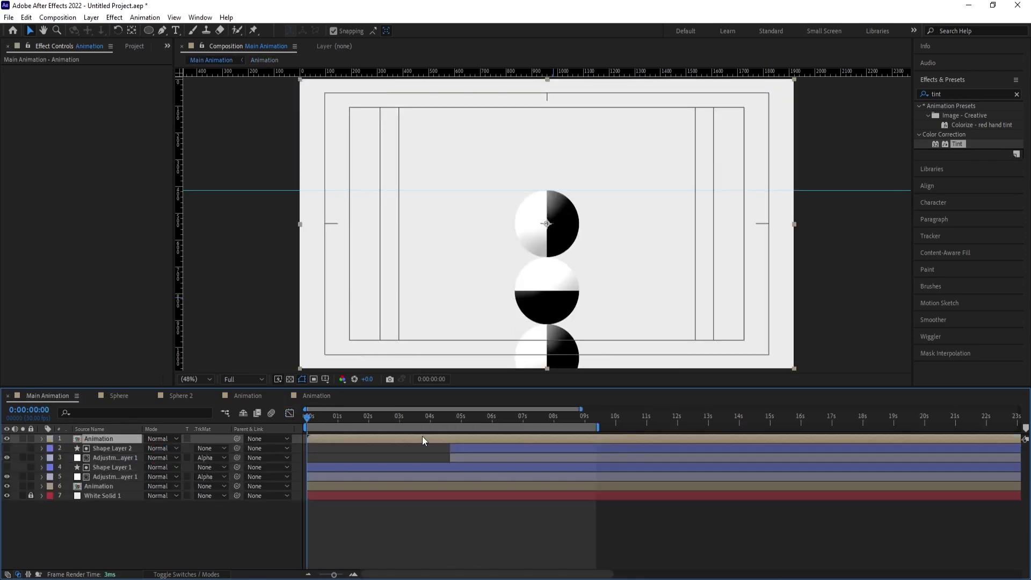
pyautogui.press('space')
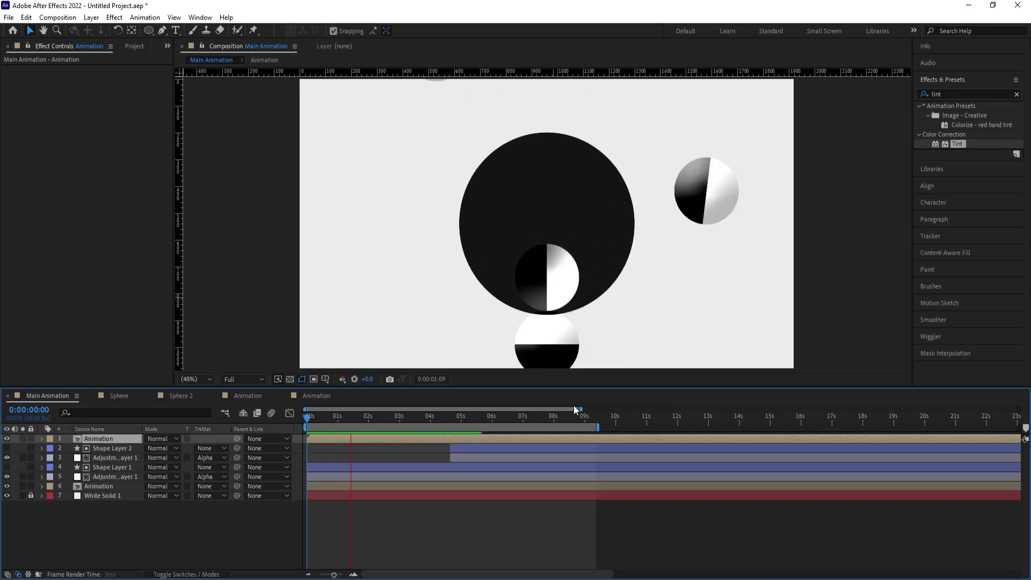
pyautogui.press('space')
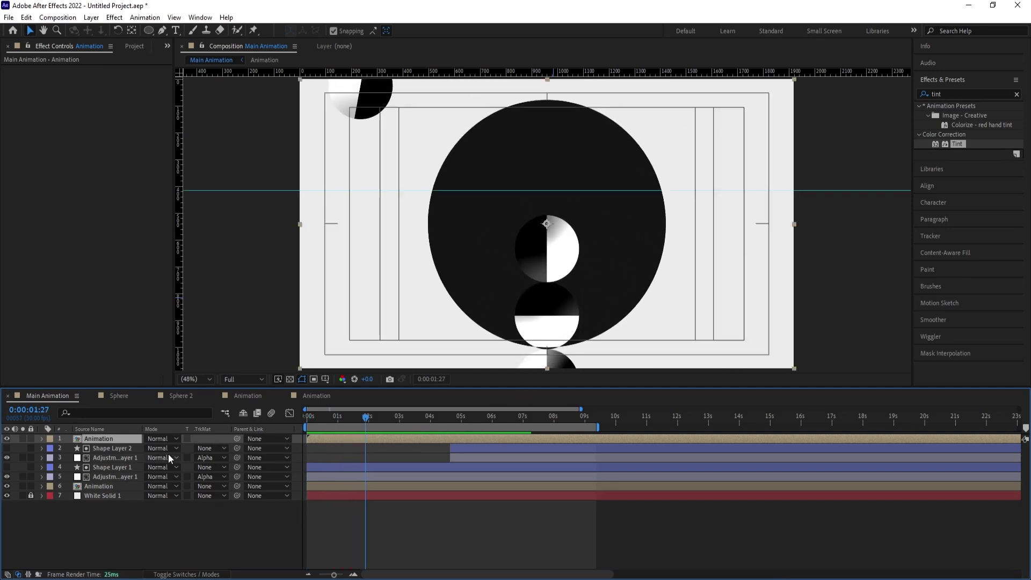
pyautogui.press('F4')
pyautogui.click(157, 439)
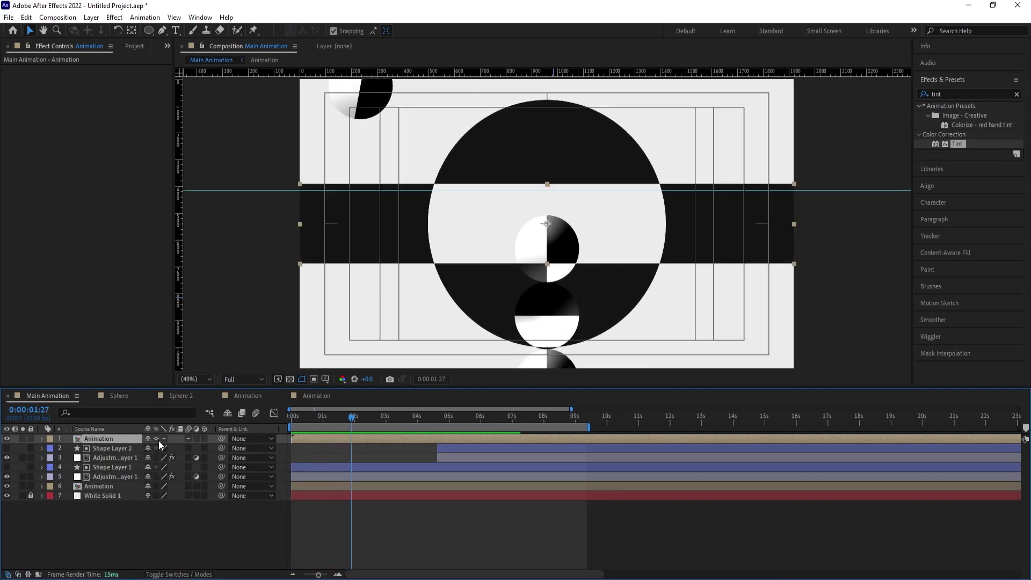
pyautogui.press('space')
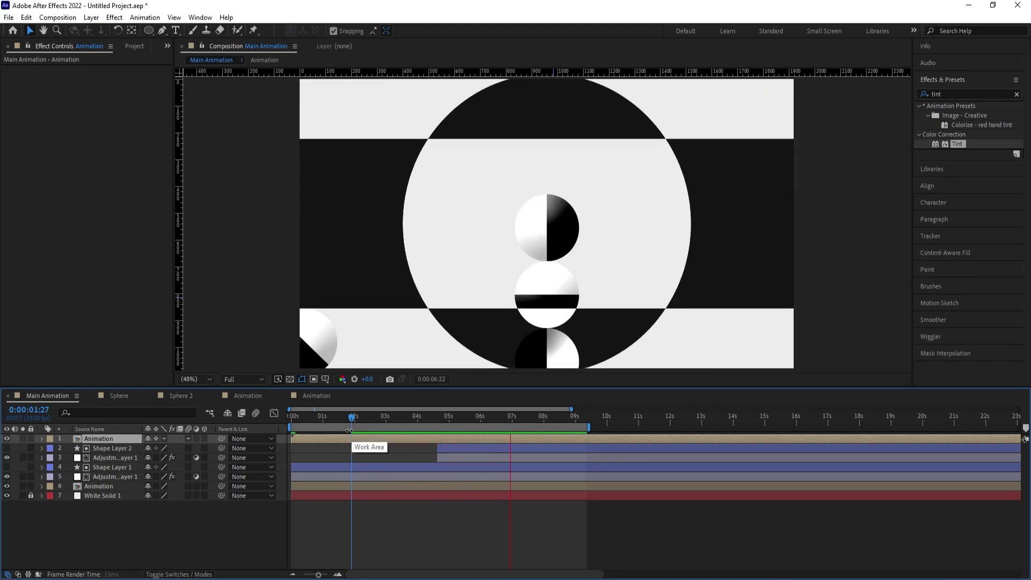
pyautogui.press('space')
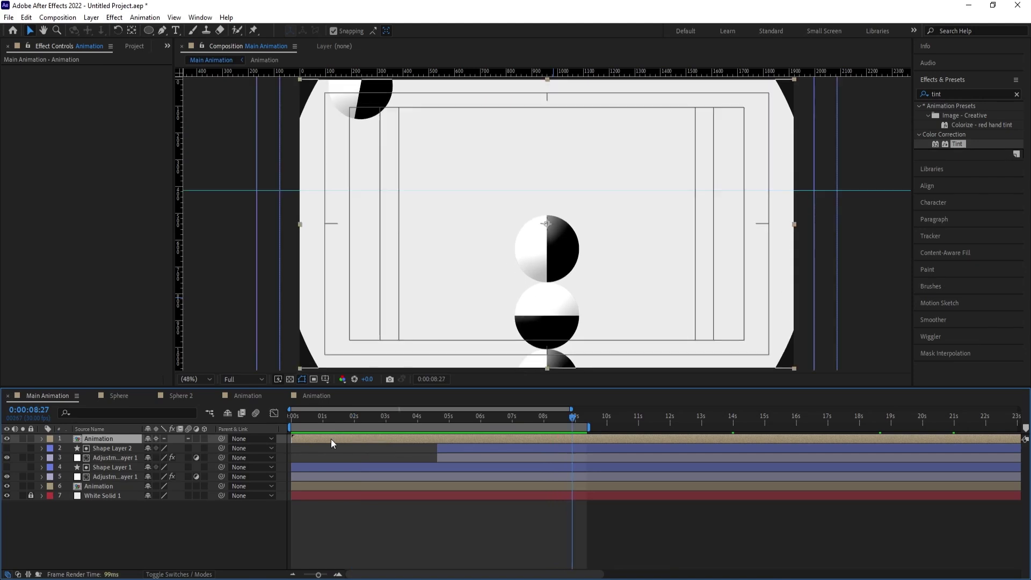
# Duplicate the top Animation layer, rotate the copy to 90°, and preview the crossing bands from the start
pyautogui.hotkey('ctrl', 'd')
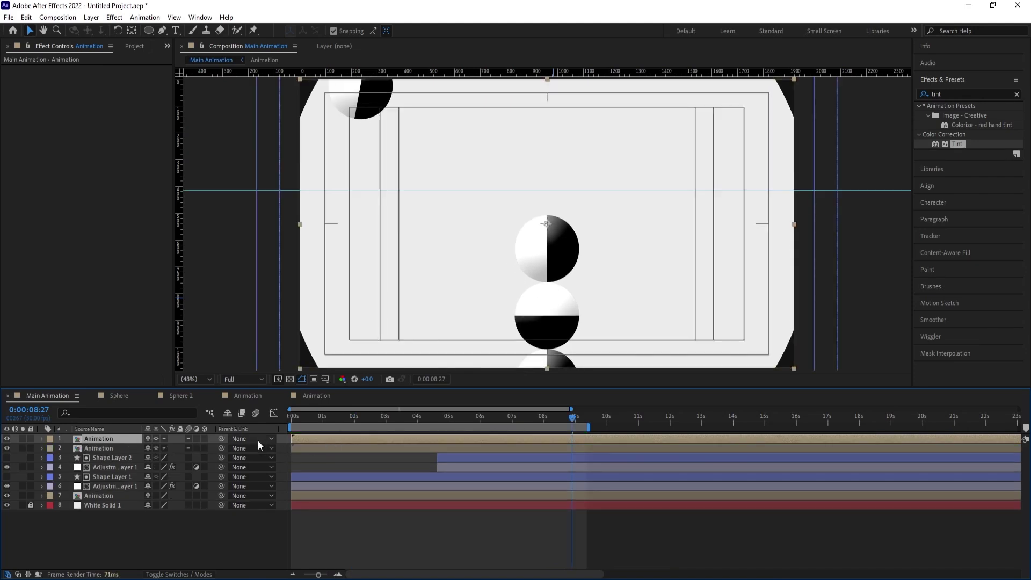
pyautogui.press('r')
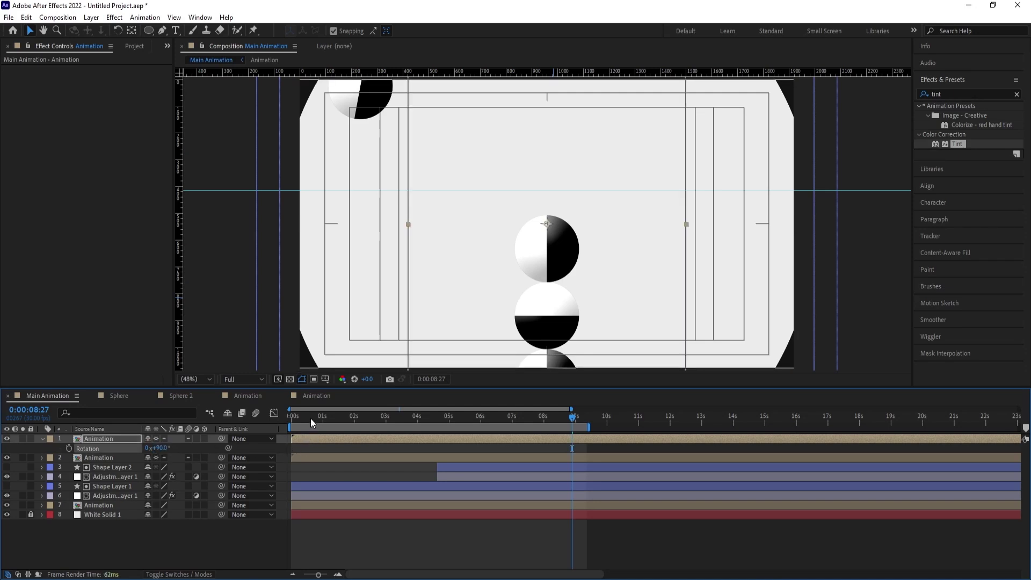
pyautogui.moveTo(311, 417); pyautogui.dragTo(243, 417)
pyautogui.press('space')
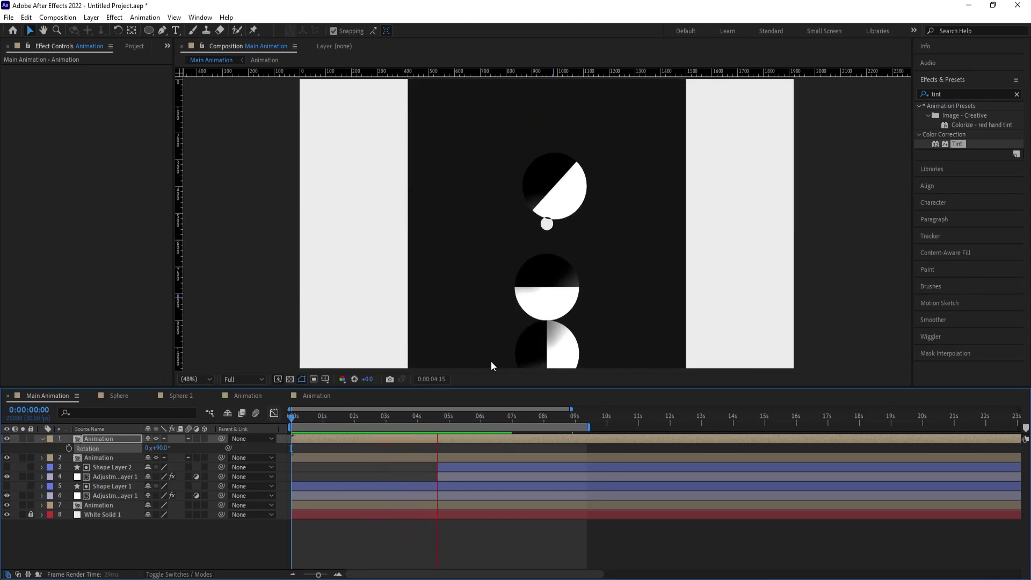
pyautogui.press('space')
pyautogui.press('space')
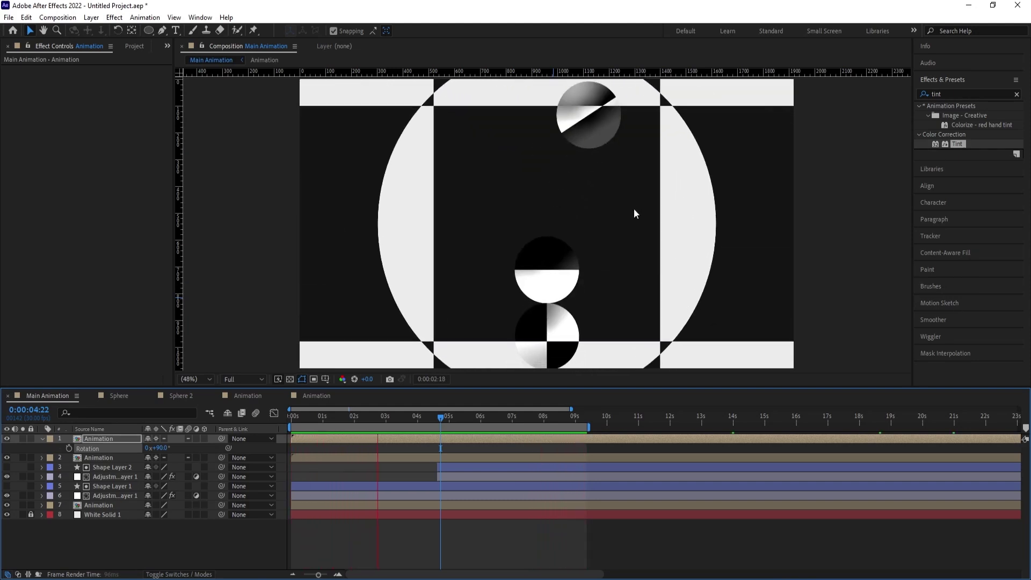
pyautogui.press('space')
pyautogui.press('space')
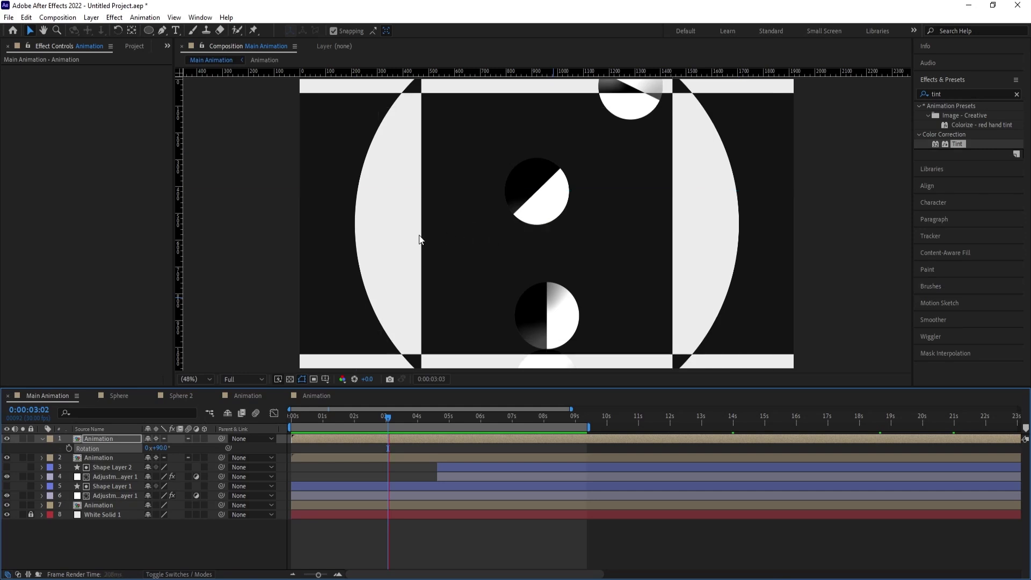
pyautogui.press('space')
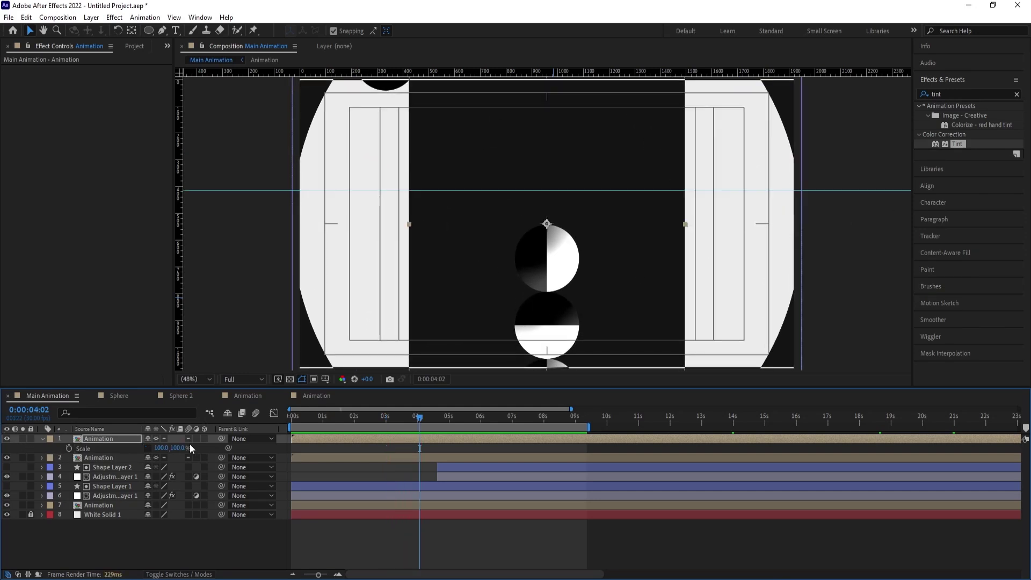
# Set the rotated Animation copy's Scale to 100% by 182% and preview the vertical band
pyautogui.moveTo(189, 444); pyautogui.dragTo(233, 444)
pyautogui.press('space')
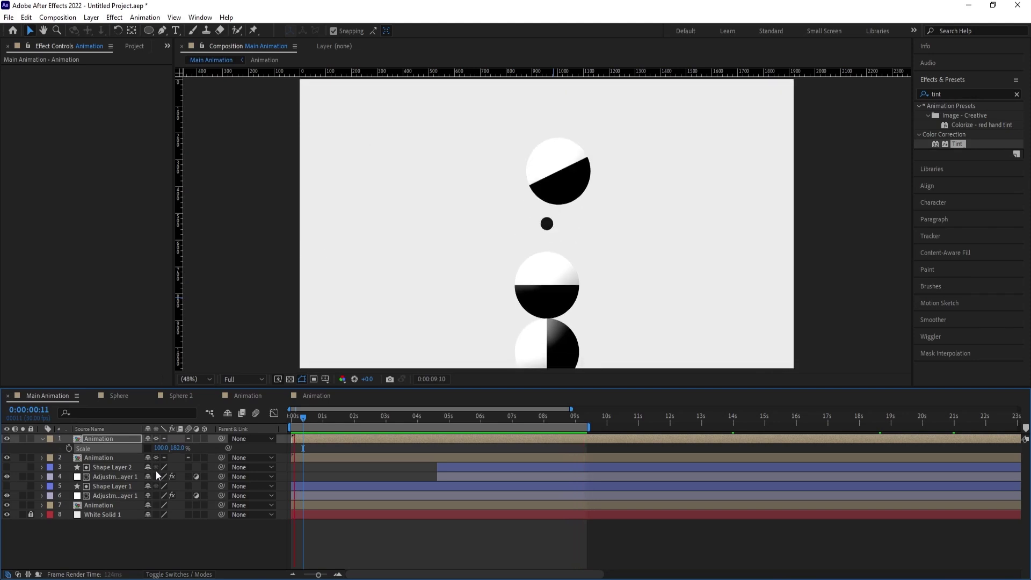
pyautogui.press('space')
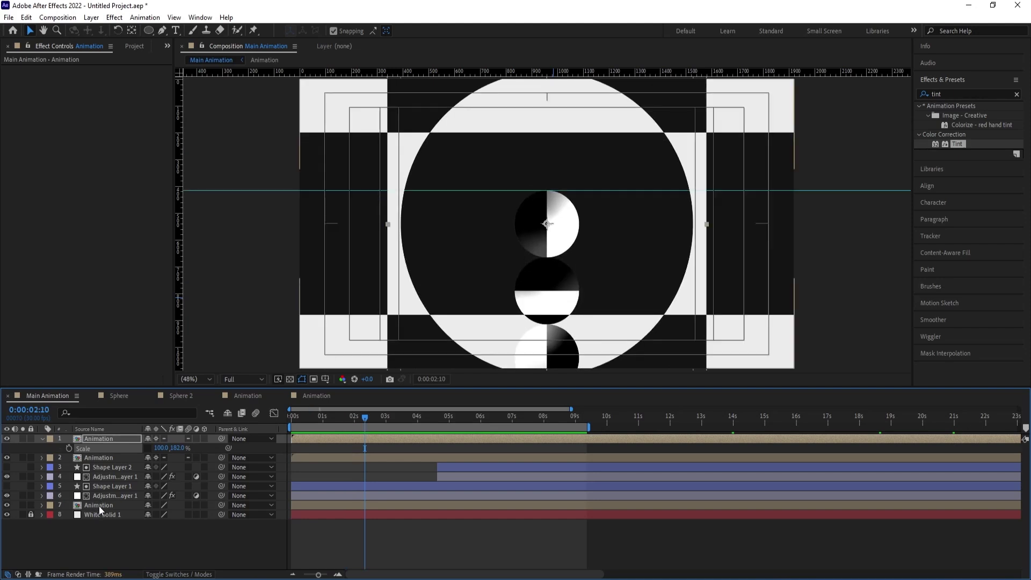
# Add a Drop Shadow to the spheres' Animation layer with softness 180, distance 53 and opacity 35%, and preview it
pyautogui.click(99, 506)
pyautogui.click(964, 93)
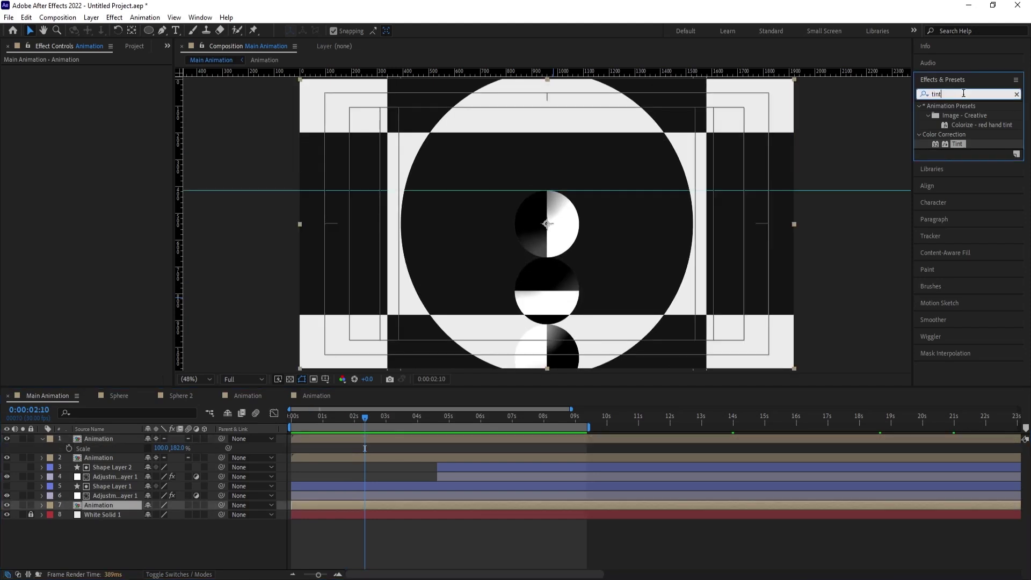
pyautogui.write('drop')
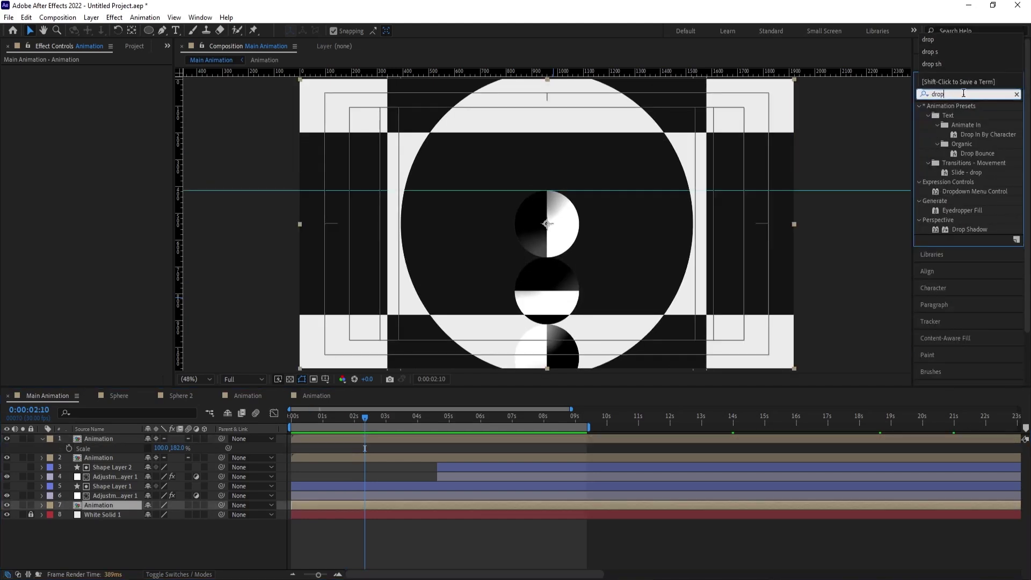
pyautogui.doubleClick(975, 231)
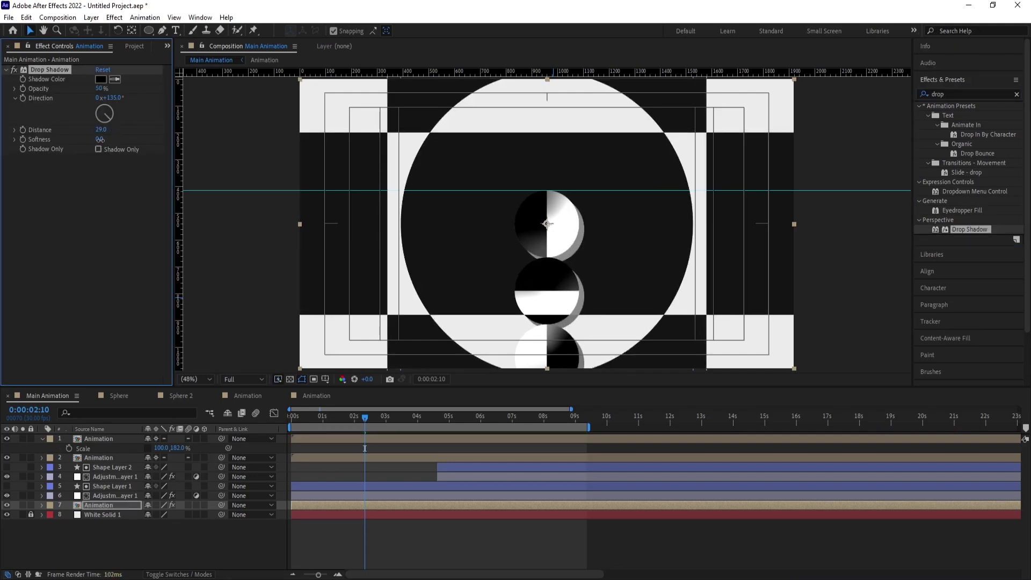
pyautogui.moveTo(100, 139); pyautogui.dragTo(169, 139)
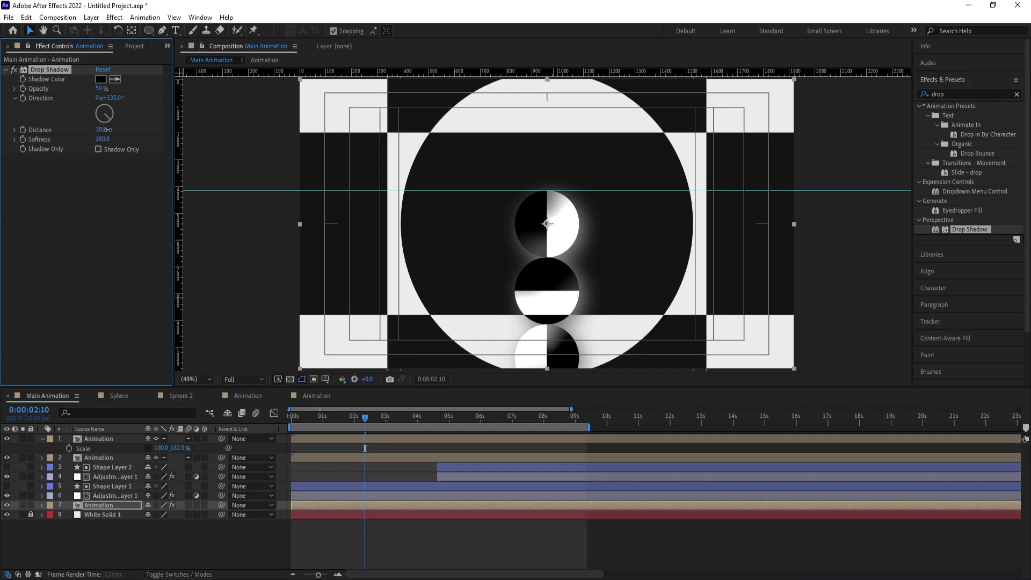
pyautogui.moveTo(107, 130); pyautogui.dragTo(116, 129)
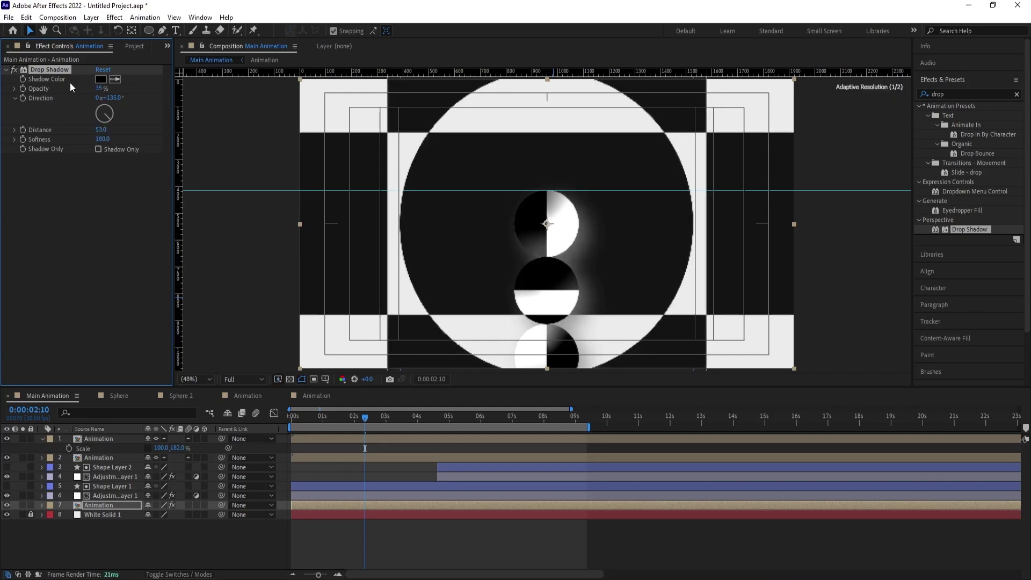
pyautogui.press('space')
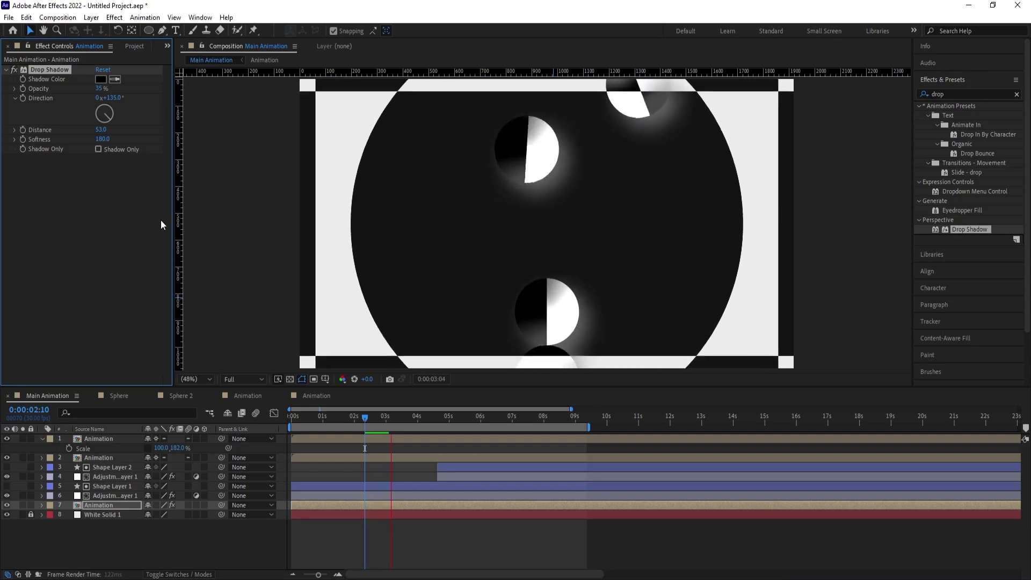